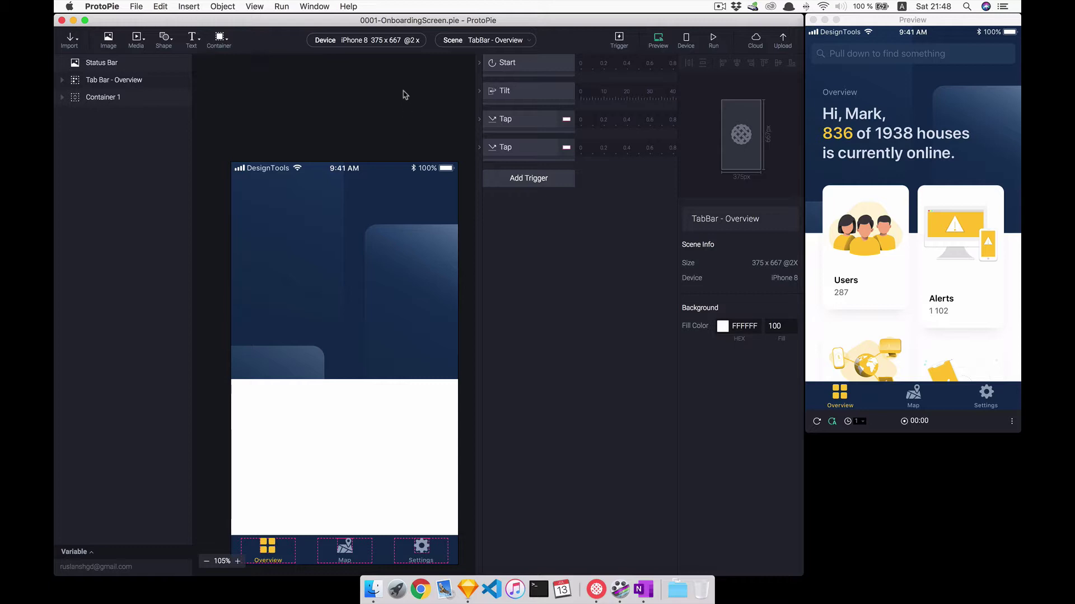
Focus the preview window and bring up the list of scenes
{"action": "left_click", "coordinate": [882, 66]}
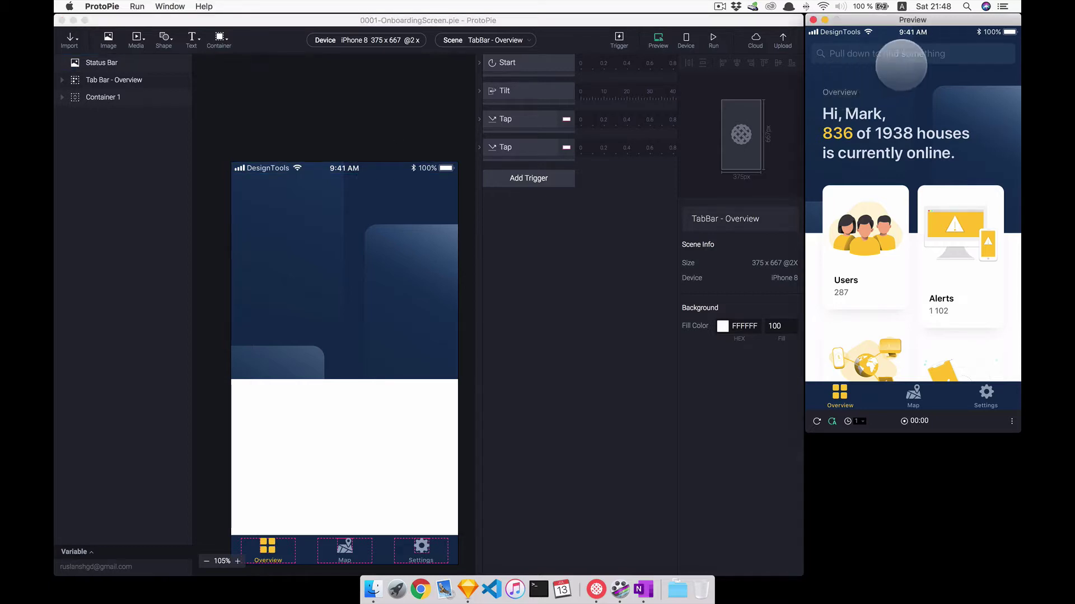
{"action": "left_click", "coordinate": [489, 53]}
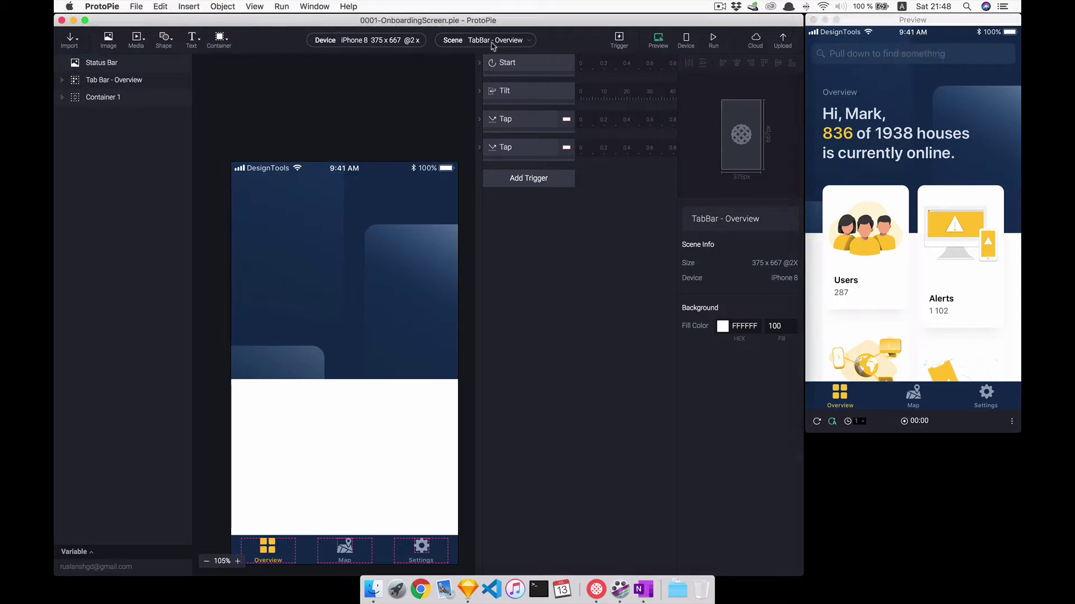
In the Sign Up - Registration & Verification scene, select the Input - Secure Code field
{"action": "left_click", "coordinate": [488, 87]}
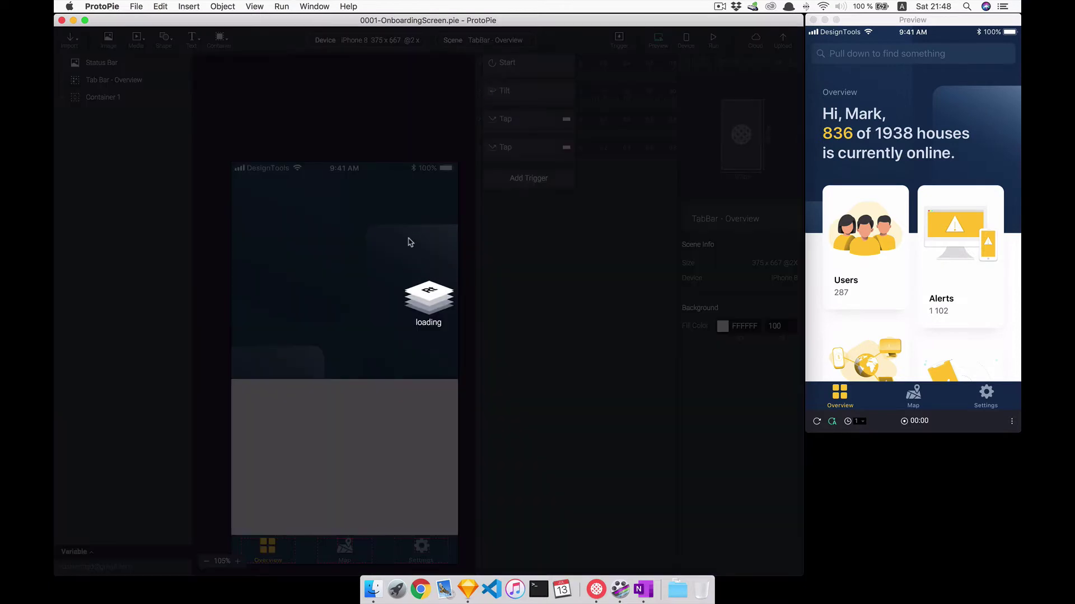
{"action": "left_click", "coordinate": [347, 225]}
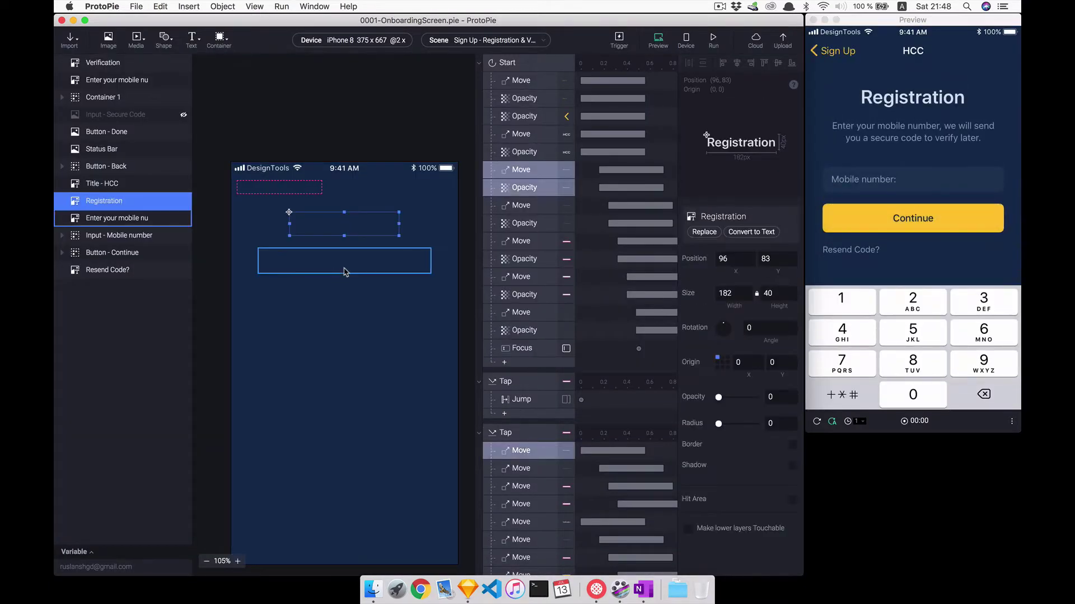
{"action": "scroll", "coordinate": [344, 275], "scroll_direction": "right", "scroll_amount": 3}
{"action": "scroll", "coordinate": [346, 272], "scroll_direction": "right", "scroll_amount": 5}
{"action": "scroll", "coordinate": [345, 272], "scroll_direction": "down", "scroll_amount": 2}
{"action": "left_click", "coordinate": [331, 274]}
{"action": "double_click", "coordinate": [337, 267]}
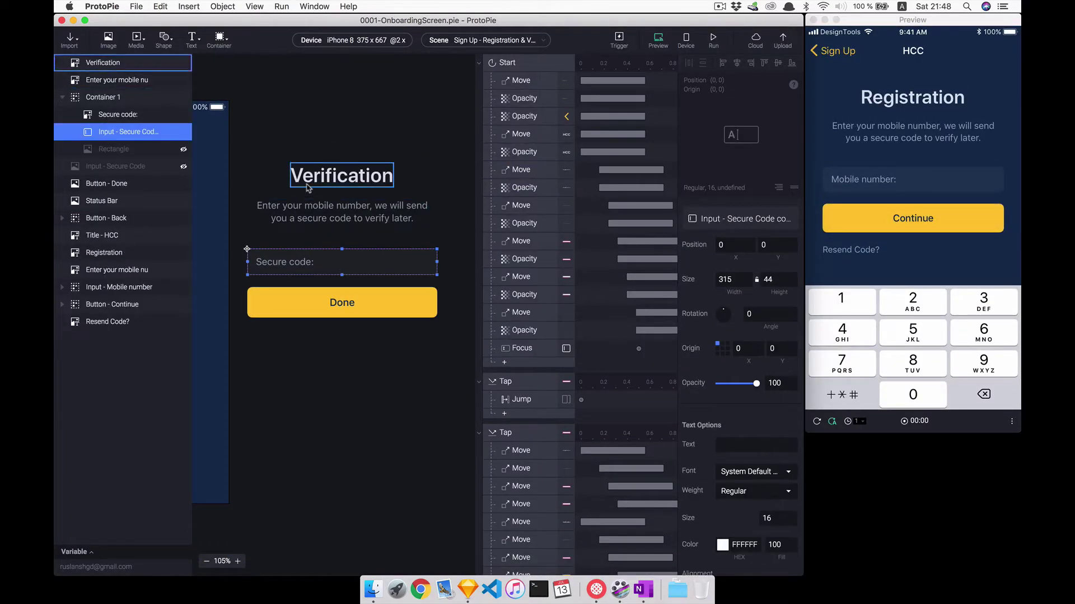
Return to TabBar - Overview and paste the input onto Container 1's Search group
{"action": "left_click", "coordinate": [456, 41]}
{"action": "left_click", "coordinate": [449, 105]}
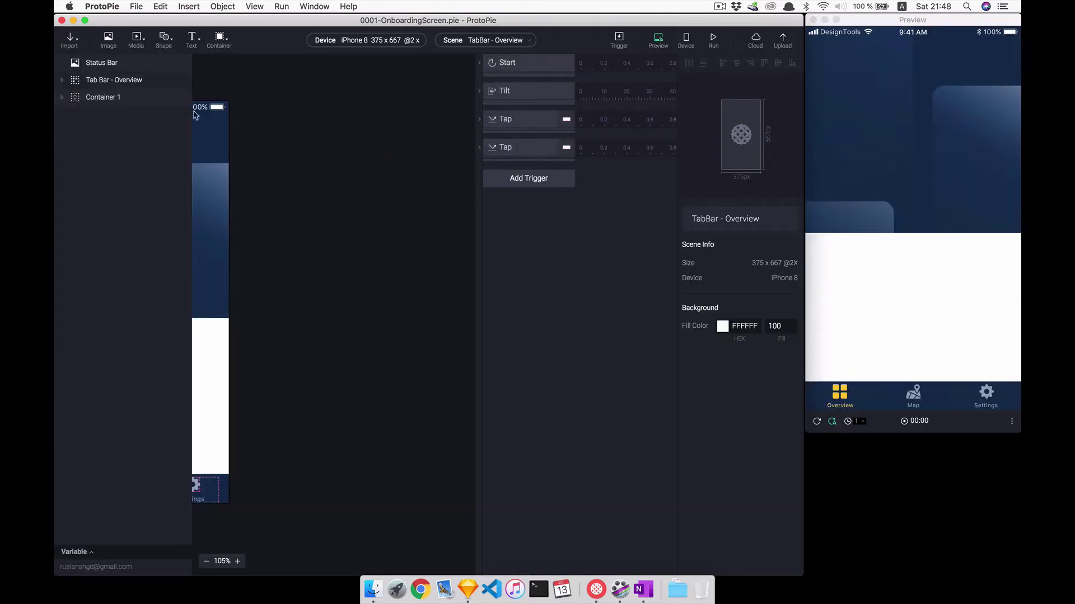
{"action": "left_click", "coordinate": [61, 97]}
{"action": "left_click", "coordinate": [74, 114]}
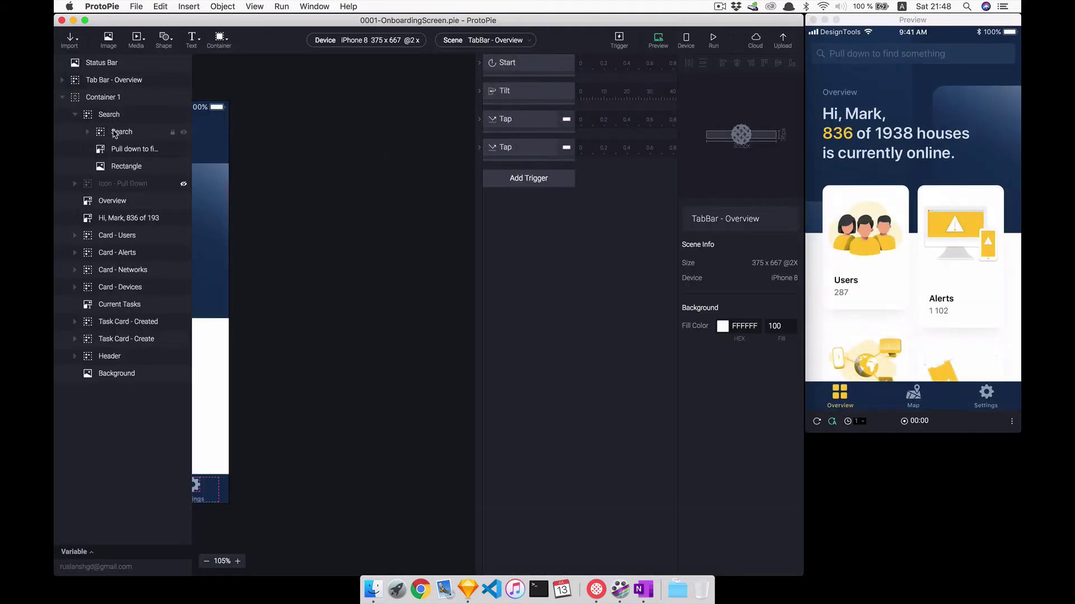
{"action": "left_click", "coordinate": [118, 115]}
{"action": "key", "text": "super+v"}
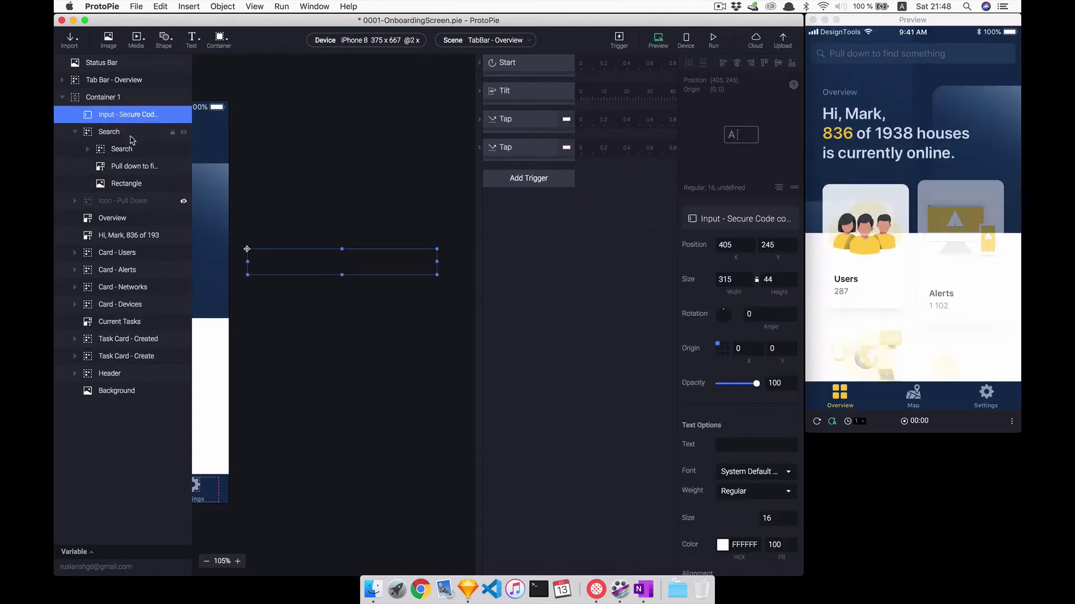
Move the pasted input into Search at position 0,0 with width 355 and height 44
{"action": "left_click_drag", "start_coordinate": [133, 138], "coordinate": [133, 134]}
{"action": "left_click", "coordinate": [727, 246]}
{"action": "type", "text": "0"}
{"action": "key", "text": "Tab"}
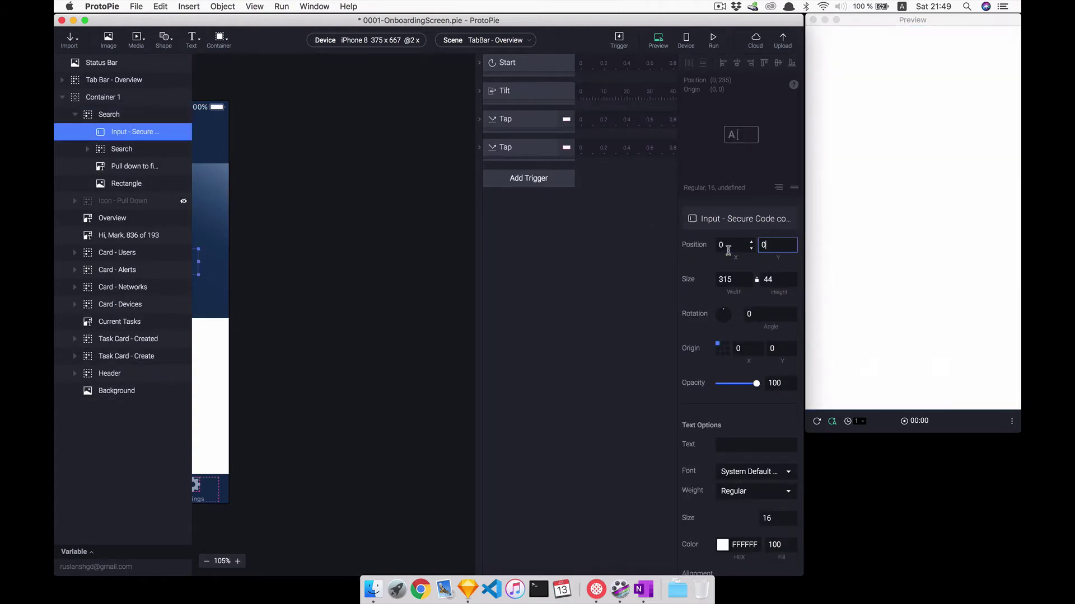
{"action": "type", "text": "0"}
{"action": "key", "text": "Return"}
{"action": "scroll", "coordinate": [422, 192], "scroll_direction": "left", "scroll_amount": 5}
{"action": "scroll", "coordinate": [421, 192], "scroll_direction": "left", "scroll_amount": 3}
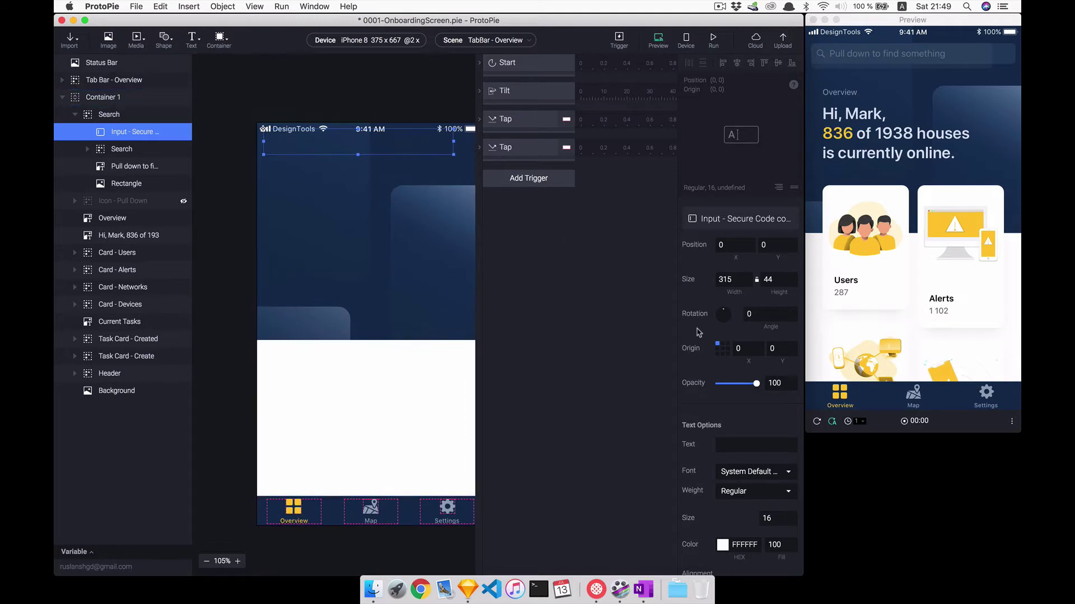
{"action": "left_click", "coordinate": [733, 280]}
{"action": "type", "text": "355"}
{"action": "key", "text": "Return"}
{"action": "left_click", "coordinate": [783, 275]}
{"action": "type", "text": "44"}
{"action": "key", "text": "Return"}
Left-align the input's text and give it 32 left padding
{"action": "scroll", "coordinate": [730, 403], "scroll_direction": "down", "scroll_amount": 3}
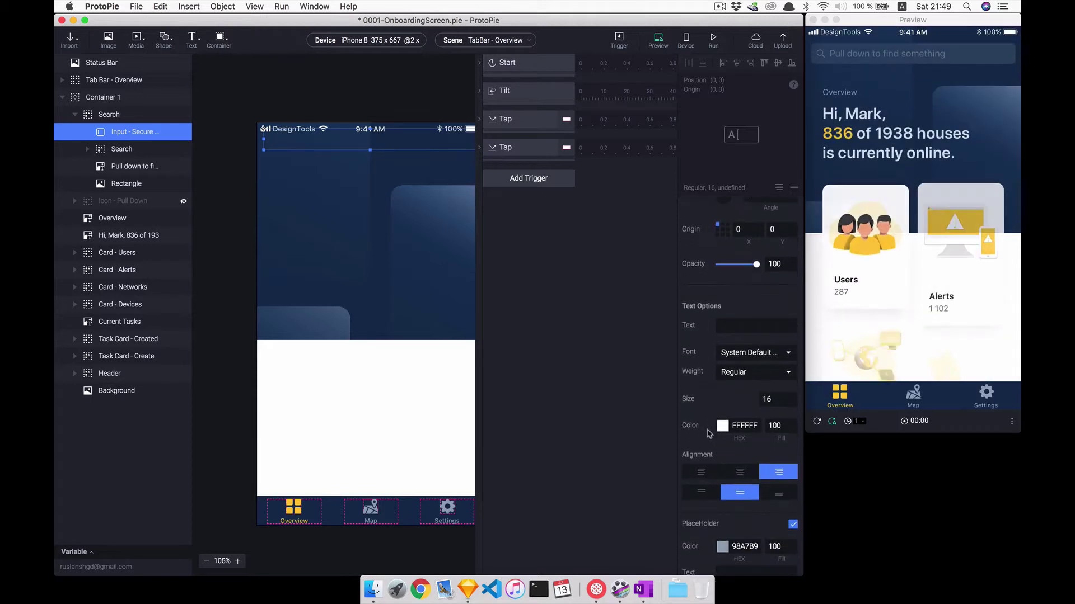
{"action": "scroll", "coordinate": [732, 403], "scroll_direction": "down", "scroll_amount": 3}
{"action": "scroll", "coordinate": [732, 392], "scroll_direction": "down", "scroll_amount": 2}
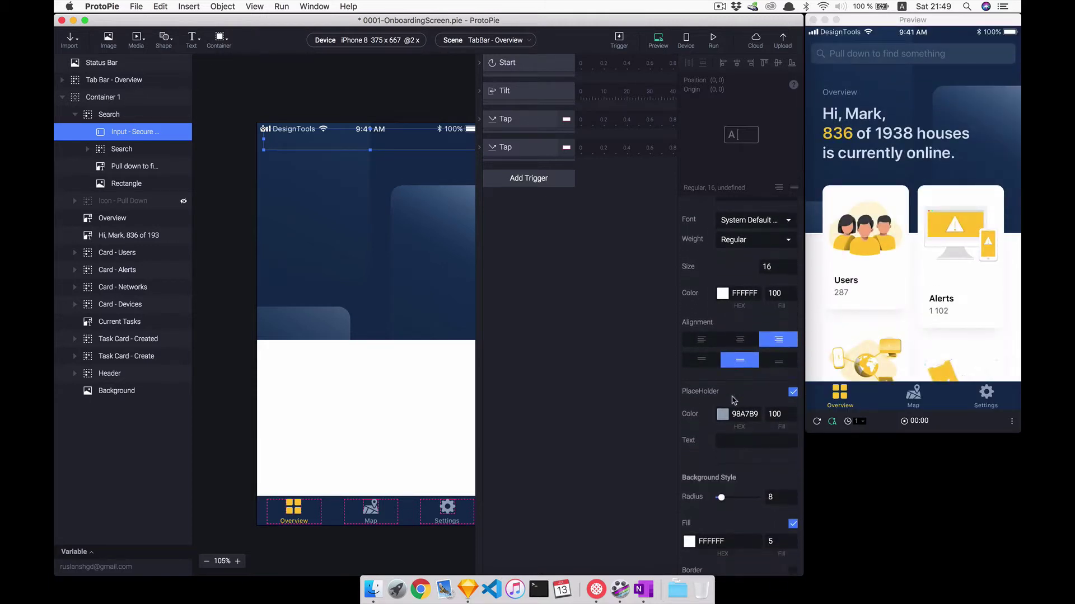
{"action": "left_click", "coordinate": [700, 340]}
{"action": "scroll", "coordinate": [726, 387], "scroll_direction": "down", "scroll_amount": 5}
{"action": "left_click", "coordinate": [693, 416]}
{"action": "type", "text": "32"}
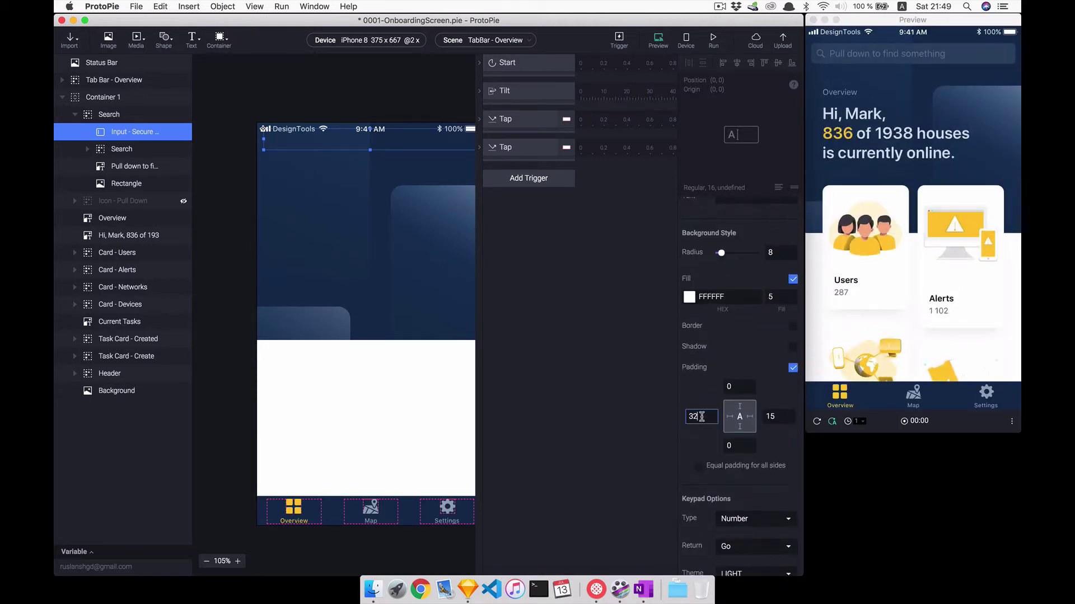
{"action": "key", "text": "Return"}
{"action": "scroll", "coordinate": [694, 394], "scroll_direction": "up", "scroll_amount": 3}
{"action": "scroll", "coordinate": [698, 386], "scroll_direction": "up", "scroll_amount": 2}
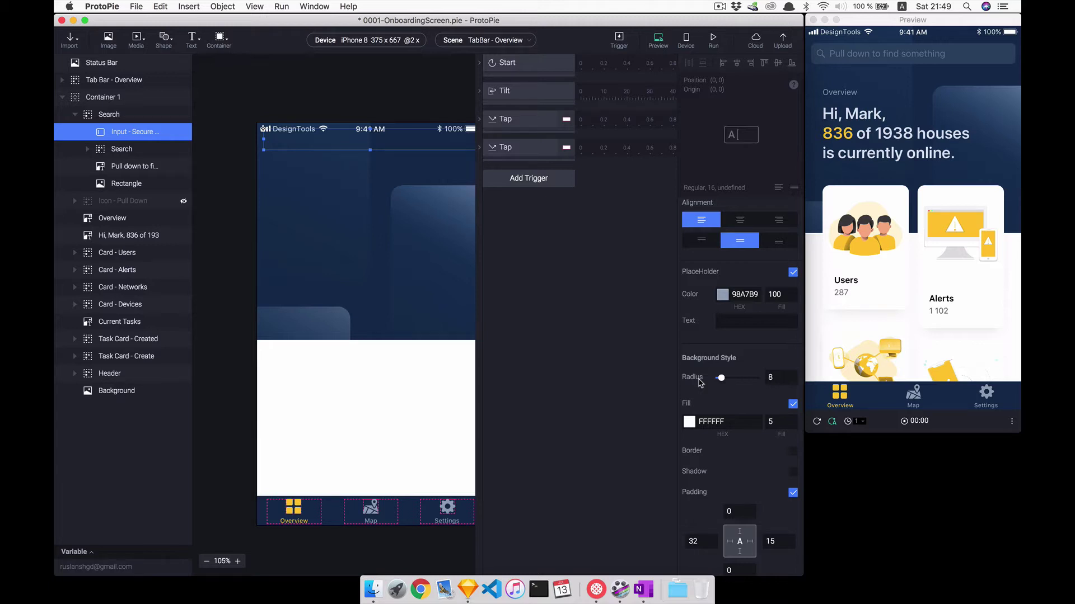
Set the input's fill to hex 213E60 at 100 opacity
{"action": "double_click", "coordinate": [730, 419]}
{"action": "type", "text": "213E60"}
{"action": "double_click", "coordinate": [778, 421]}
{"action": "type", "text": "100"}
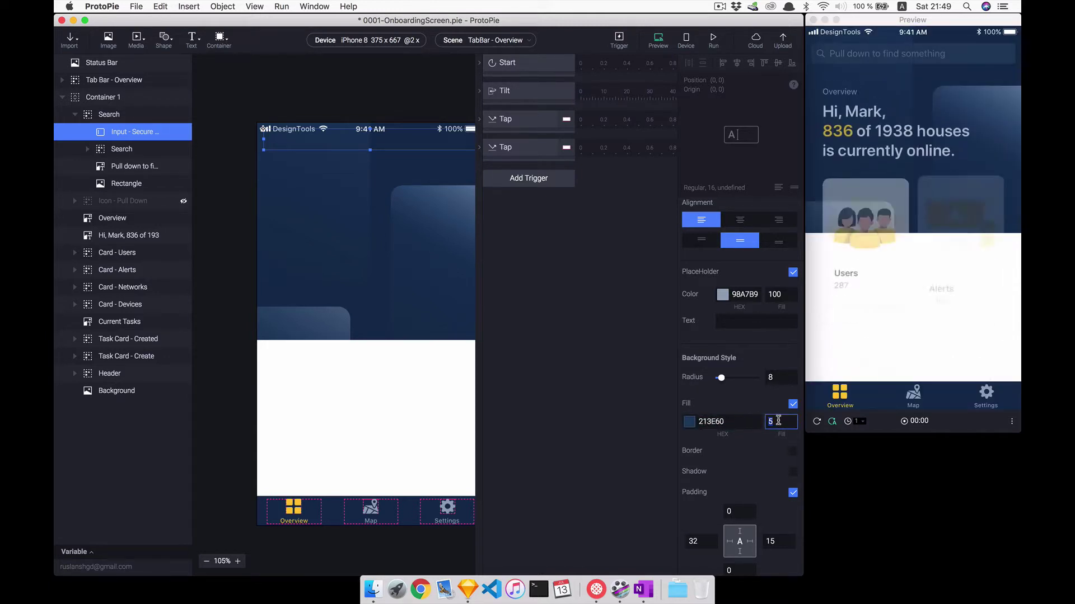
{"action": "key", "text": "Return"}
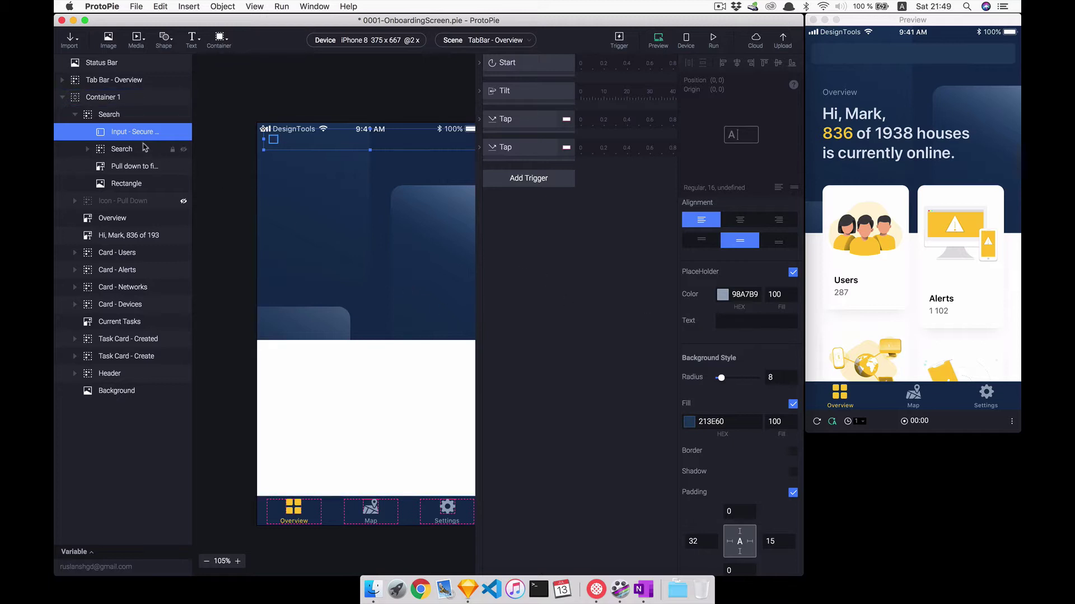
Place the input below the old pull-down hint text and hide that hint and its rectangle
{"action": "mouse_move", "coordinate": [126, 183]}
{"action": "left_click_drag", "start_coordinate": [129, 140], "coordinate": [132, 164]}
{"action": "left_click", "coordinate": [179, 151]}
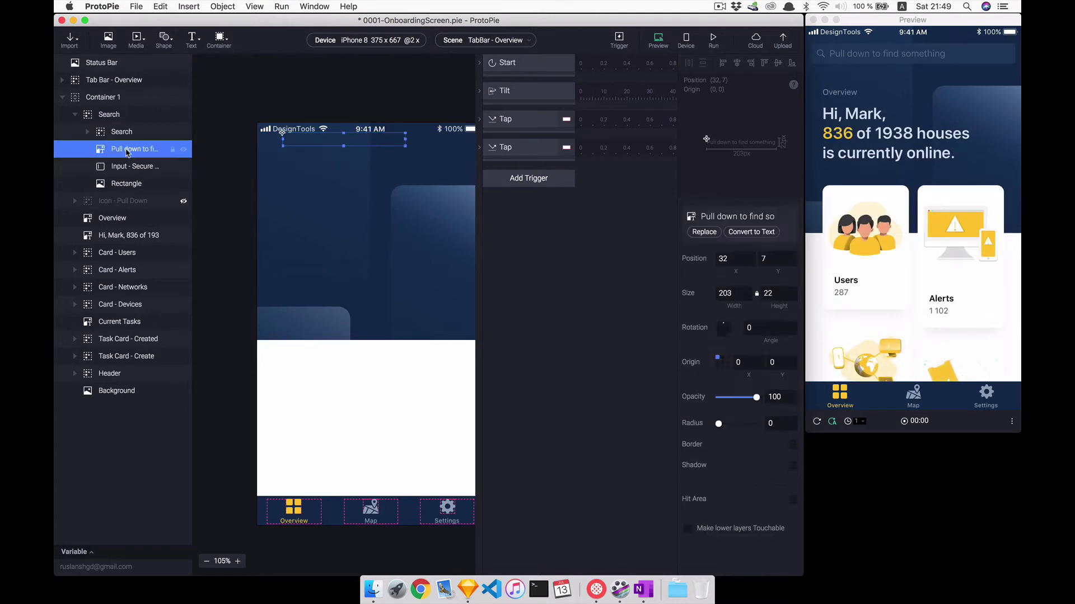
{"action": "left_click", "coordinate": [175, 161]}
{"action": "left_click", "coordinate": [183, 184]}
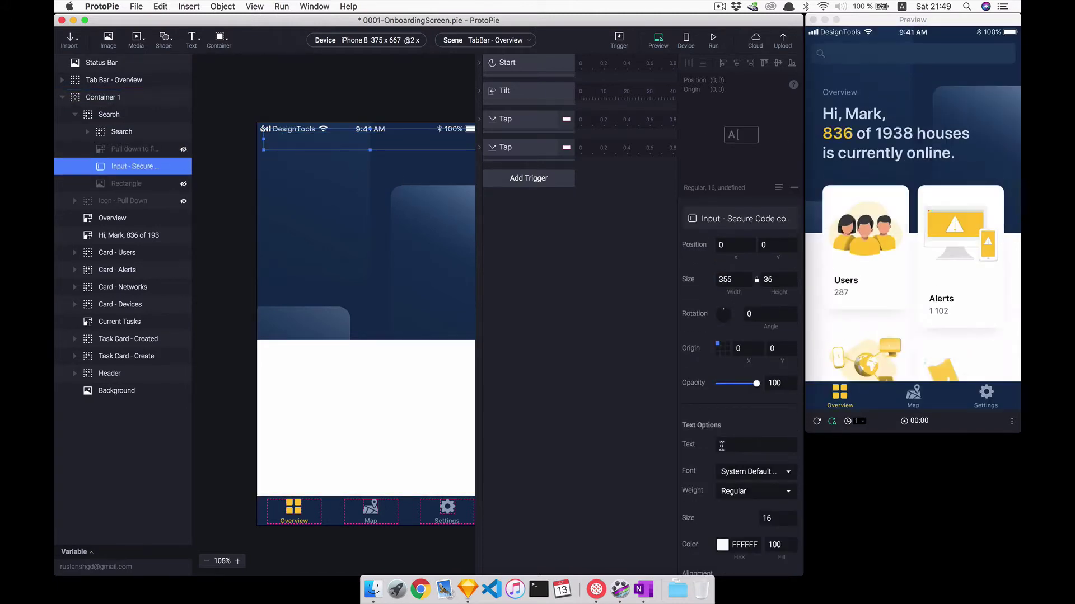
Set the input's placeholder text to 'Pull down to find something...'
{"action": "scroll", "coordinate": [722, 442], "scroll_direction": "down", "scroll_amount": 5}
{"action": "left_click", "coordinate": [738, 363]}
{"action": "type", "text": "Pull down to find so"}
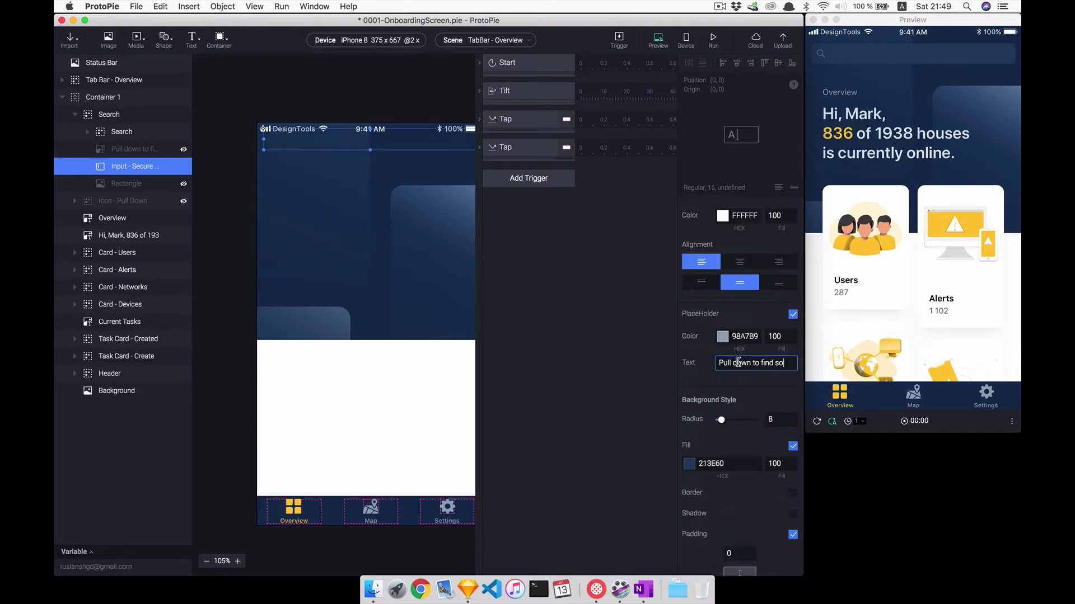
{"action": "type", "text": "thing..."}
{"action": "key", "text": "Return"}
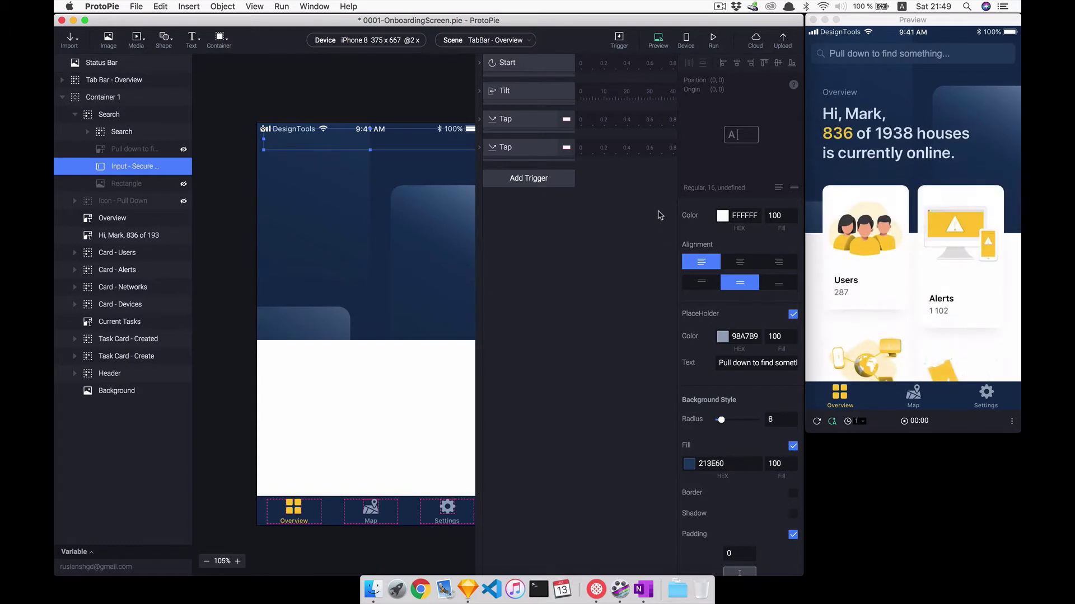
Import the Sketch artboard 0302-Overview - Searching into the scene
{"action": "left_click", "coordinate": [345, 86]}
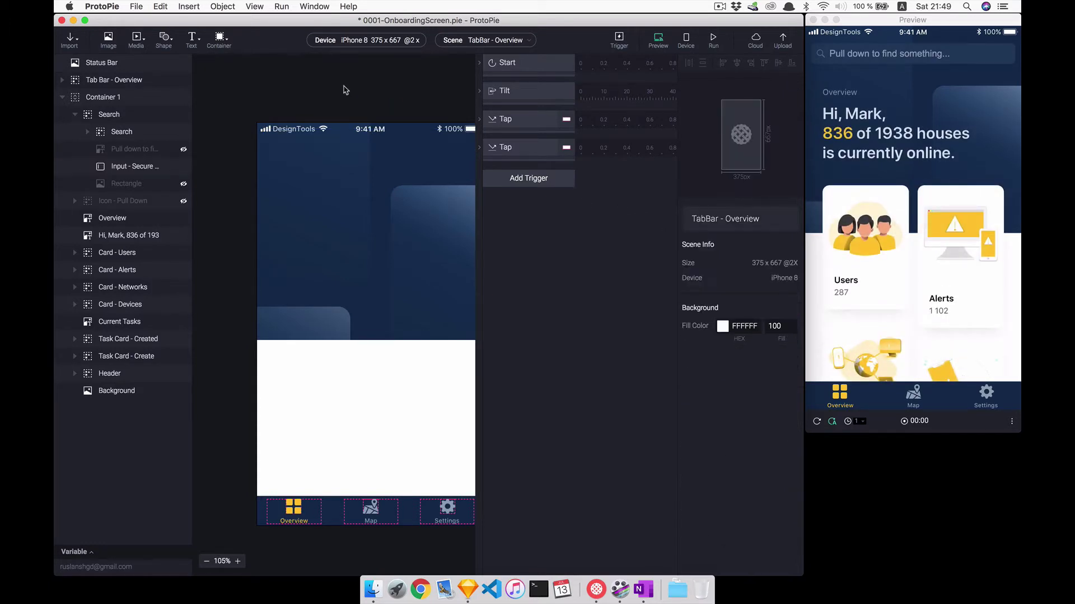
{"action": "left_click", "coordinate": [64, 98]}
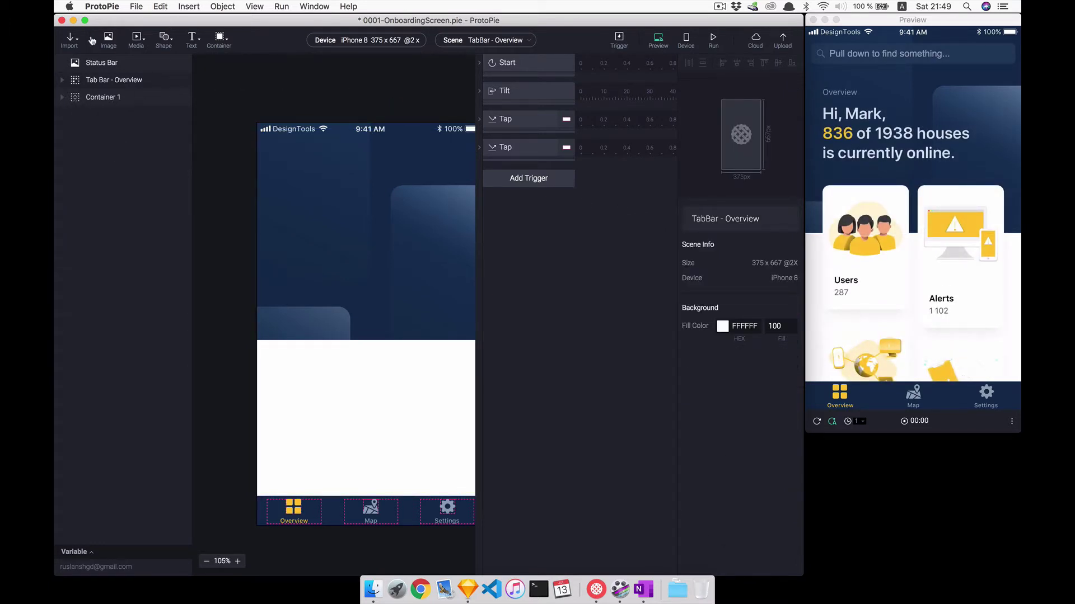
{"action": "left_click", "coordinate": [72, 39]}
{"action": "left_click", "coordinate": [98, 95]}
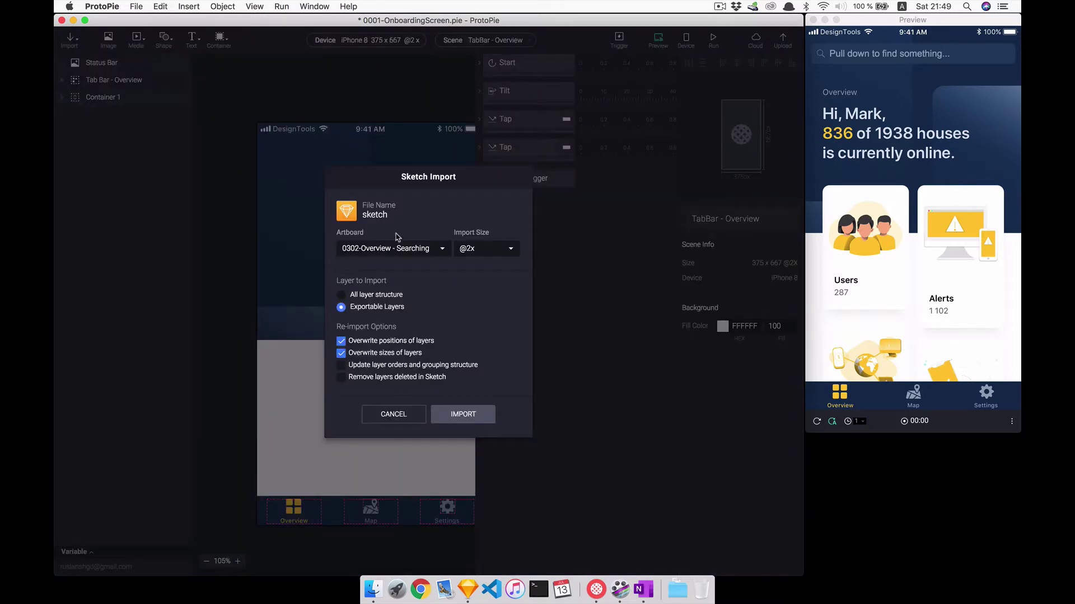
{"action": "left_click", "coordinate": [398, 248]}
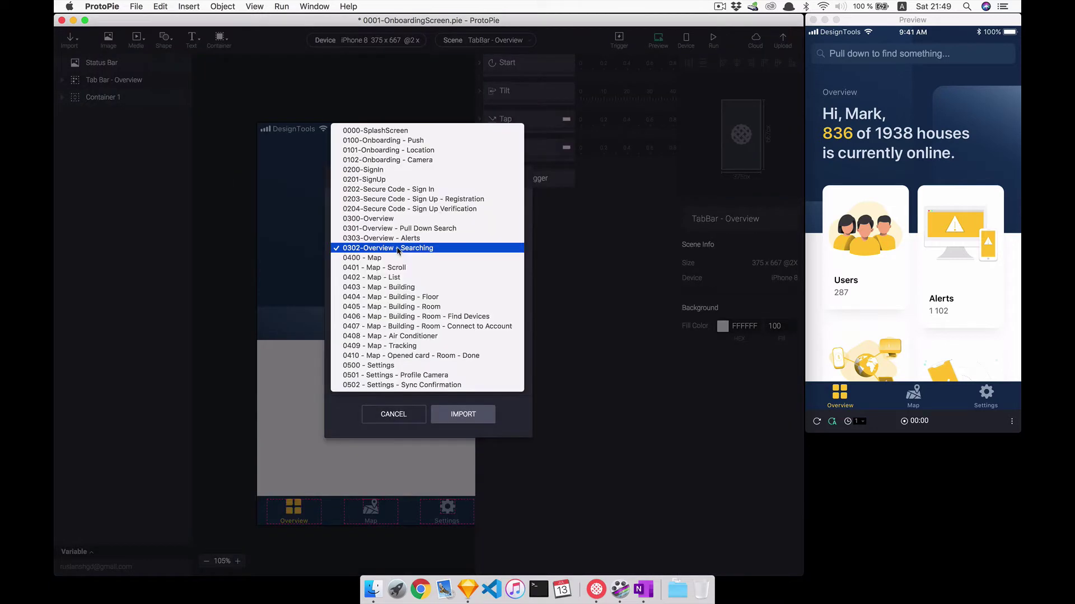
{"action": "left_click", "coordinate": [358, 251]}
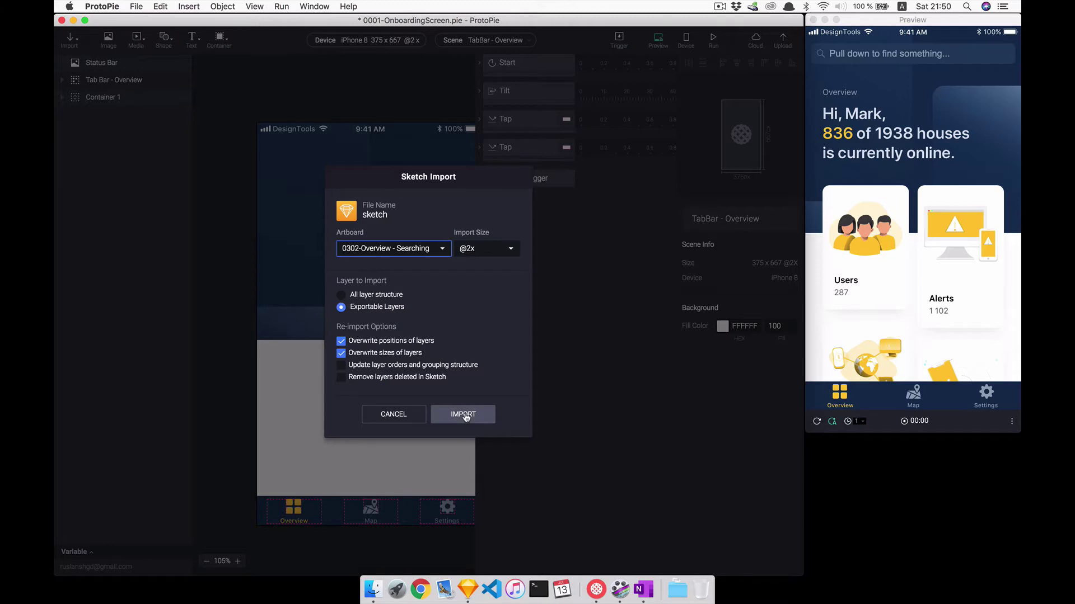
{"action": "left_click", "coordinate": [464, 416]}
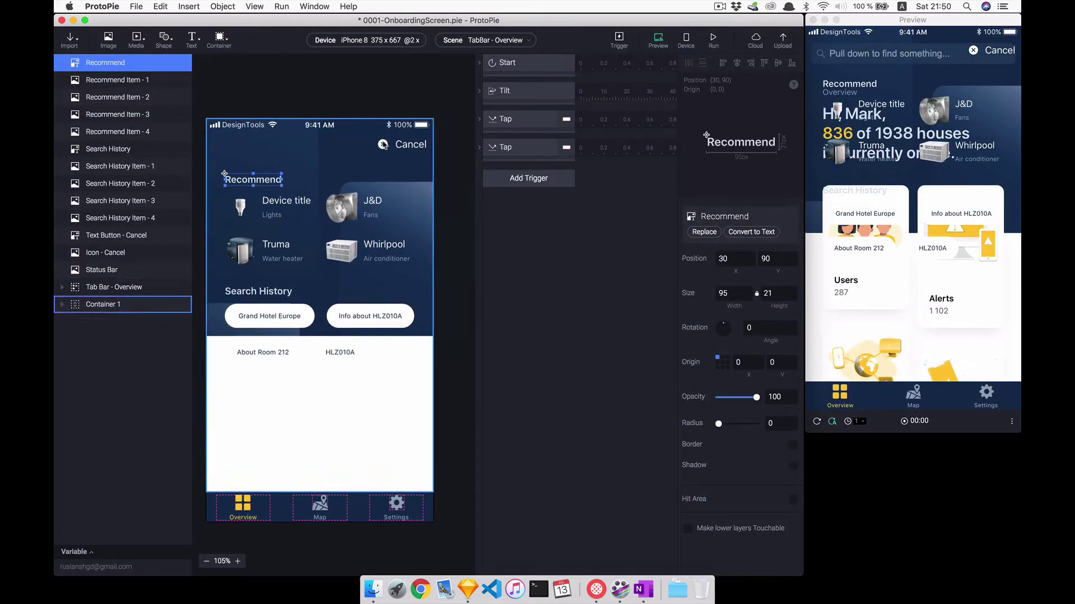
Move the Text Button - Cancel and Icon - Cancel layers into Container 1's Search group
{"action": "left_click", "coordinate": [395, 140]}
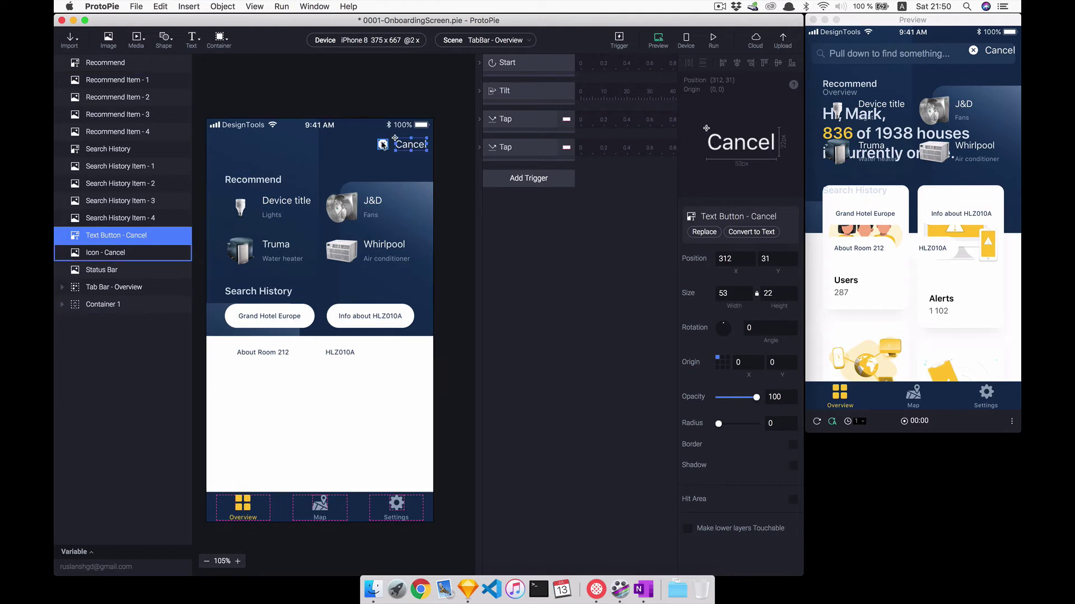
{"action": "left_click", "coordinate": [119, 246], "text": "shift"}
{"action": "left_click", "coordinate": [63, 304]}
{"action": "left_click", "coordinate": [75, 322]}
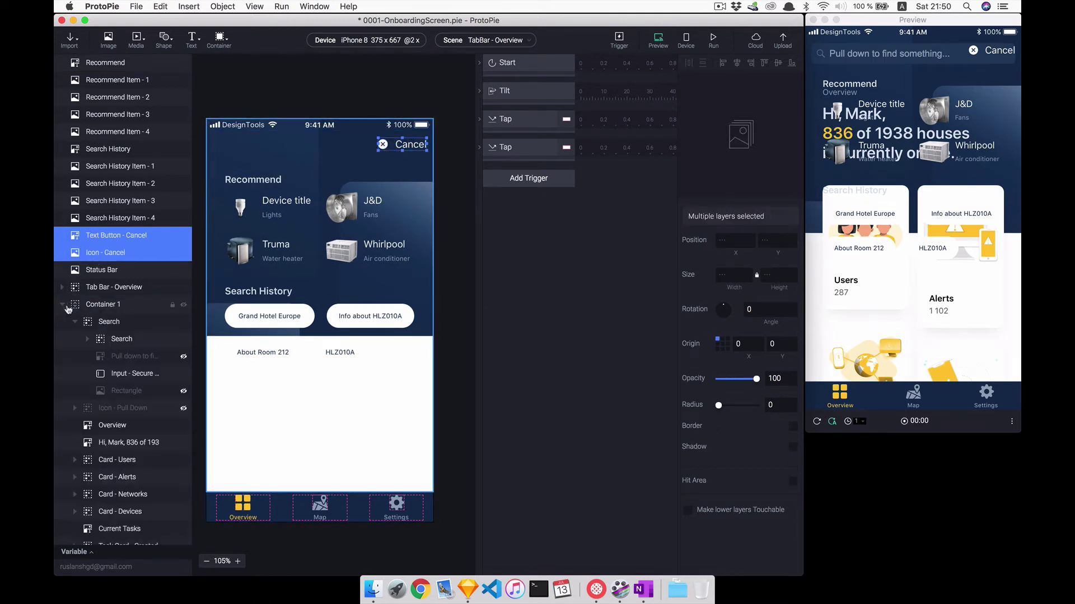
{"action": "left_click_drag", "start_coordinate": [114, 255], "coordinate": [117, 328]}
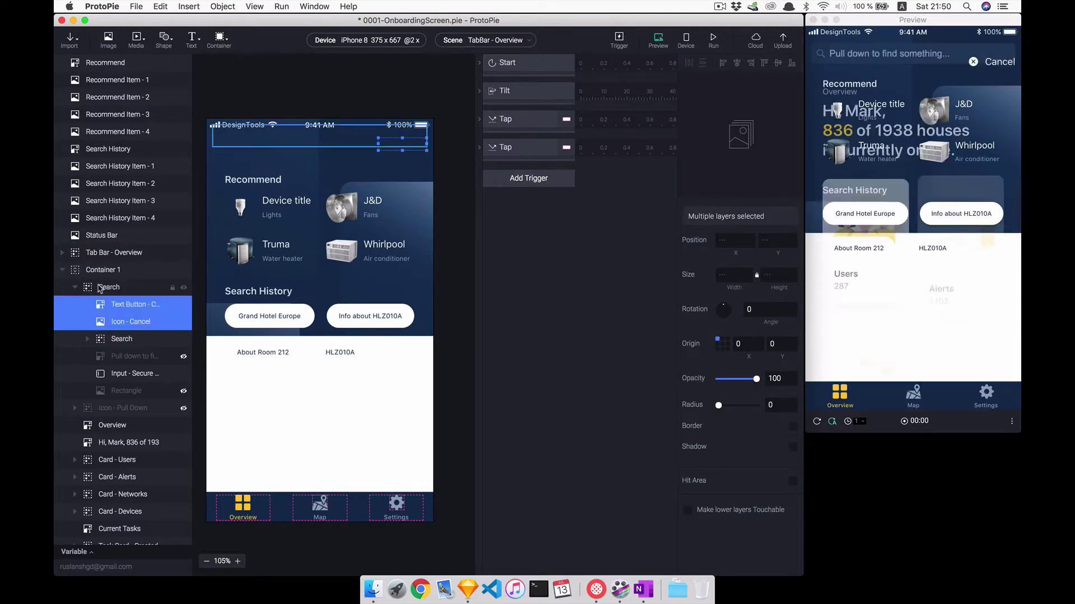
Set both Cancel layers to 0 opacity
{"action": "left_click", "coordinate": [127, 287]}
{"action": "left_click", "coordinate": [128, 305]}
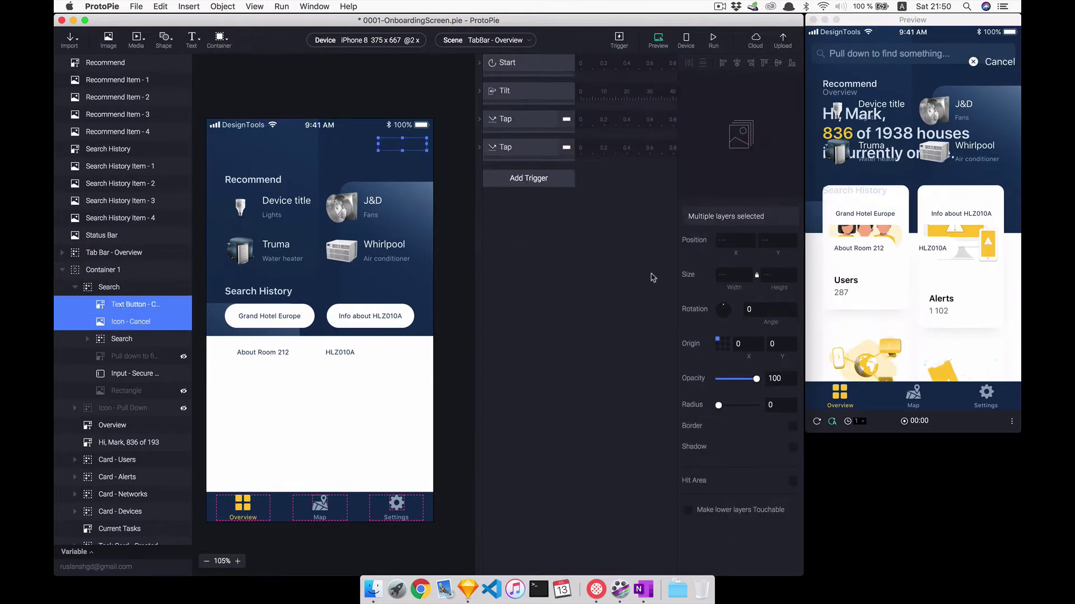
{"action": "left_click_drag", "start_coordinate": [739, 380], "coordinate": [719, 379]}
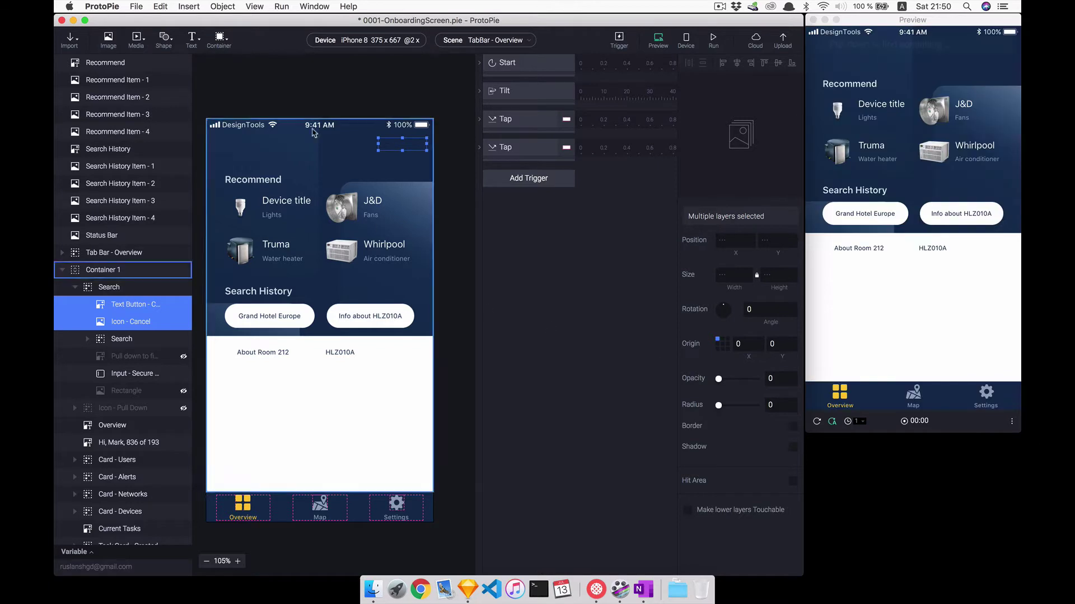
{"action": "left_click", "coordinate": [303, 75]}
{"action": "left_click", "coordinate": [62, 270]}
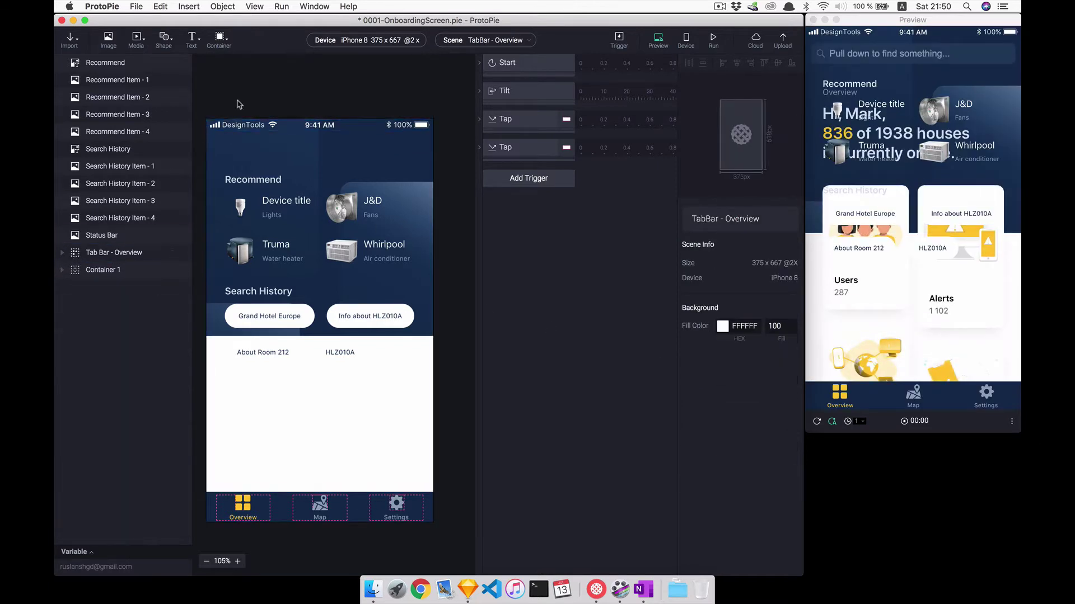
Add a 375×667 full-screen rectangle
{"action": "key", "text": "r"}
{"action": "left_click", "coordinate": [262, 147]}
{"action": "left_click", "coordinate": [732, 279]}
{"action": "type", "text": "375"}
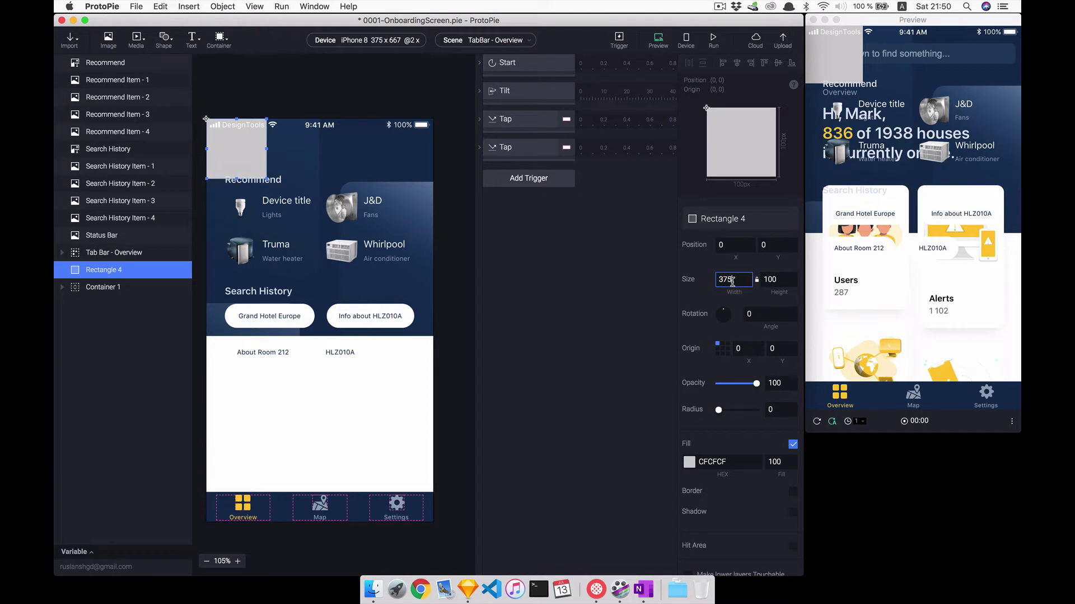
{"action": "key", "text": "Tab"}
{"action": "type", "text": "667"}
{"action": "key", "text": "Return"}
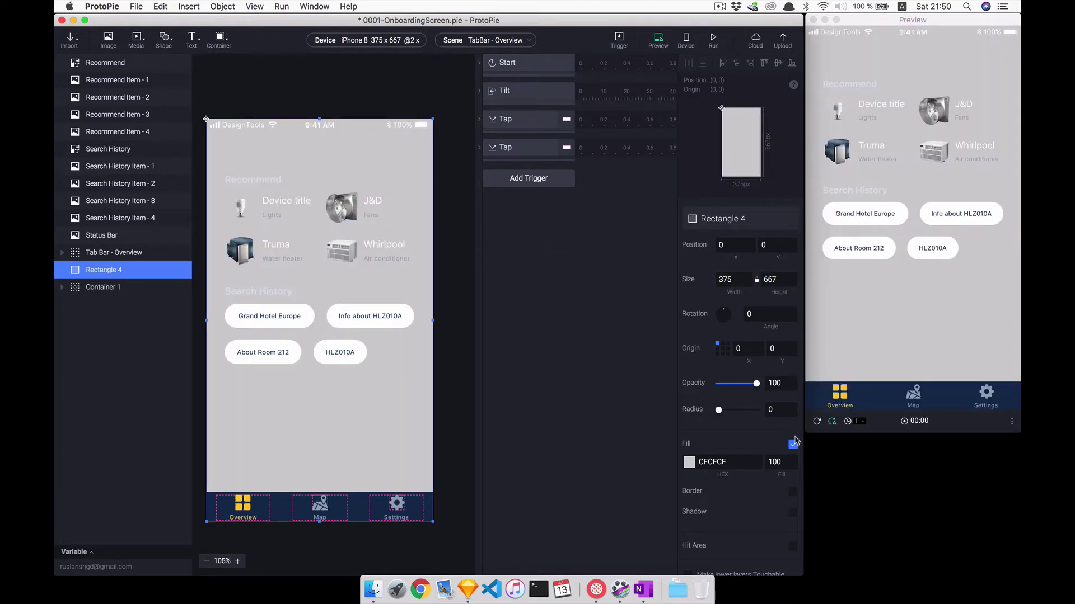
Fill the rectangle with the tab bar's dark blue 112D4E and wrap it in a container
{"action": "left_click", "coordinate": [689, 462]}
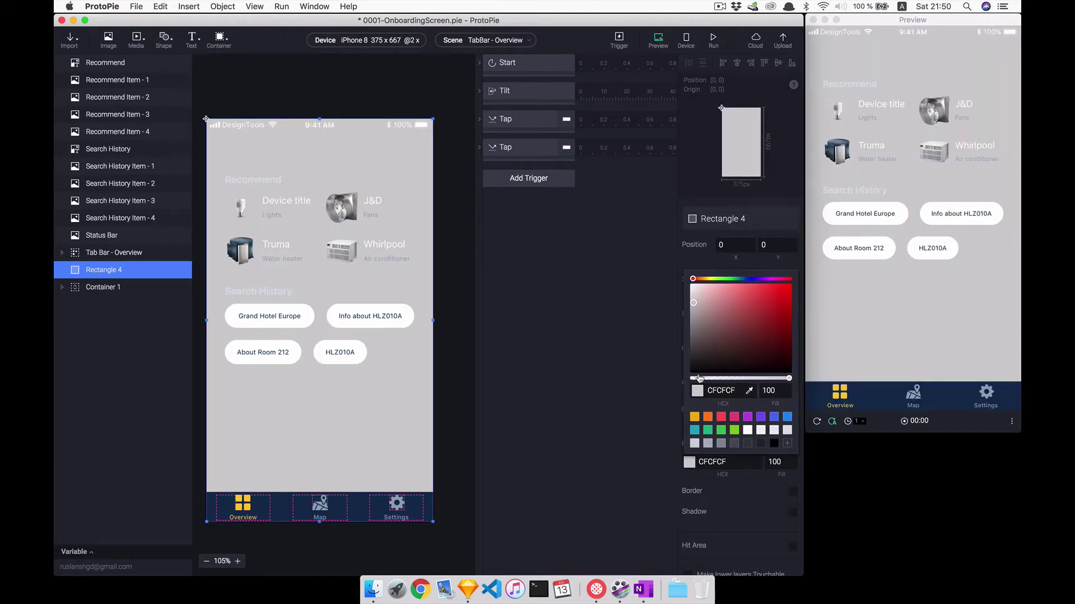
{"action": "left_click", "coordinate": [748, 390]}
{"action": "left_click", "coordinate": [353, 515]}
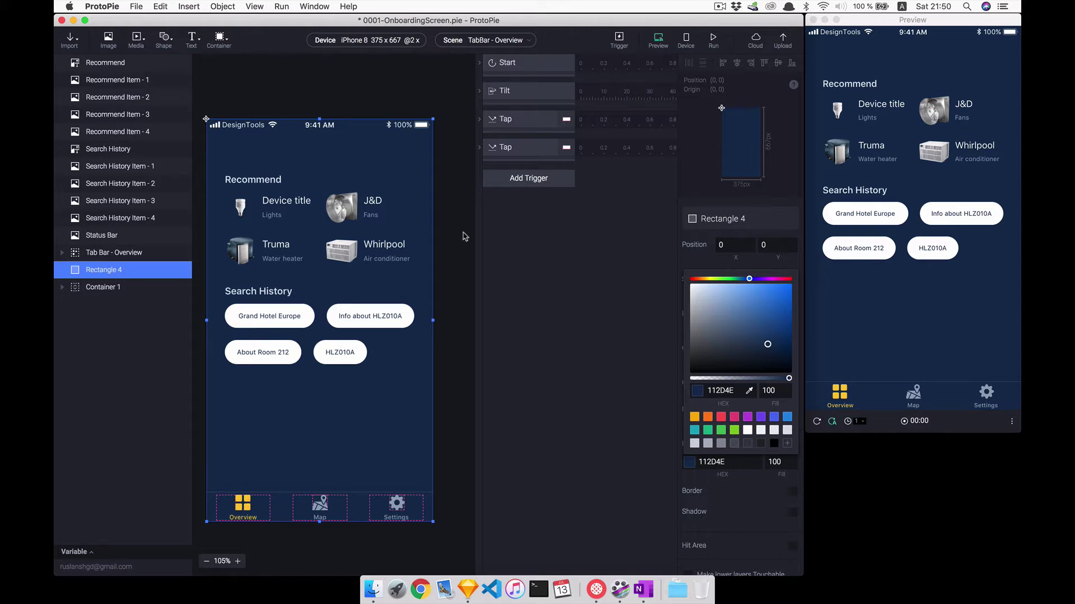
{"action": "key", "text": "super+alt+g"}
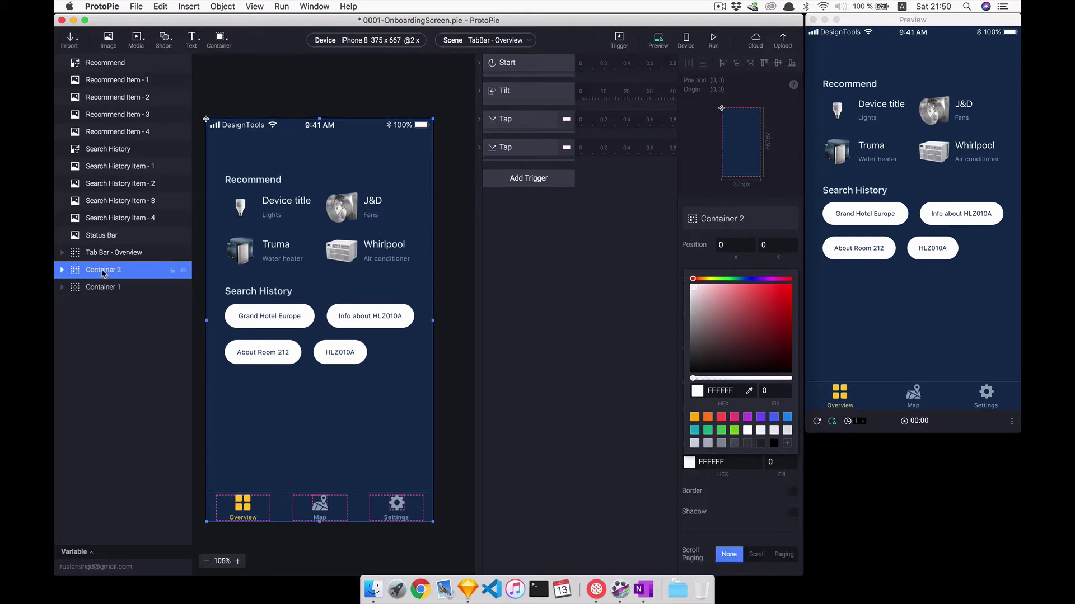
Rename Container 2 to 'Search Container'
{"action": "double_click", "coordinate": [102, 271]}
{"action": "type", "text": "Sea"}
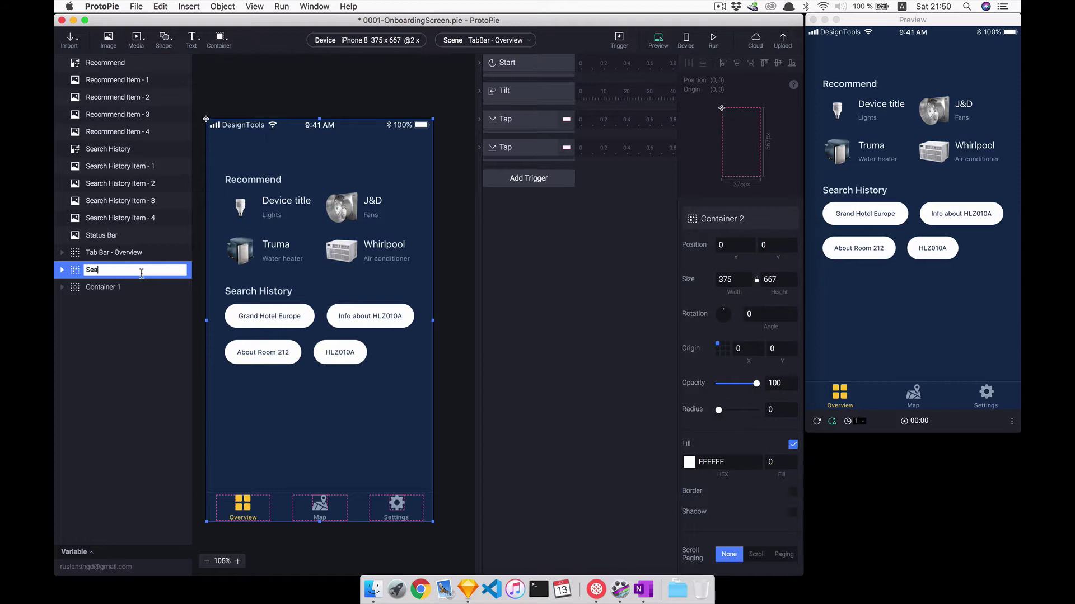
{"action": "type", "text": "ner"}
{"action": "key", "text": "Return"}
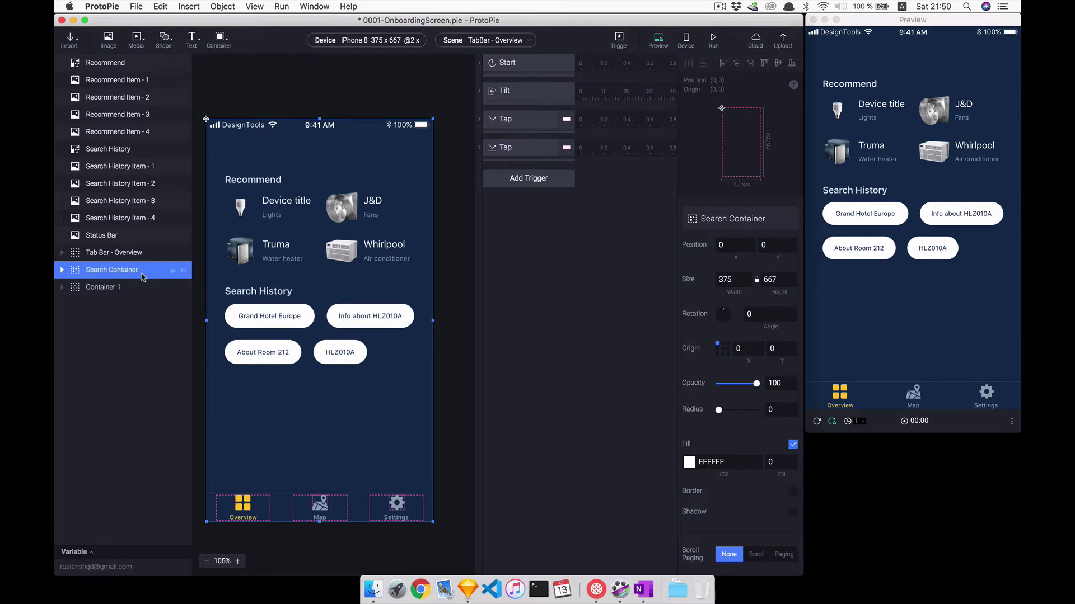
Move Recommend through Search History Item - 4 into Search Container above the rectangle
{"action": "left_click", "coordinate": [109, 218]}
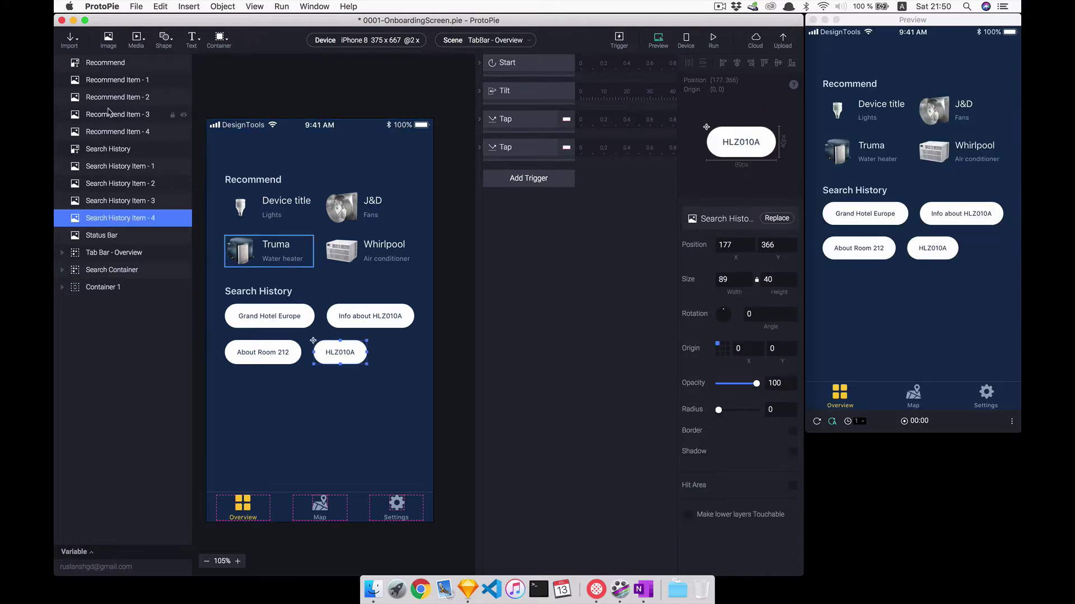
{"action": "left_click", "coordinate": [105, 63], "text": "shift"}
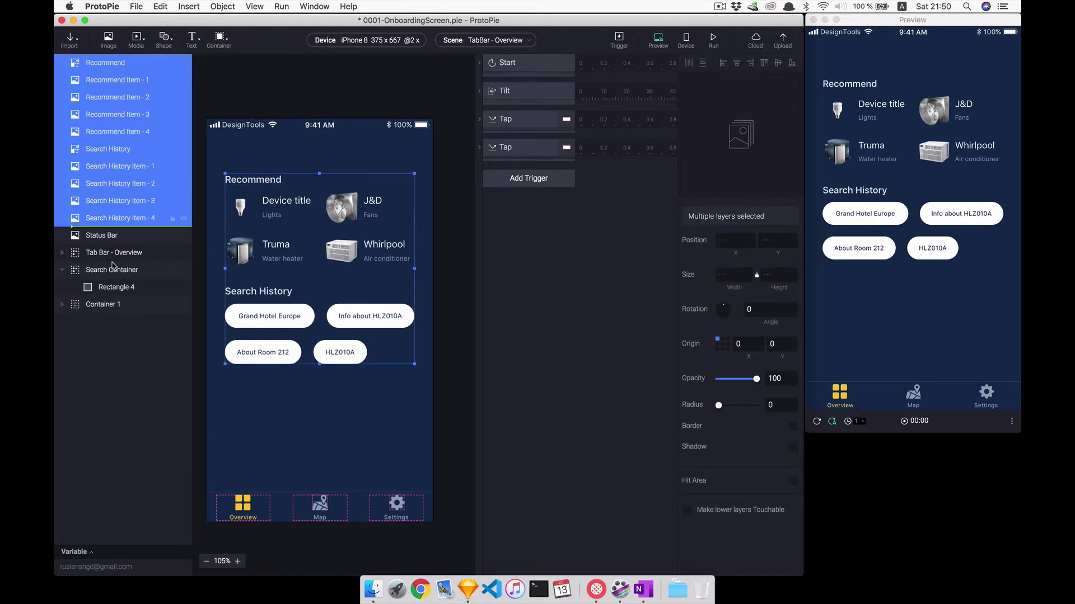
{"action": "left_click_drag", "start_coordinate": [106, 218], "coordinate": [112, 270]}
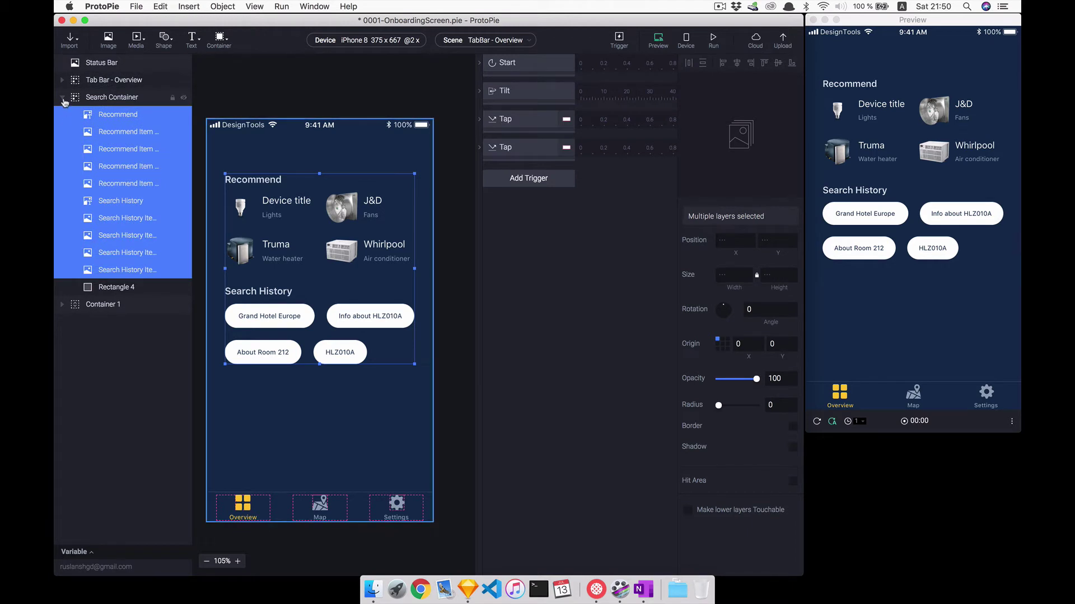
{"action": "left_click", "coordinate": [63, 99]}
Nest Search Container inside Container 1 behind Background, then select Container 1 for a trigger
{"action": "left_click", "coordinate": [62, 114]}
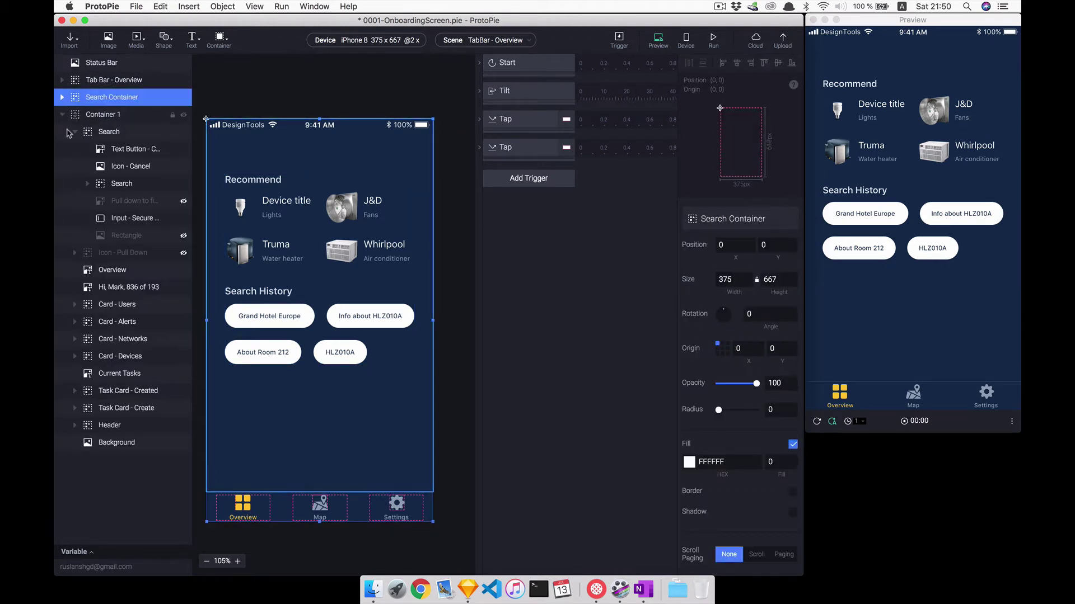
{"action": "left_click", "coordinate": [74, 132]}
{"action": "left_click_drag", "start_coordinate": [85, 107], "coordinate": [108, 335]}
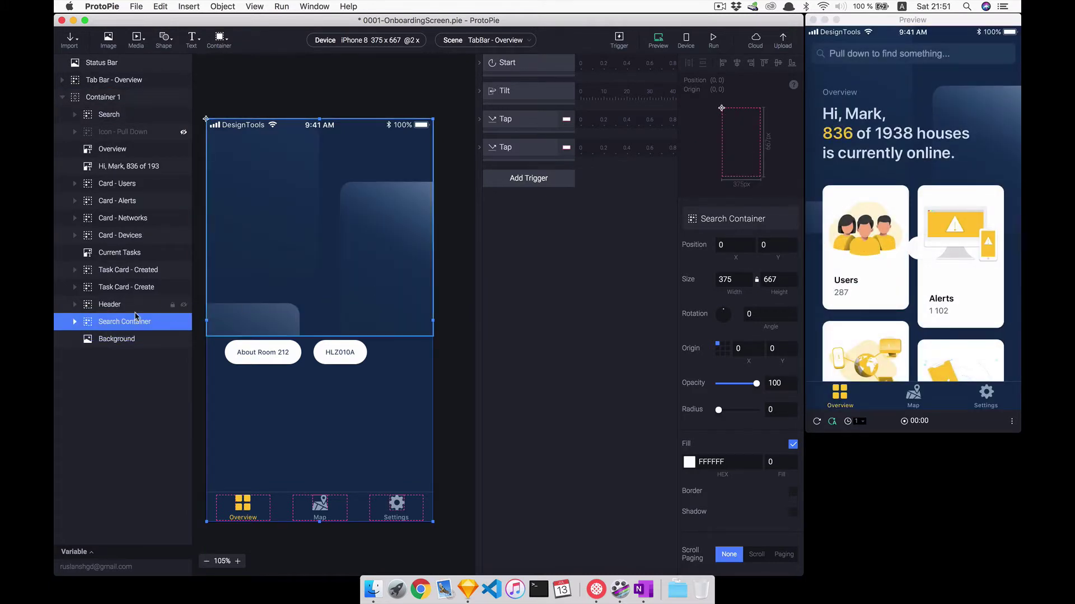
{"action": "mouse_move", "coordinate": [116, 339]}
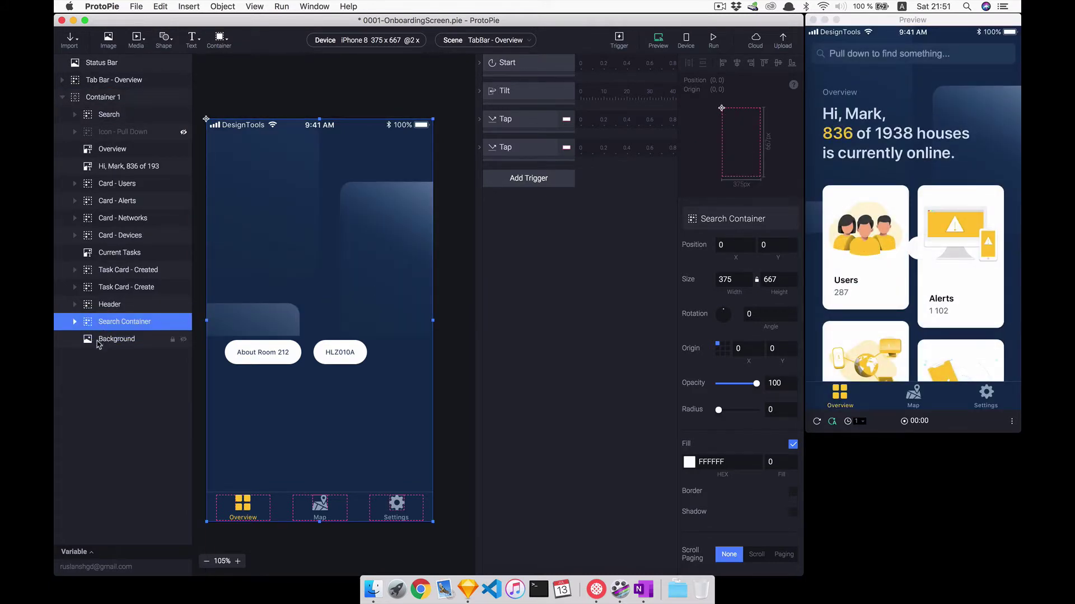
{"action": "left_click_drag", "start_coordinate": [103, 338], "coordinate": [117, 314]}
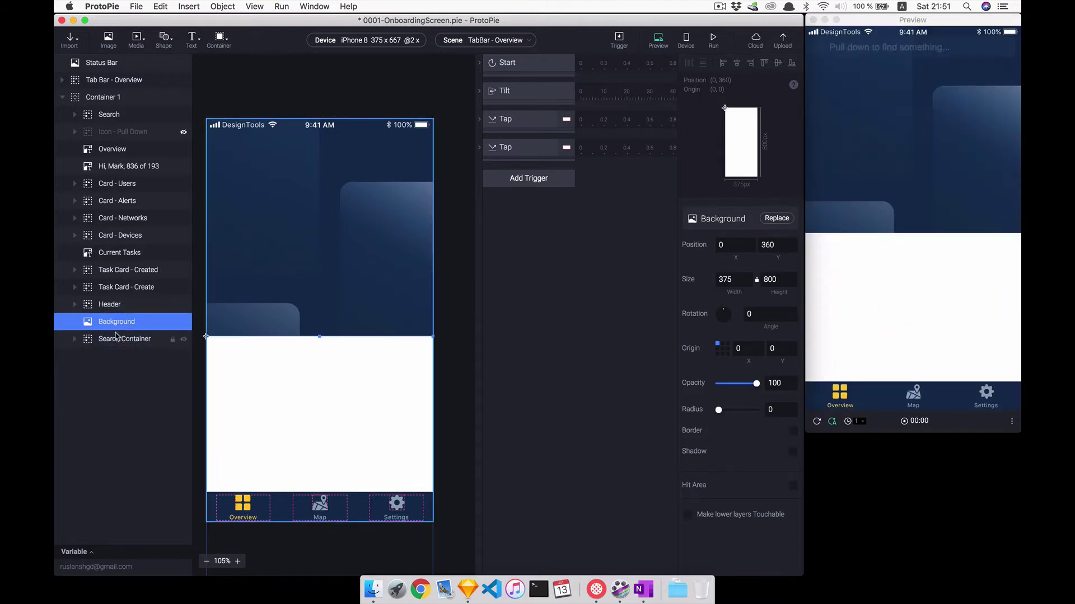
{"action": "left_click", "coordinate": [114, 339]}
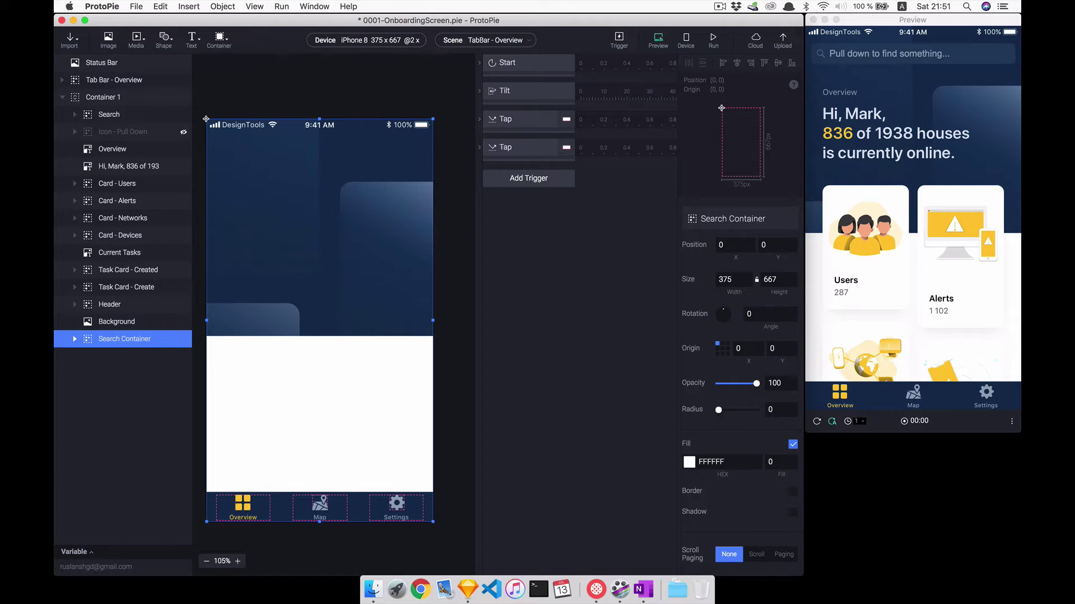
{"action": "left_click", "coordinate": [132, 97]}
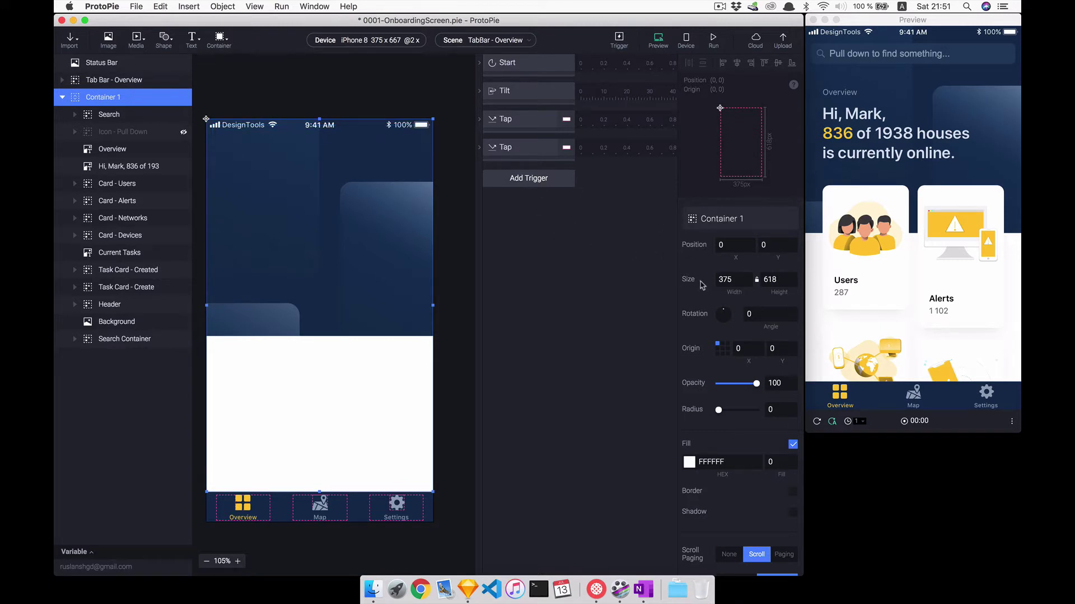
{"action": "left_click", "coordinate": [546, 183]}
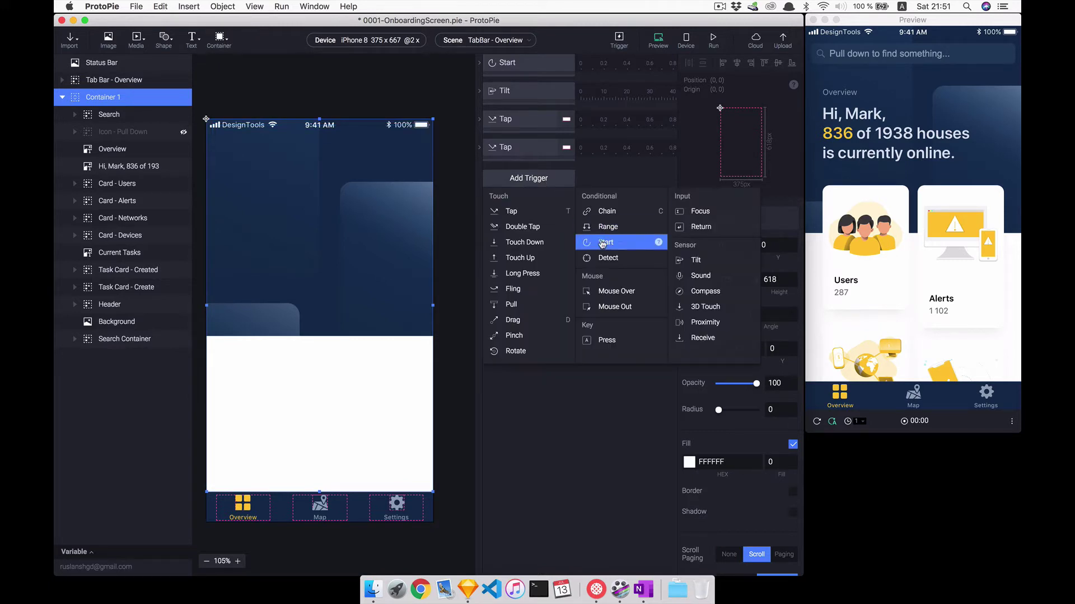
Add a Range trigger on Container 1's Scroll firing between -160 and -120
{"action": "left_click", "coordinate": [608, 227]}
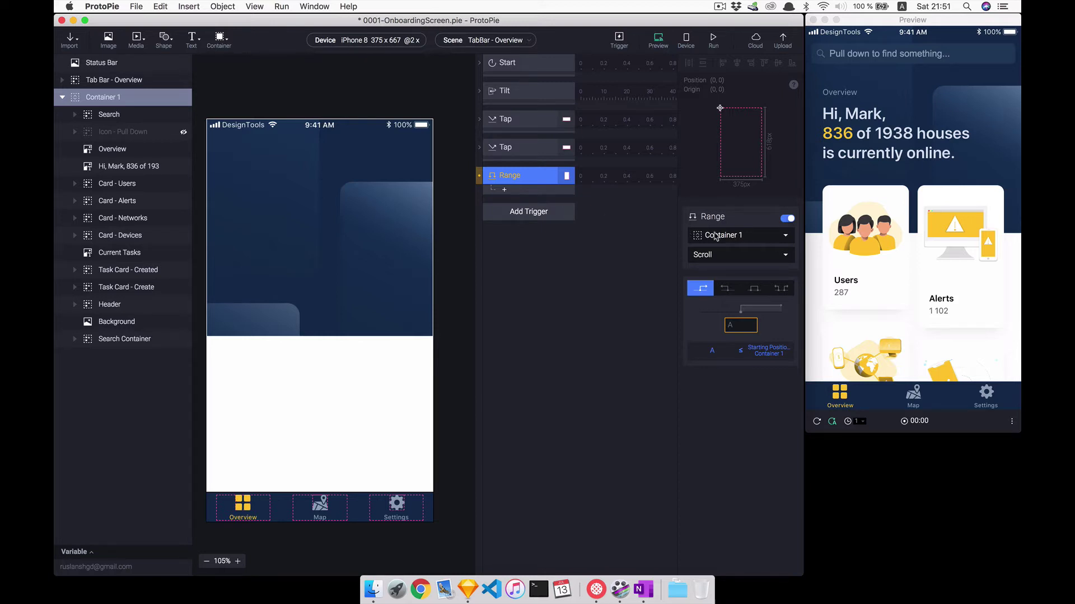
{"action": "left_click", "coordinate": [754, 288]}
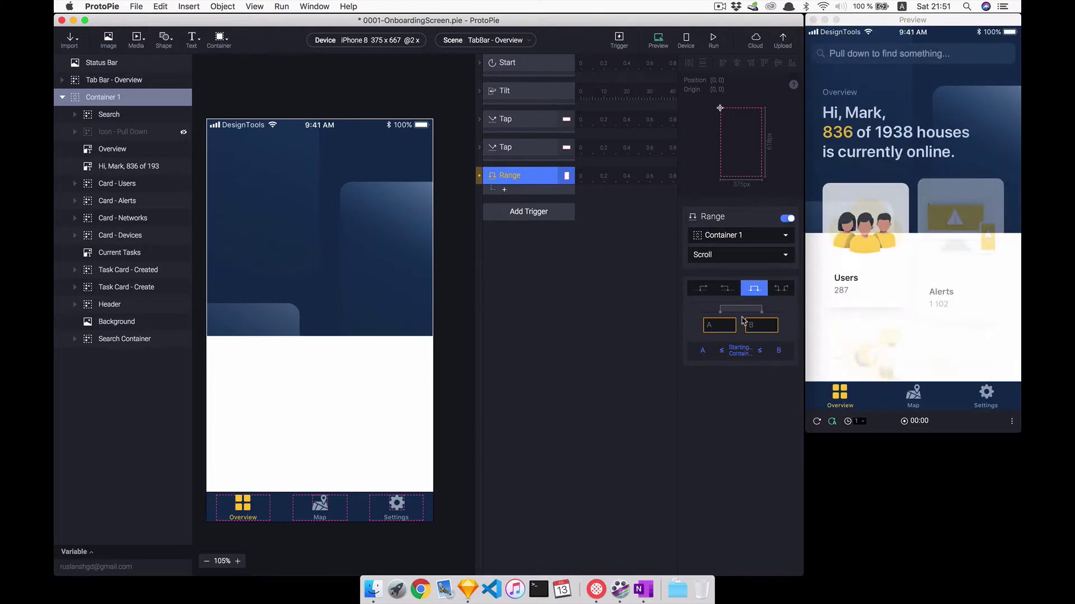
{"action": "left_click", "coordinate": [723, 327]}
{"action": "key", "text": "Tab"}
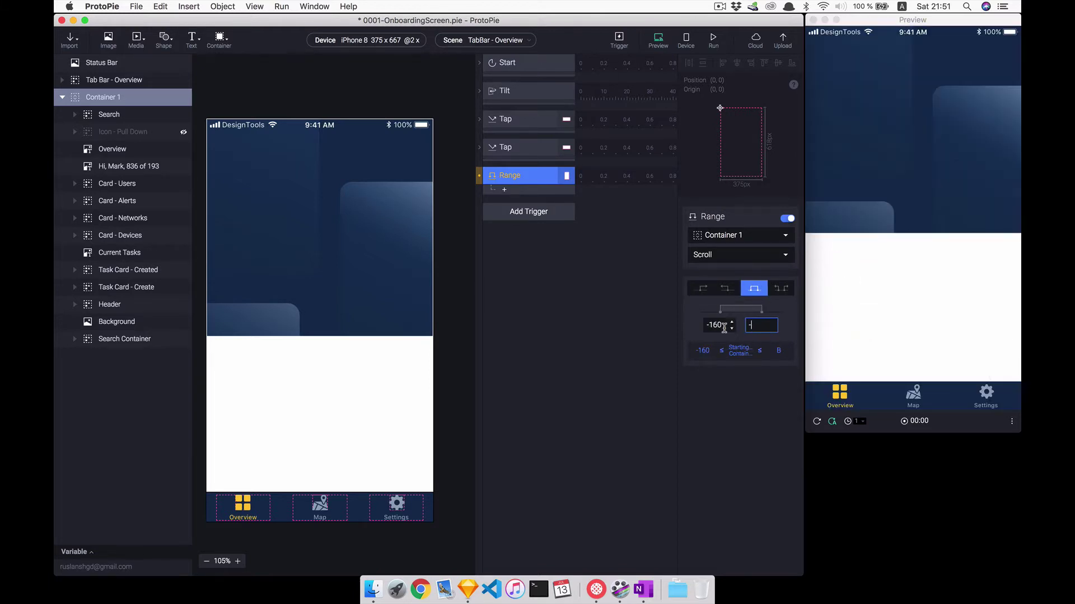
{"action": "type", "text": "-120"}
{"action": "key", "text": "Return"}
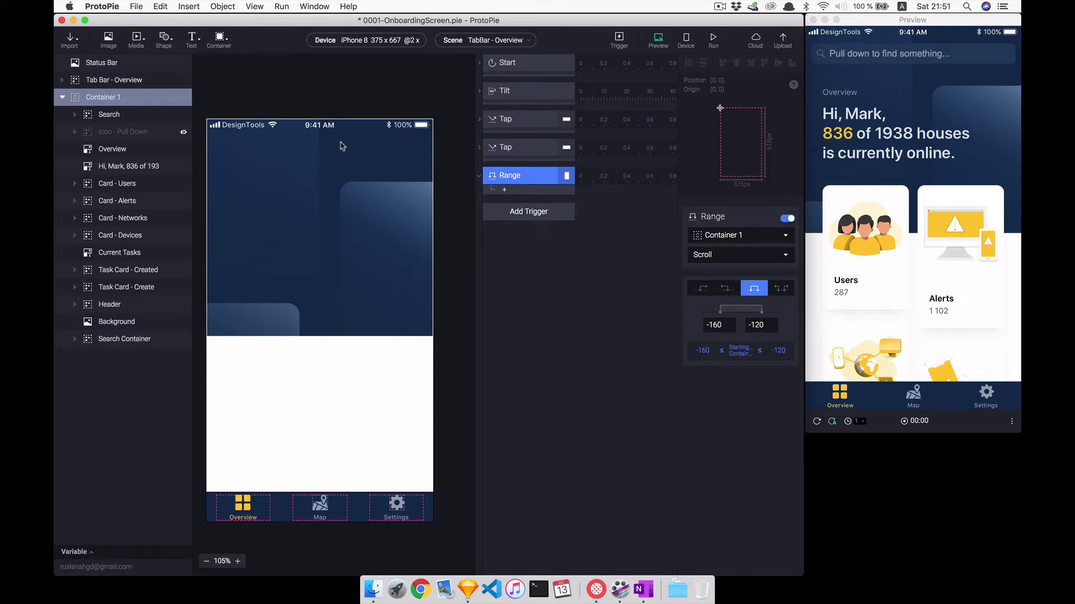
Add a Scale response for the Input - Secure Code search field under the Range trigger
{"action": "left_click", "coordinate": [323, 150]}
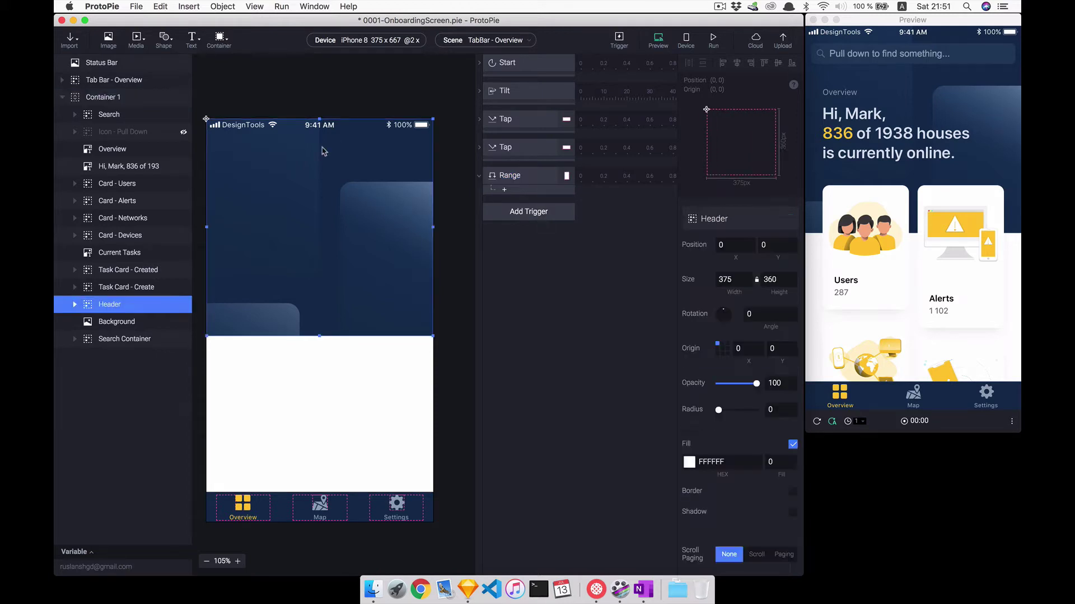
{"action": "left_click", "coordinate": [74, 114]}
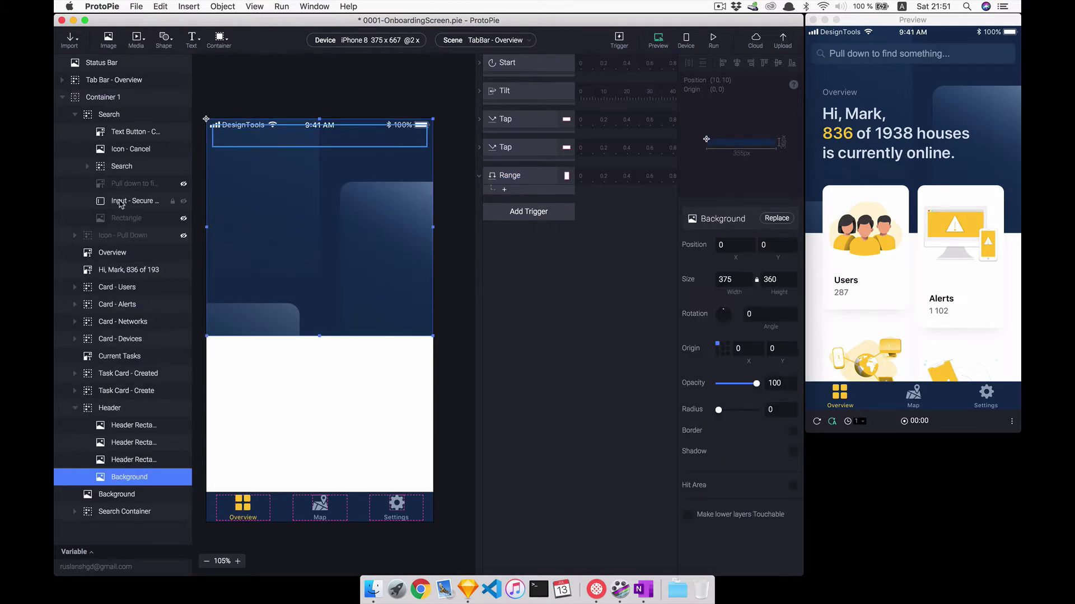
{"action": "left_click", "coordinate": [241, 140]}
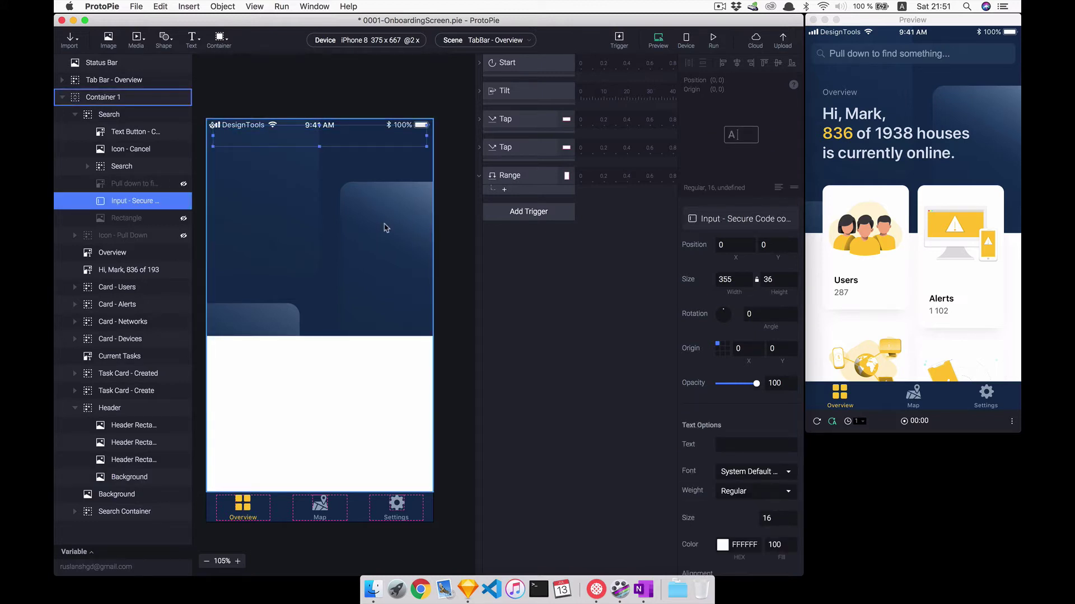
{"action": "left_click", "coordinate": [524, 191]}
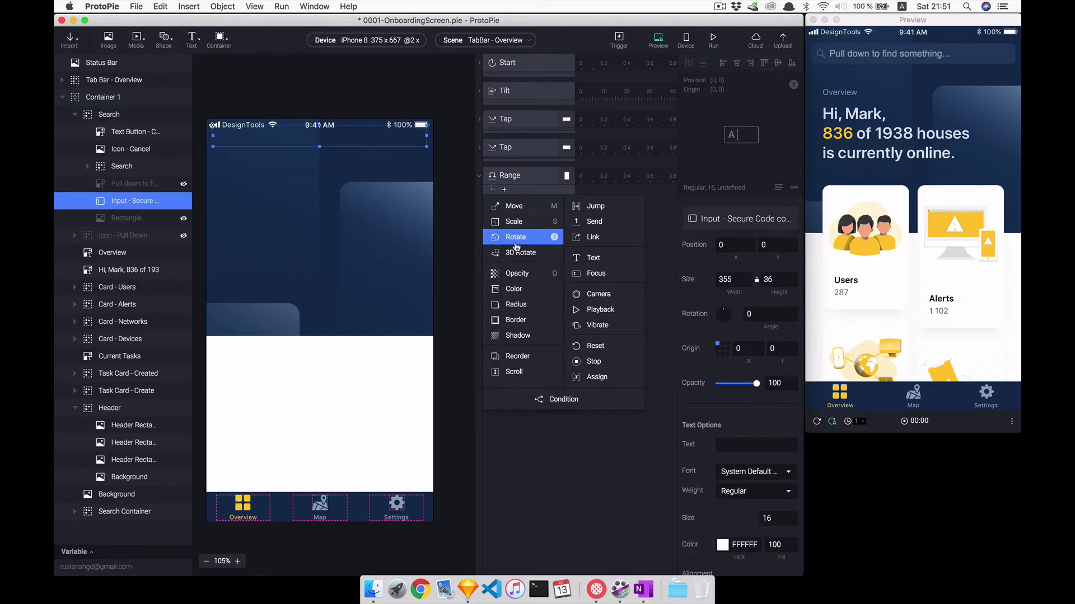
{"action": "left_click", "coordinate": [521, 222]}
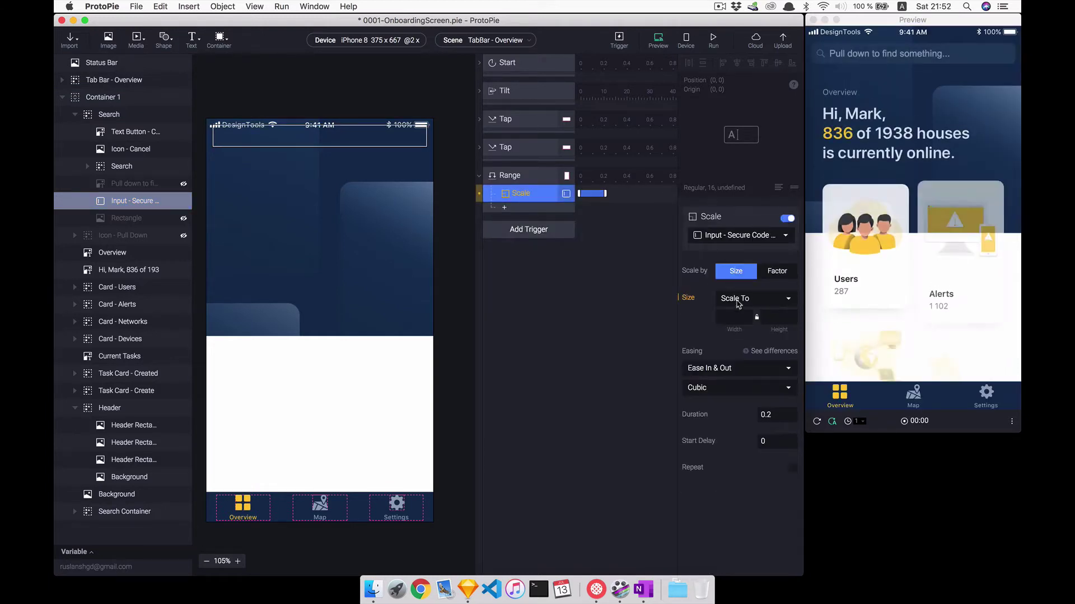
Set the scale to width 295, duration 0.56 s and a 0.16 s start delay
{"action": "left_click", "coordinate": [732, 318]}
{"action": "type", "text": "5"}
{"action": "key", "text": "Return"}
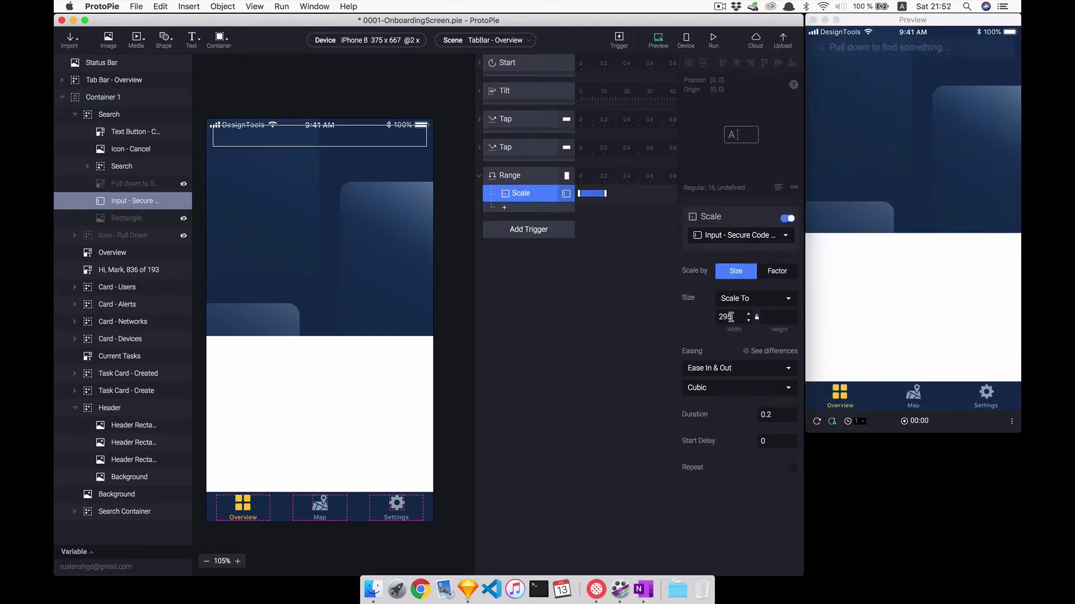
{"action": "left_click", "coordinate": [780, 417]}
{"action": "type", "text": "6"}
{"action": "key", "text": "Return"}
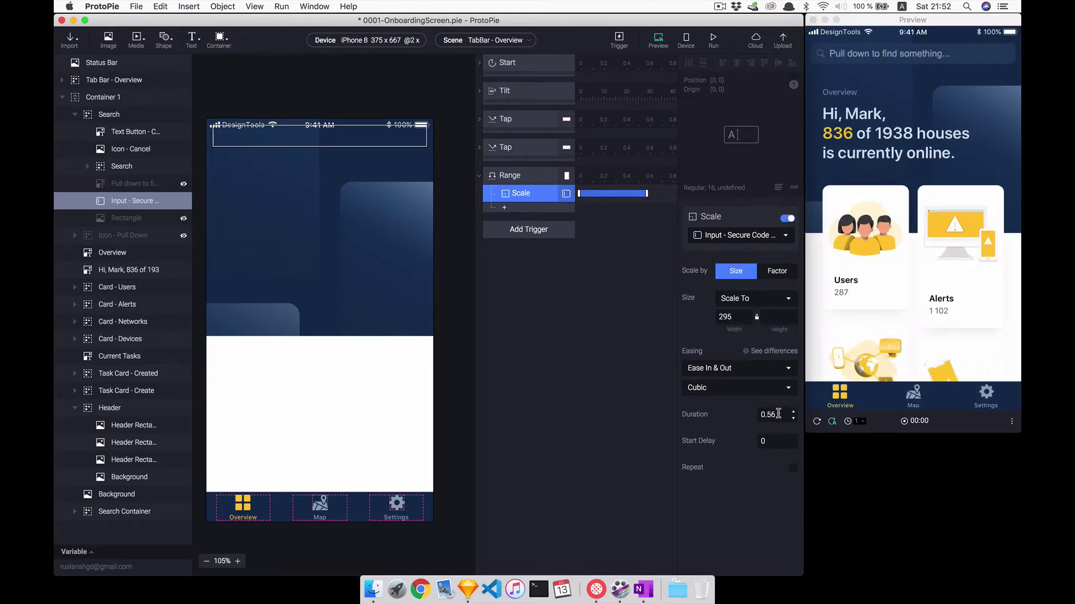
{"action": "left_click", "coordinate": [783, 441]}
{"action": "type", "text": ".16"}
{"action": "key", "text": "Return"}
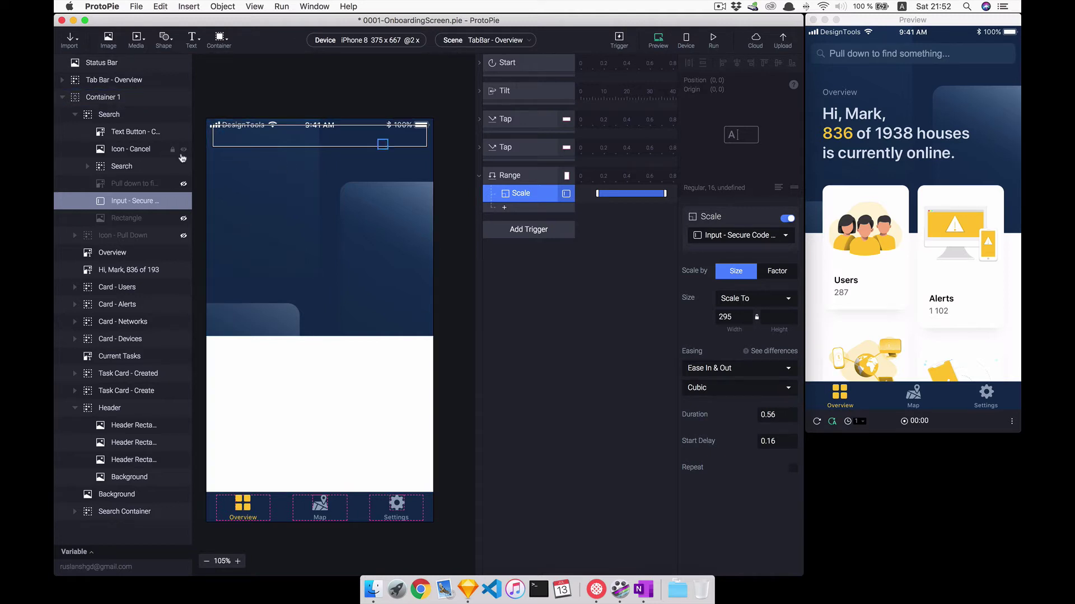
Add an Opacity response for Icon - Cancel, plus Move and Opacity responses for Text Button - Cancel
{"action": "left_click", "coordinate": [136, 150]}
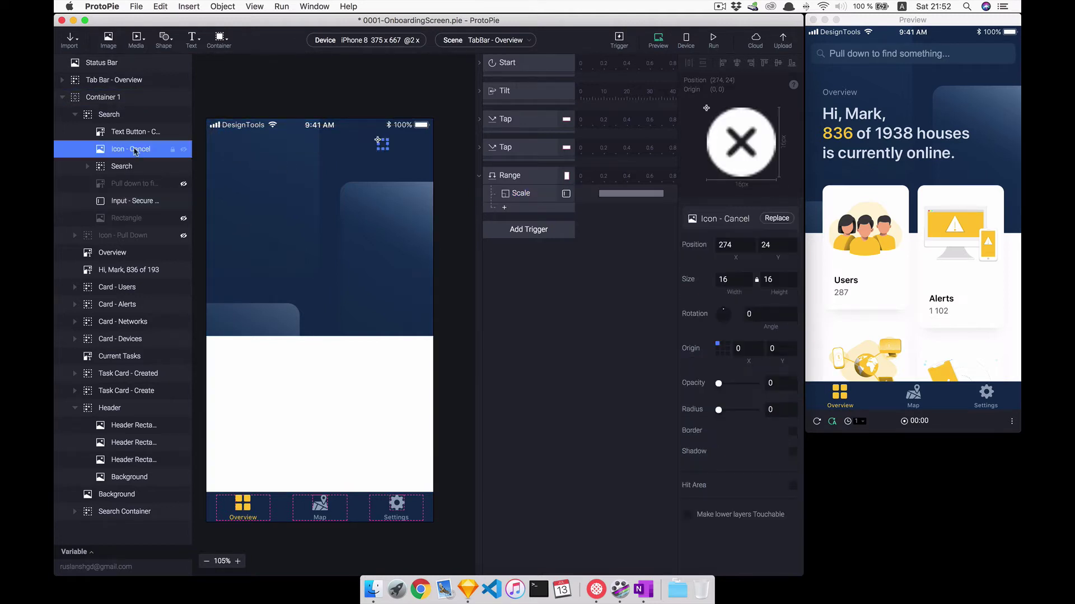
{"action": "left_click", "coordinate": [142, 136], "text": "shift"}
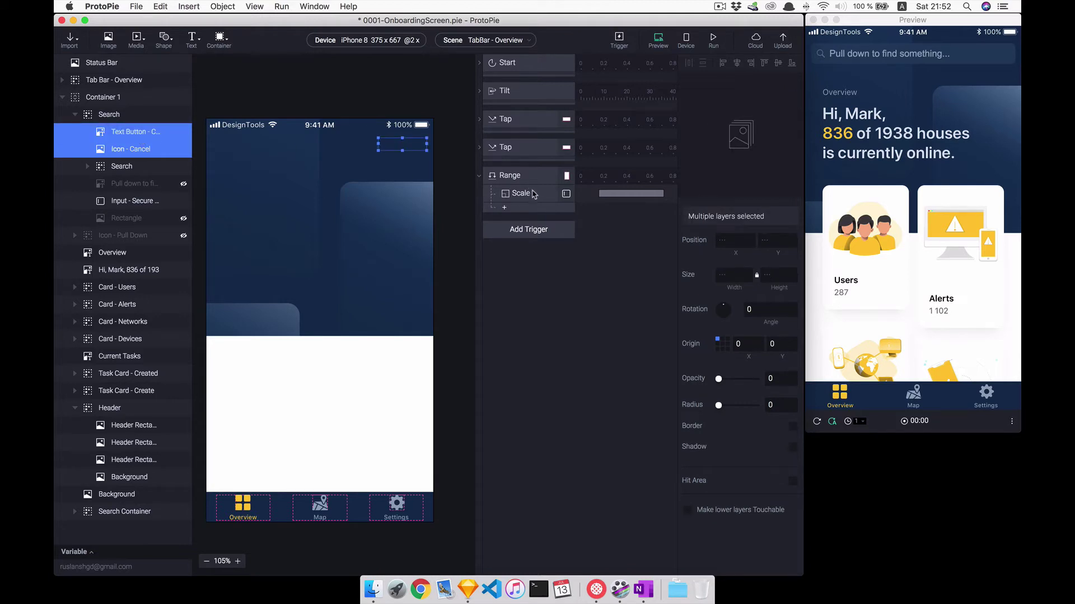
{"action": "left_click", "coordinate": [144, 149]}
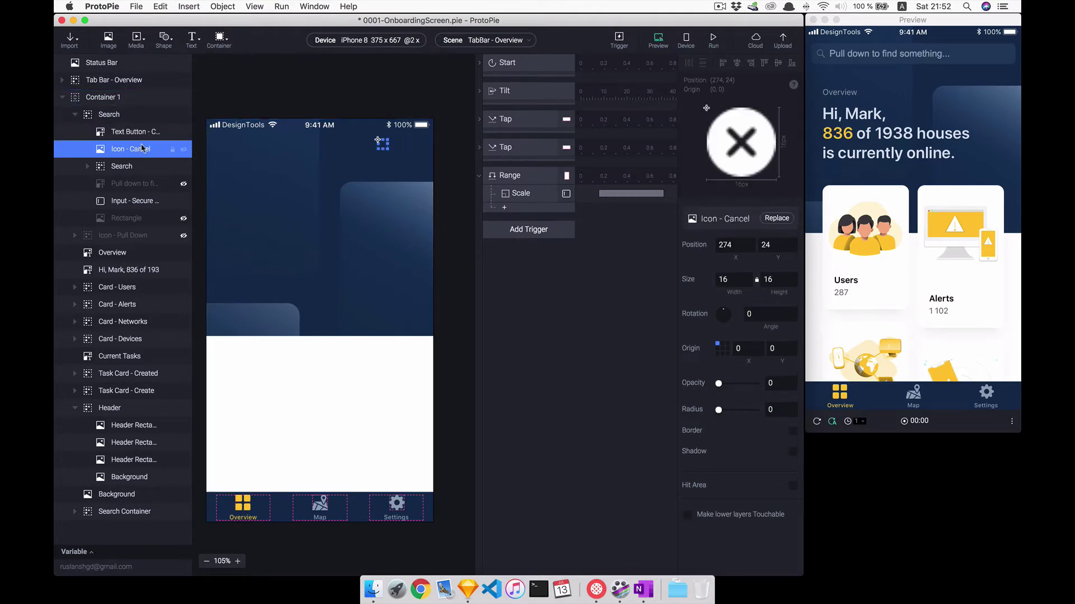
{"action": "left_click", "coordinate": [504, 210]}
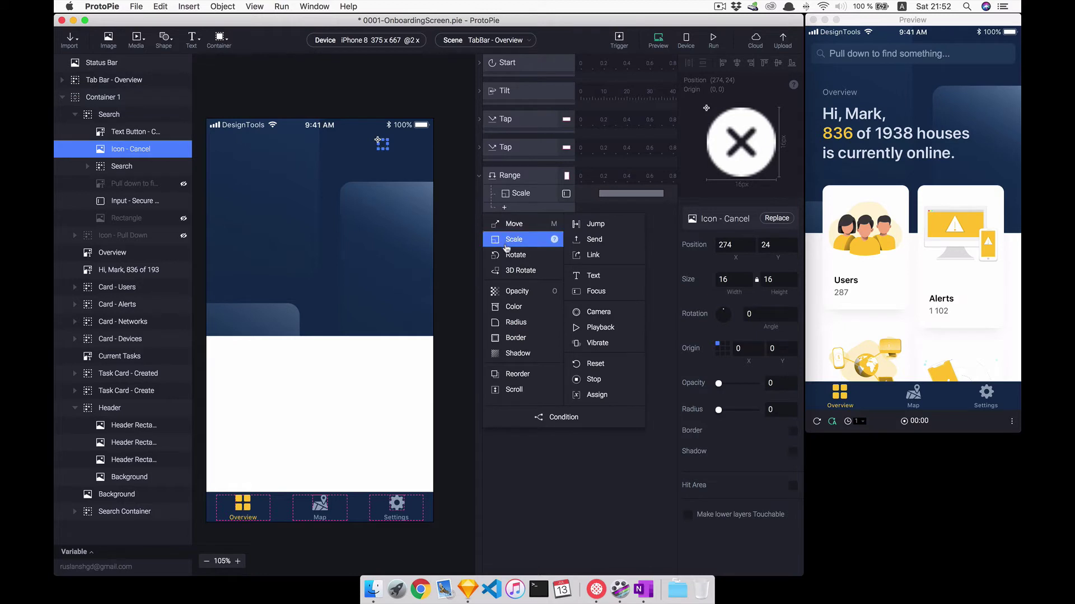
{"action": "left_click", "coordinate": [521, 288]}
{"action": "left_click", "coordinate": [411, 144]}
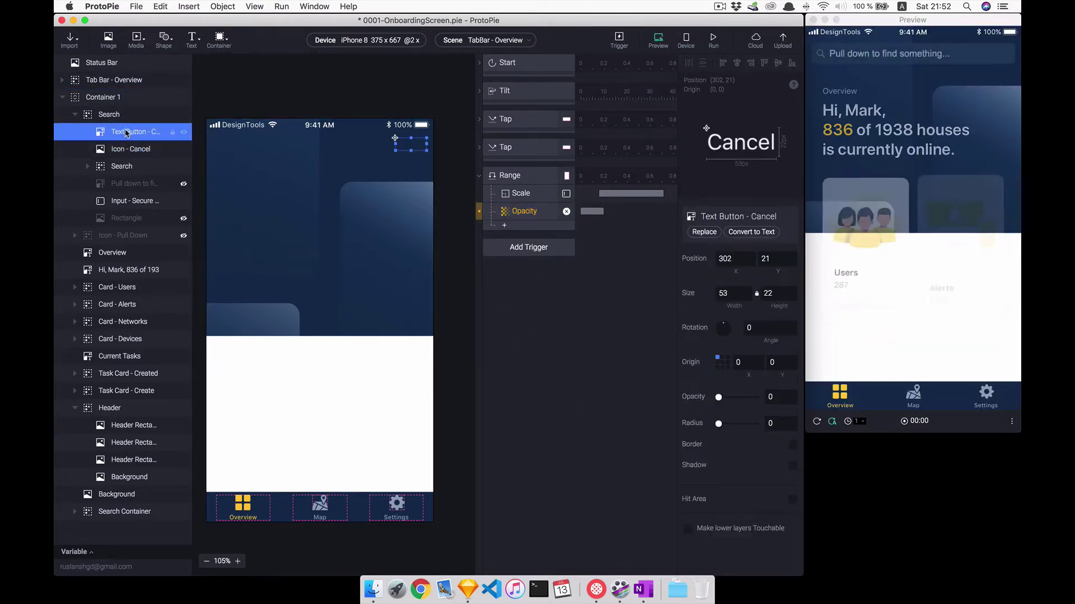
{"action": "left_click", "coordinate": [510, 227]}
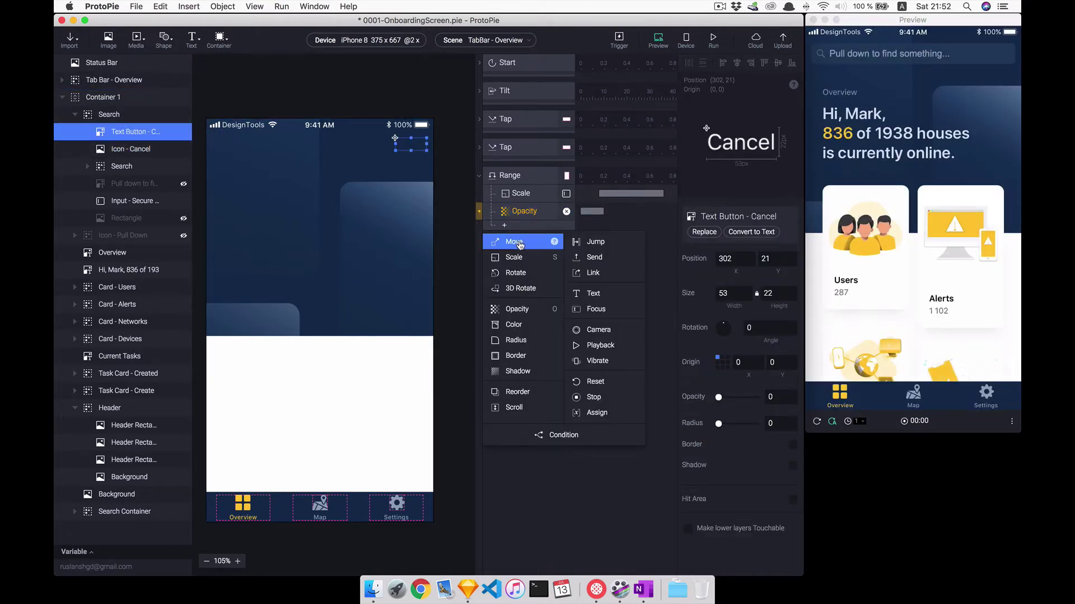
{"action": "left_click", "coordinate": [513, 242]}
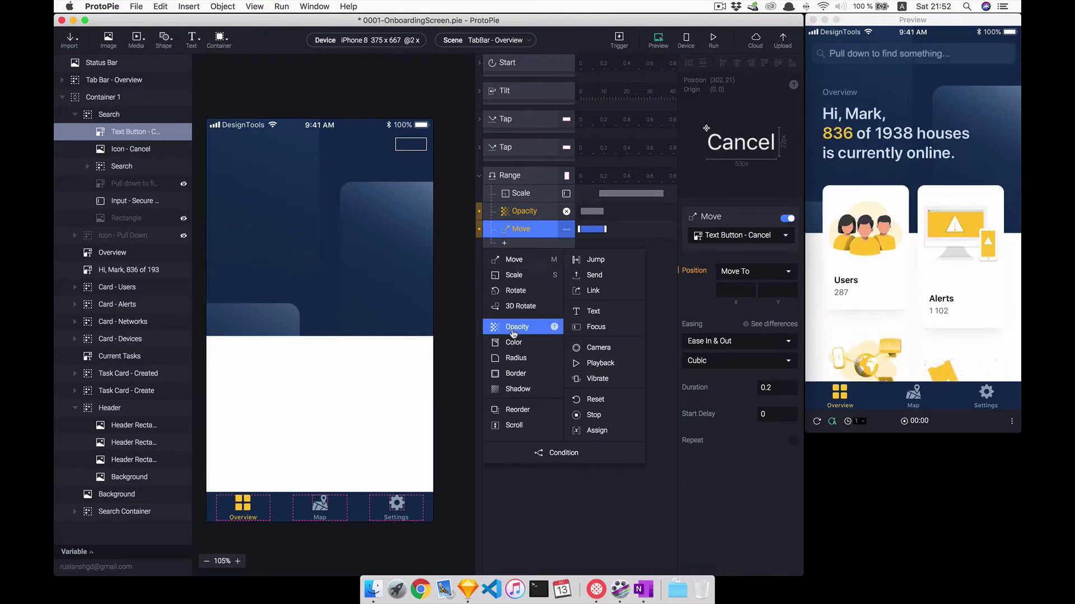
{"action": "left_click", "coordinate": [512, 328]}
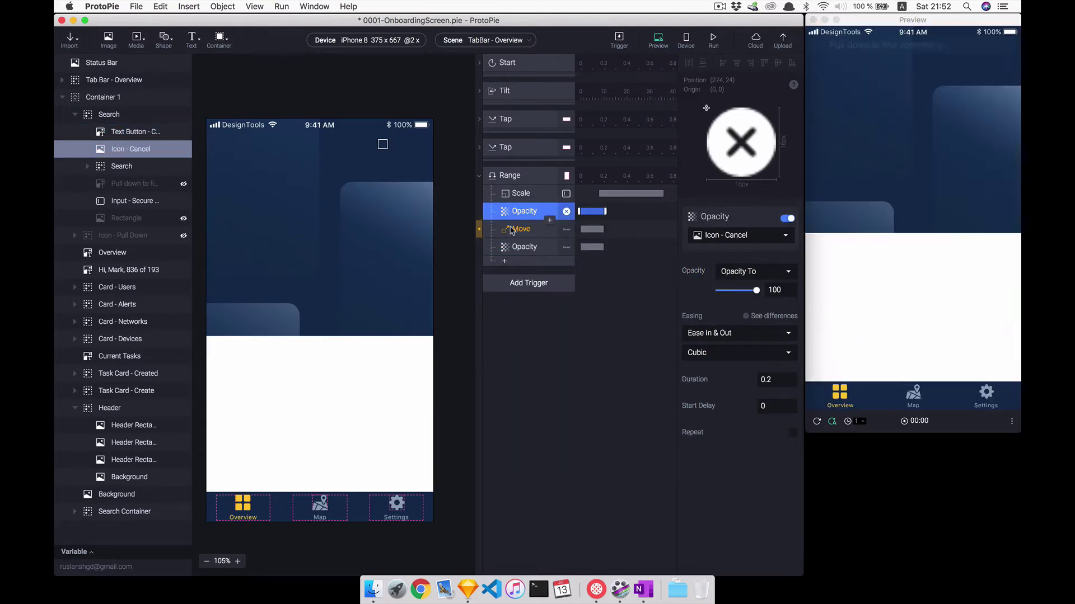
Set the Cancel text's Move target to X 302 and place the text at X 322
{"action": "left_click", "coordinate": [521, 229]}
{"action": "left_click", "coordinate": [141, 133]}
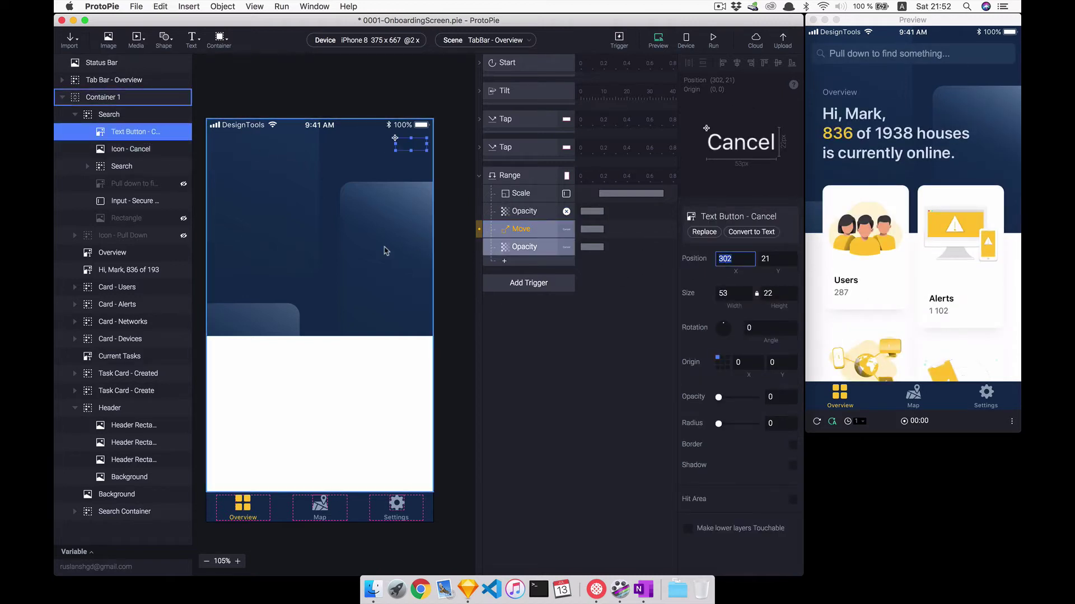
{"action": "left_click", "coordinate": [515, 232]}
{"action": "type", "text": "302"}
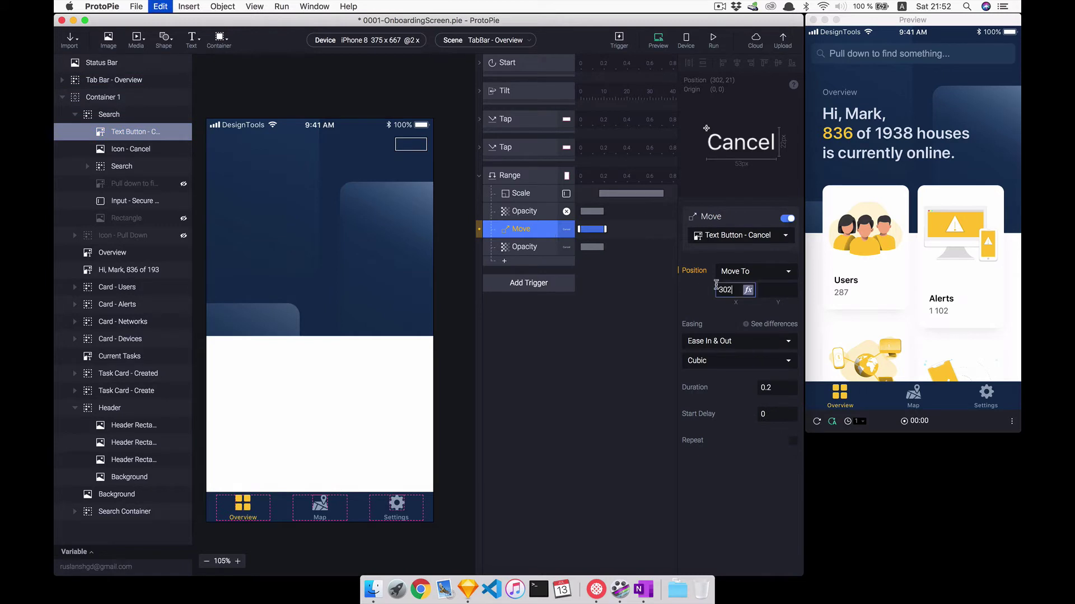
{"action": "left_click", "coordinate": [515, 232]}
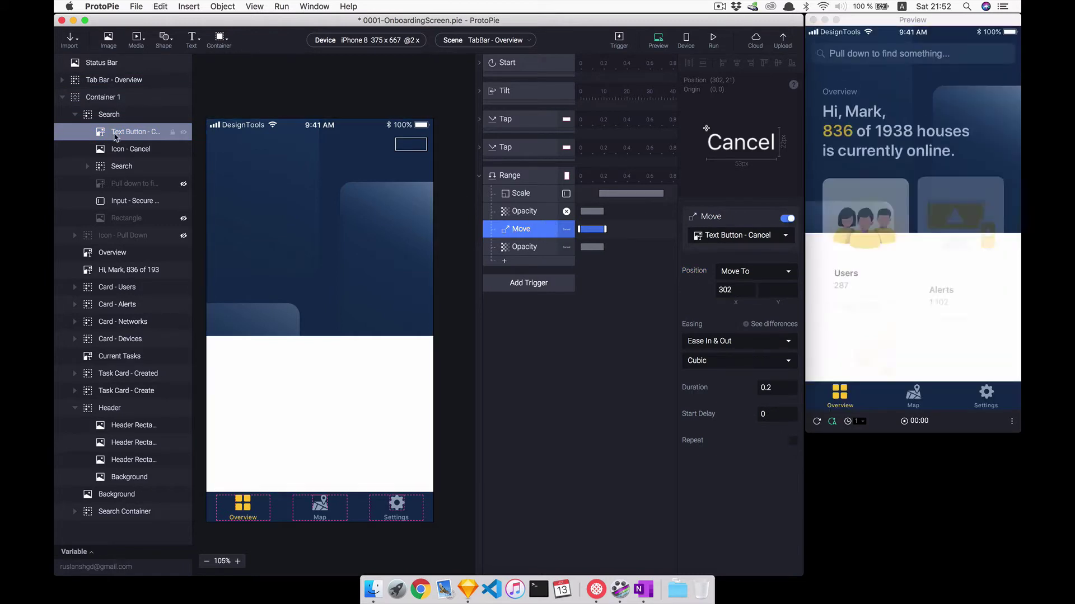
{"action": "left_click", "coordinate": [410, 144]}
{"action": "left_click", "coordinate": [422, 144]}
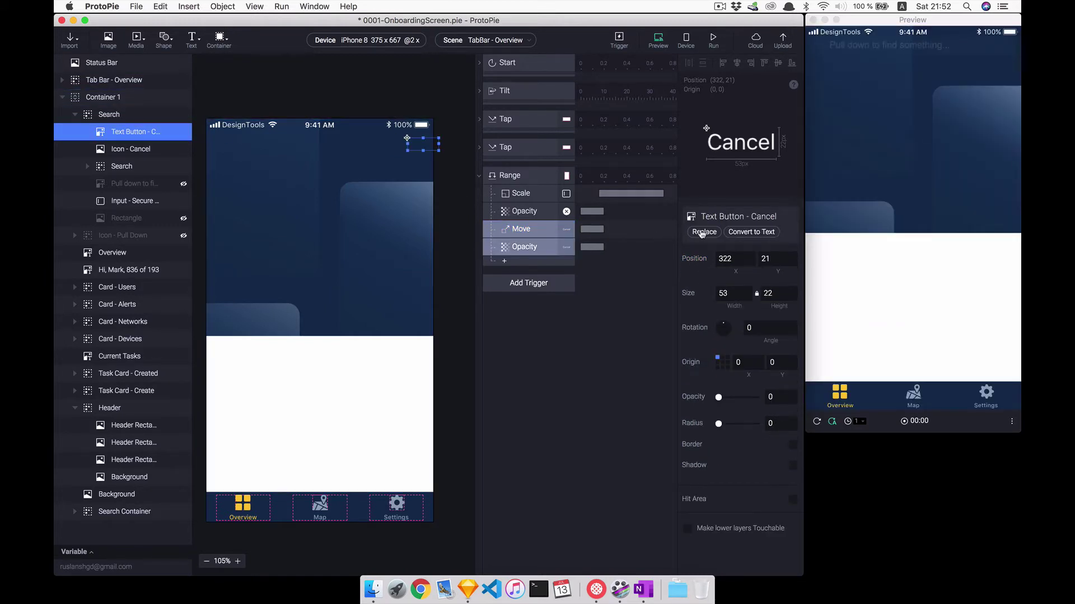
Give all three Cancel responses a 0.56 s duration and test the pull-down in preview
{"action": "left_click", "coordinate": [513, 220]}
{"action": "left_click", "coordinate": [517, 247], "text": "shift"}
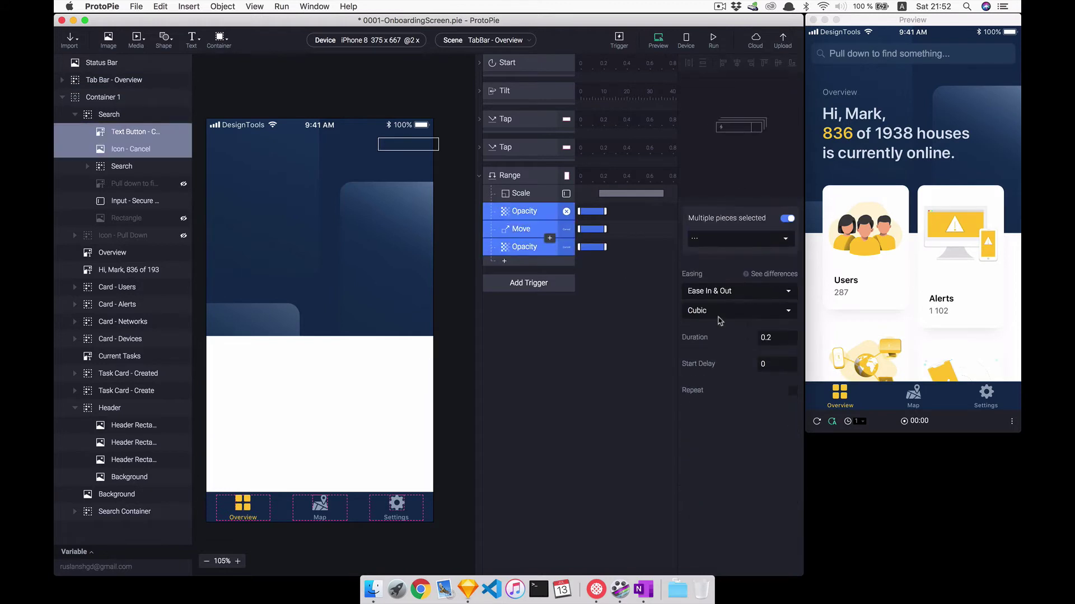
{"action": "left_click", "coordinate": [761, 364]}
{"action": "left_click", "coordinate": [773, 337]}
{"action": "type", "text": "0.56"}
{"action": "key", "text": "Return"}
{"action": "left_click_drag", "start_coordinate": [918, 128], "coordinate": [920, 173]}
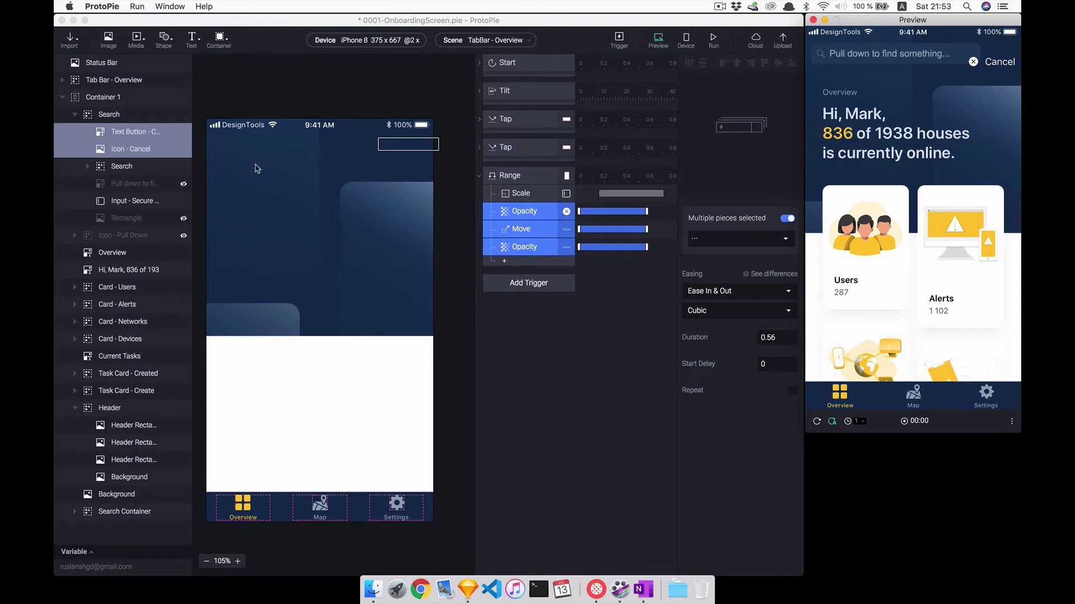
{"action": "left_click", "coordinate": [131, 139]}
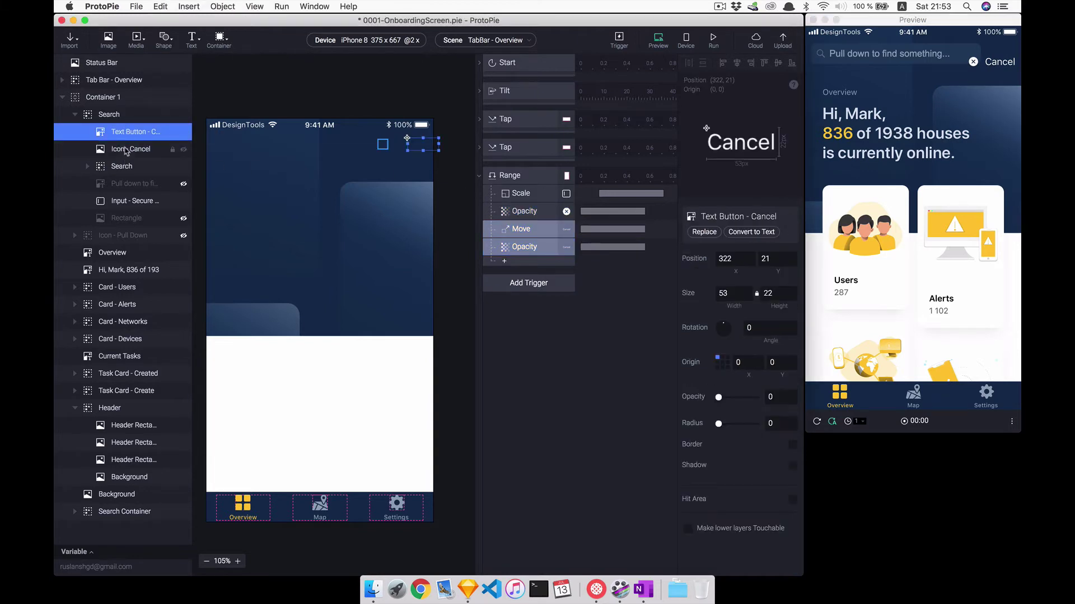
Top-align the Cancel text, Cancel icon and search input, then reload the preview
{"action": "left_click", "coordinate": [128, 149], "text": "shift"}
{"action": "left_click", "coordinate": [131, 202], "text": "super"}
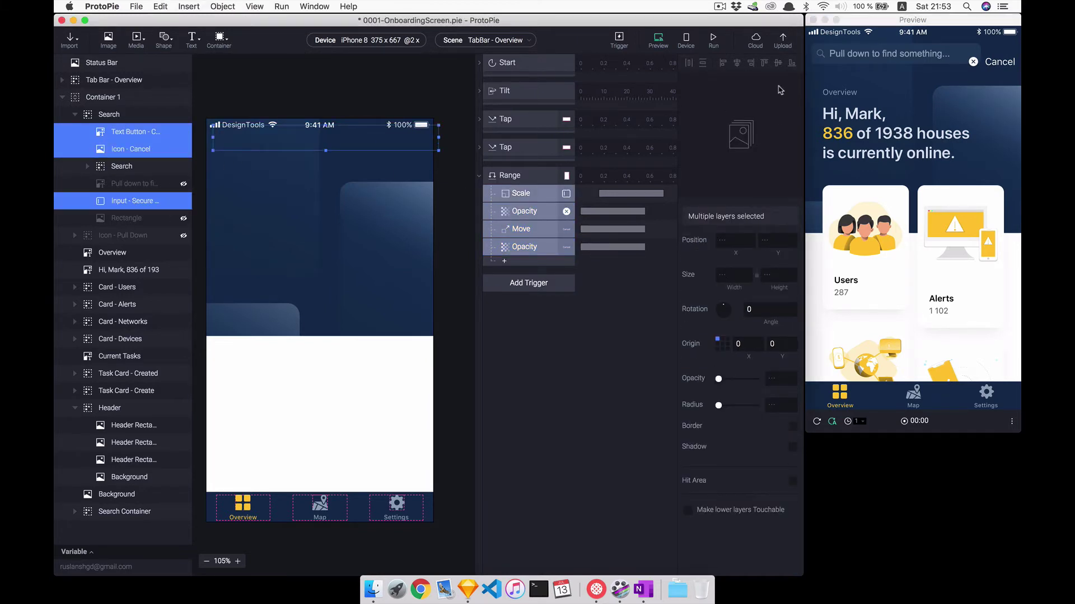
{"action": "left_click", "coordinate": [764, 64]}
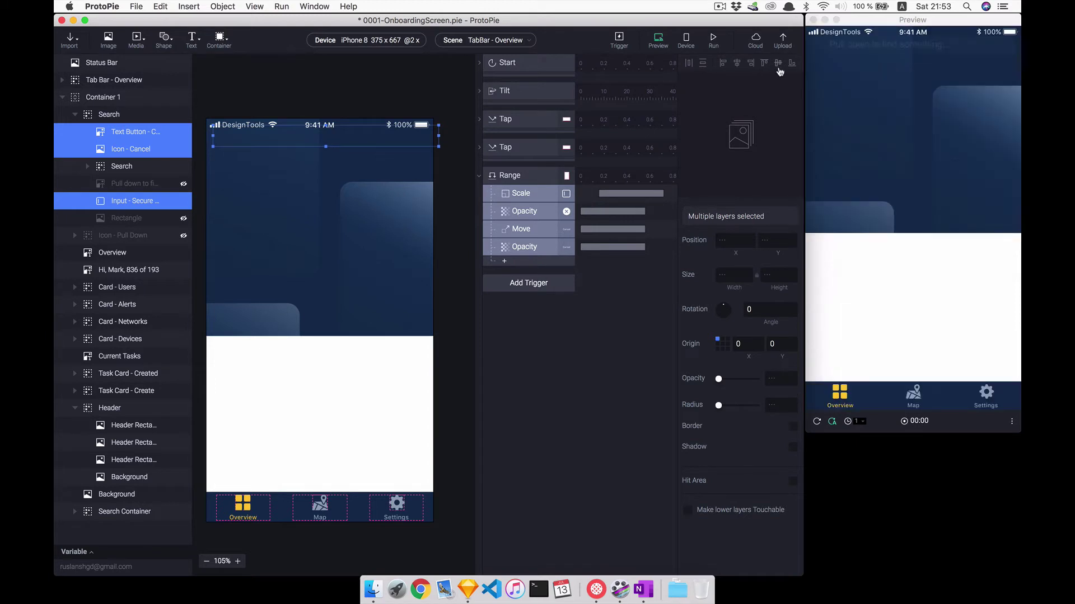
{"action": "left_click", "coordinate": [610, 333]}
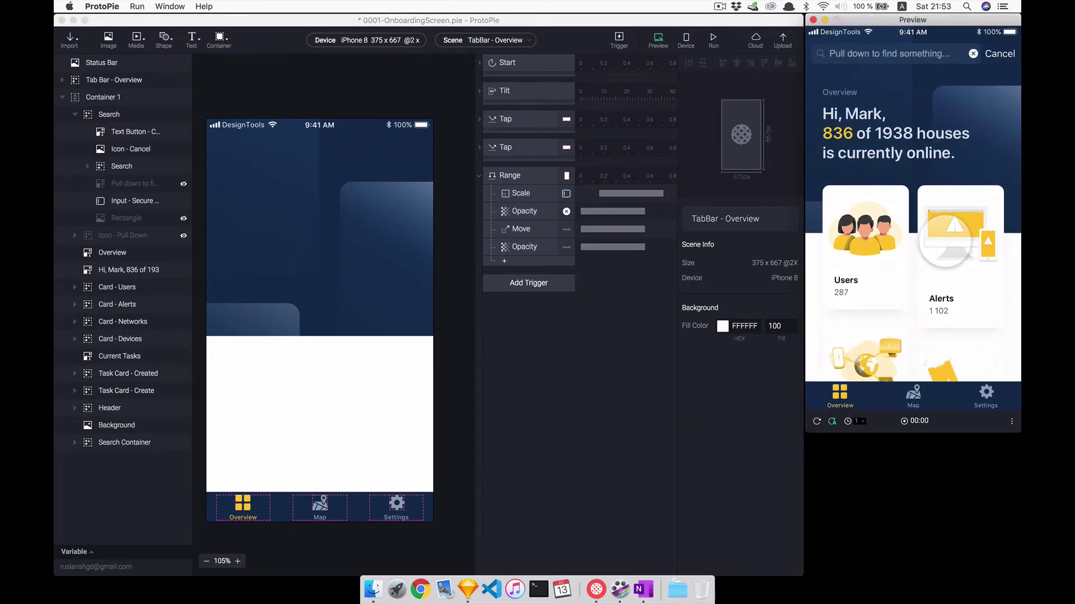
{"action": "key", "text": "super+r"}
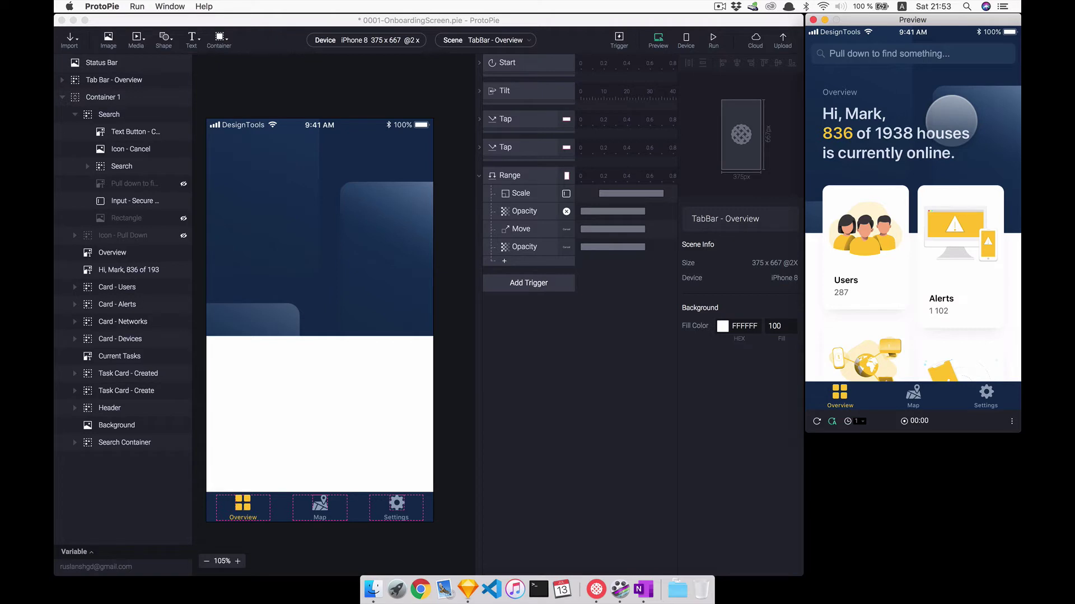
Set the Search Container's Rectangle 4 backdrop to 0 opacity
{"action": "left_click", "coordinate": [84, 114]}
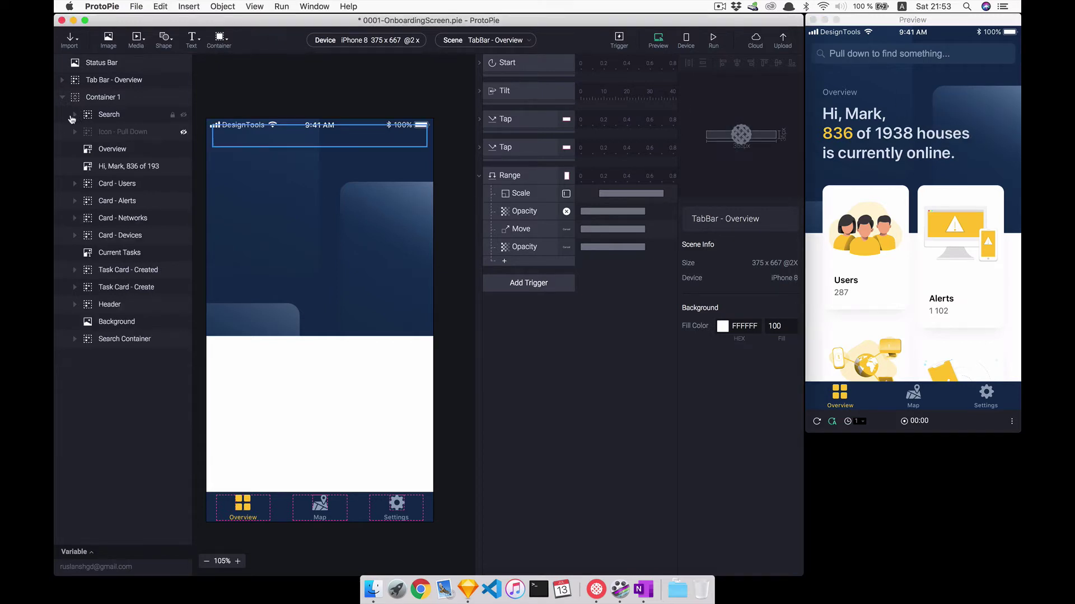
{"action": "left_click", "coordinate": [75, 115]}
{"action": "mouse_move", "coordinate": [124, 338]}
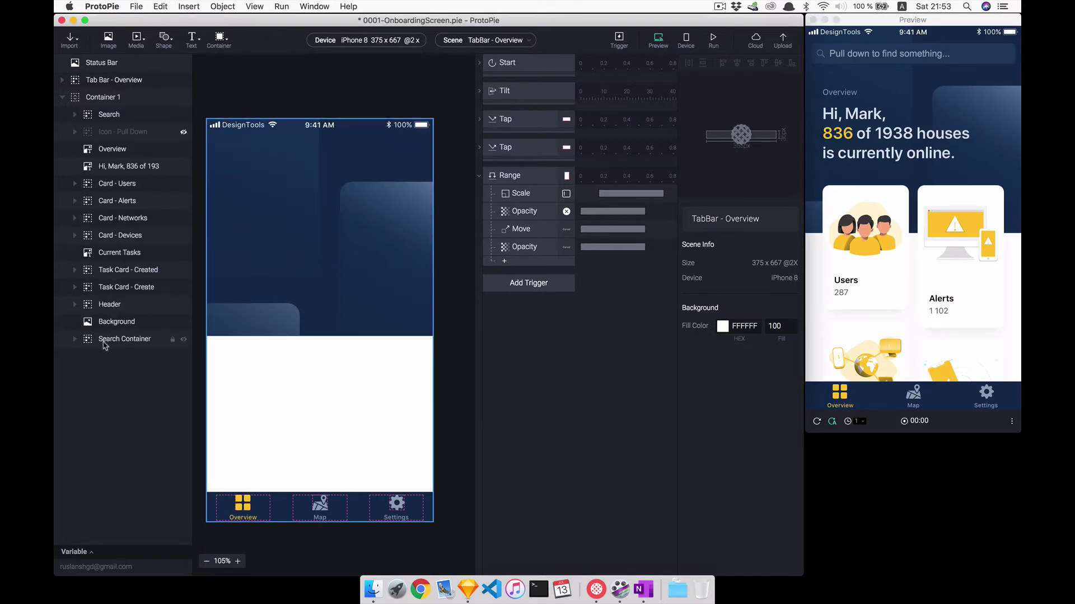
{"action": "left_click", "coordinate": [104, 346]}
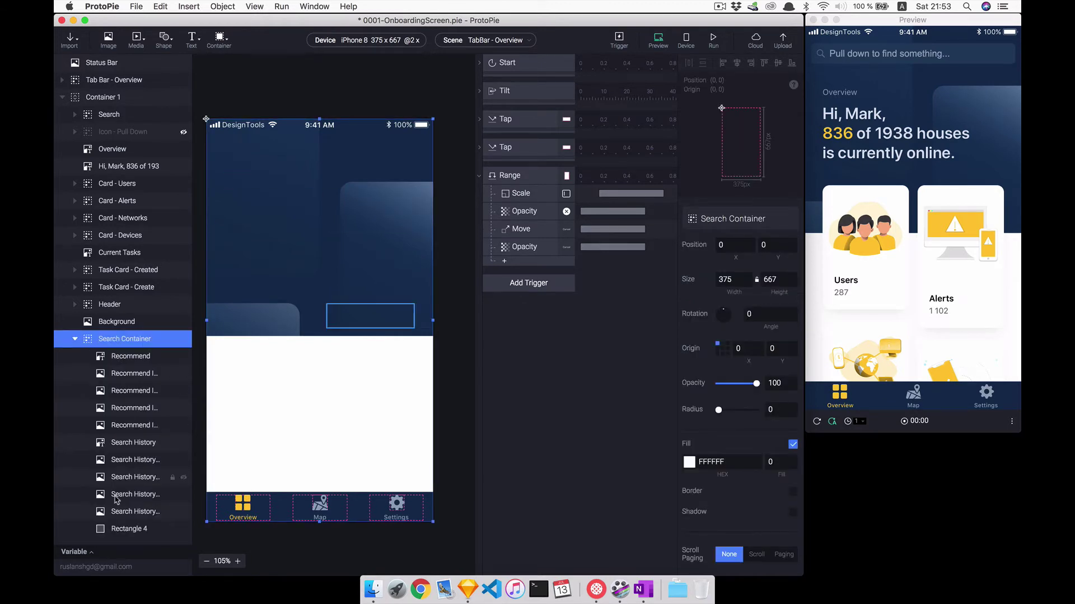
{"action": "left_click", "coordinate": [115, 529]}
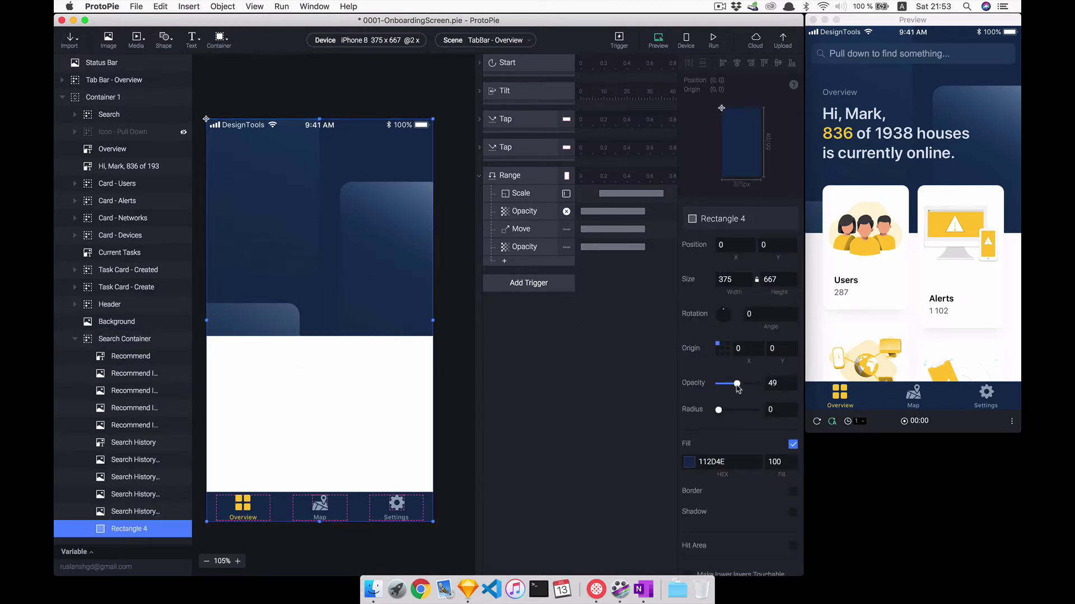
{"action": "left_click_drag", "start_coordinate": [756, 384], "coordinate": [718, 383]}
Add an Opacity response fading Rectangle 4 to 100 over 0.56 s
{"action": "left_click", "coordinate": [503, 261]}
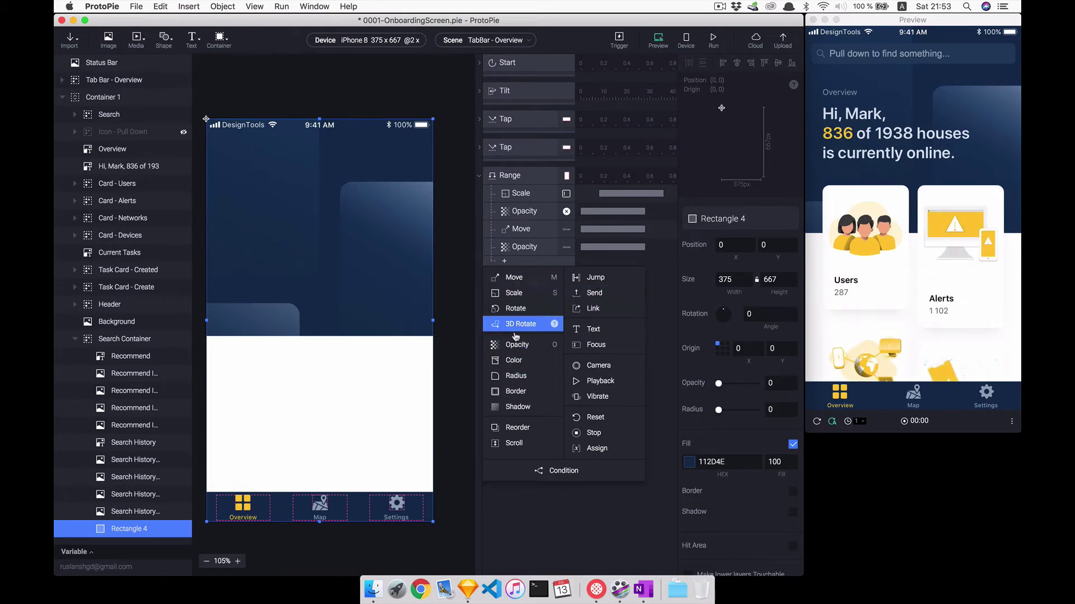
{"action": "left_click", "coordinate": [516, 345]}
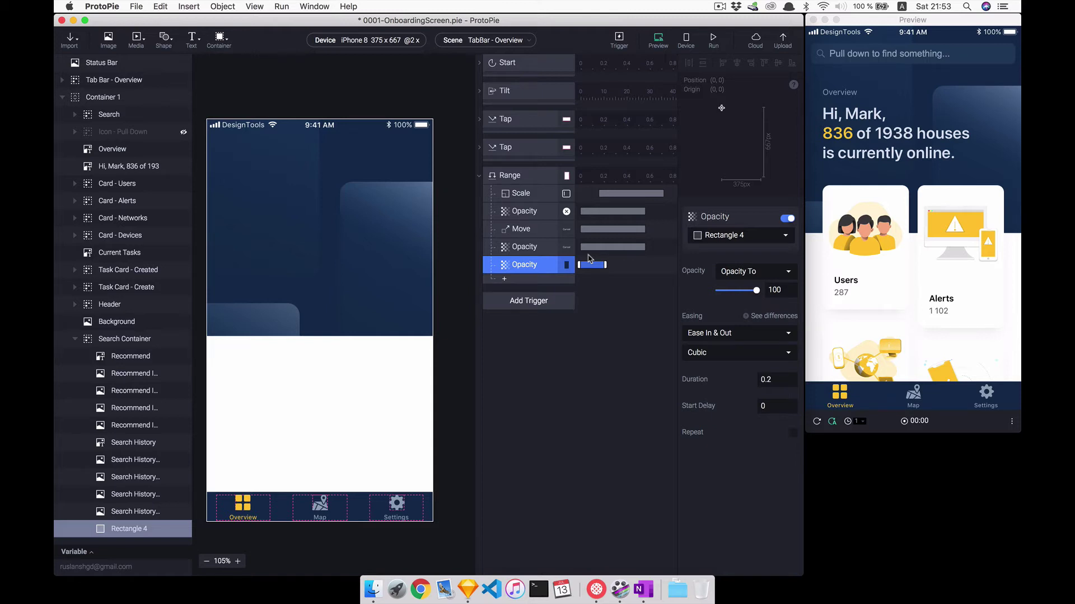
{"action": "left_click", "coordinate": [773, 376]}
{"action": "type", "text": "56"}
{"action": "key", "text": "Return"}
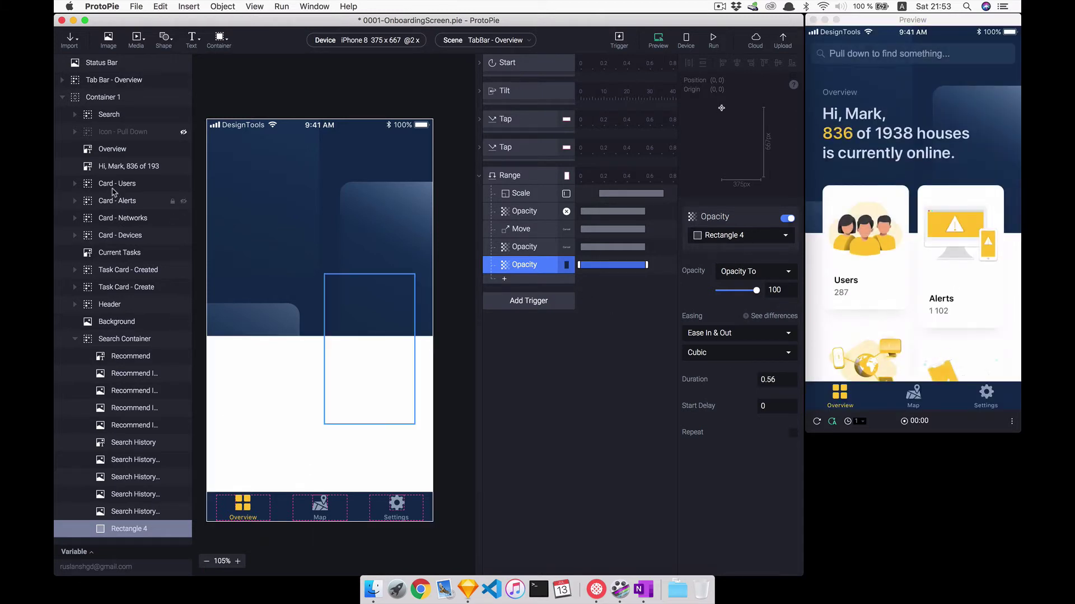
Add a Focus In response for the search input with a 0.3 s start delay
{"action": "left_click", "coordinate": [75, 114]}
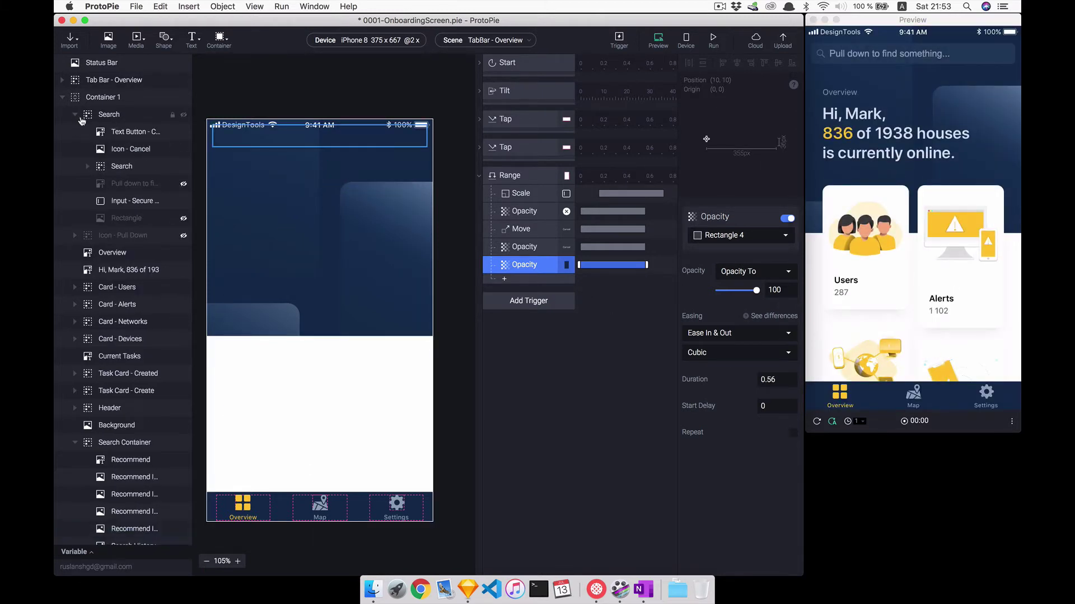
{"action": "left_click", "coordinate": [131, 200]}
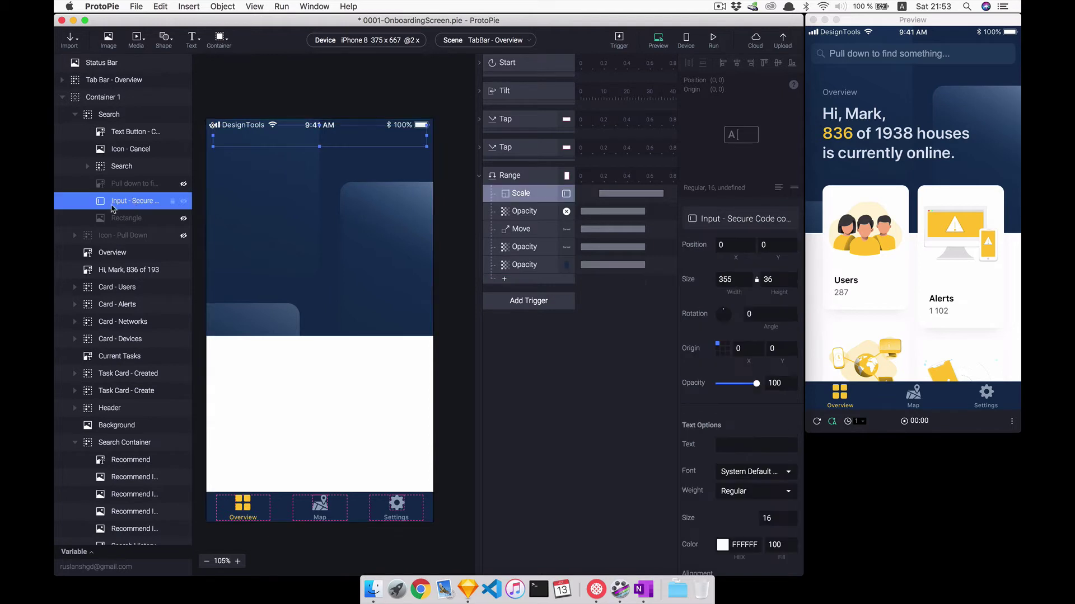
{"action": "left_click", "coordinate": [513, 282]}
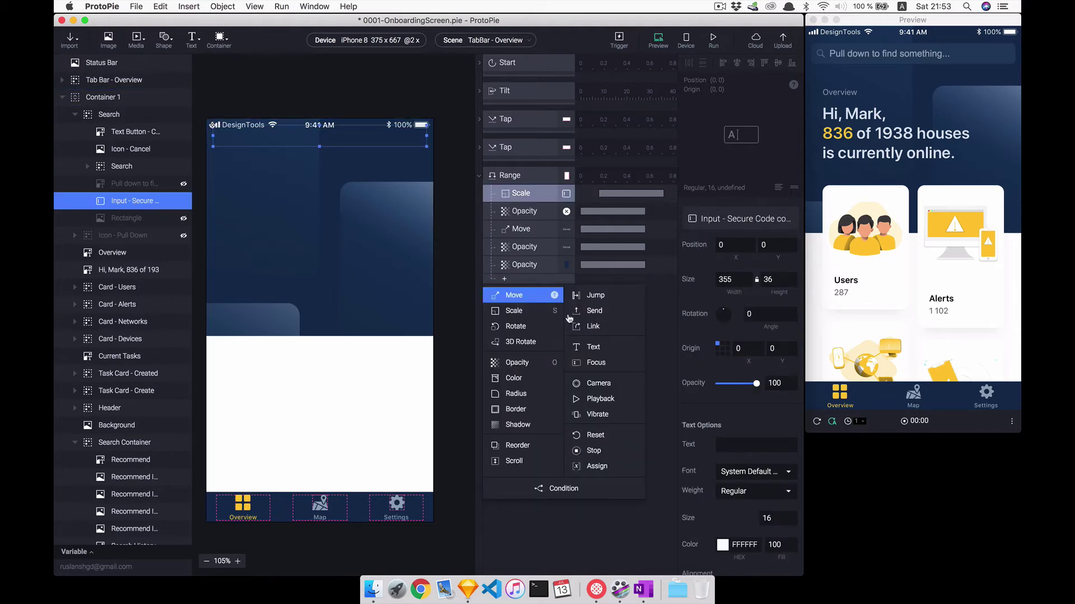
{"action": "left_click", "coordinate": [597, 364]}
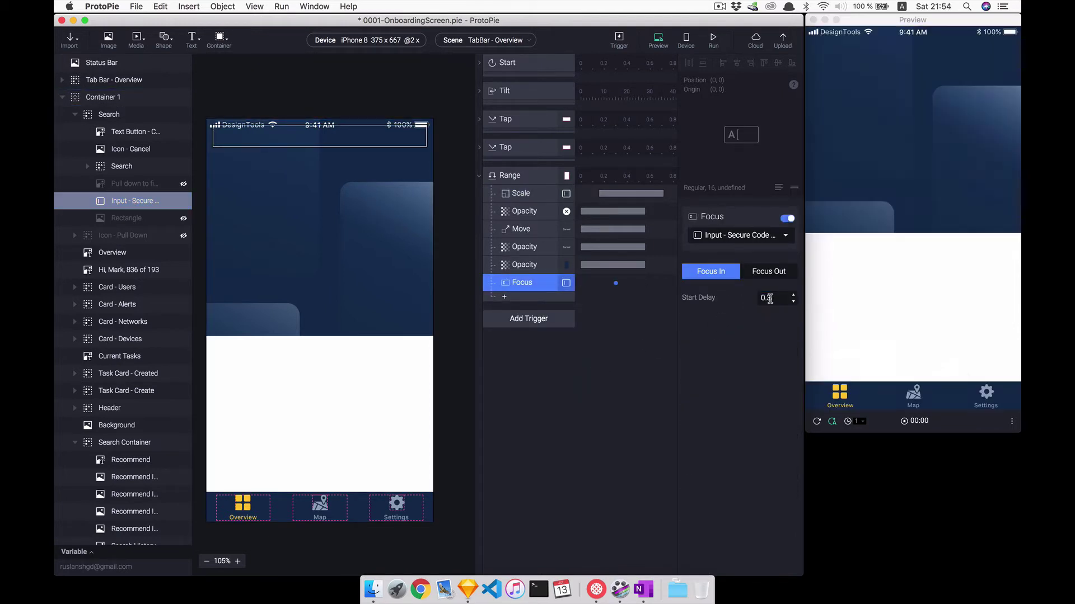
{"action": "left_click", "coordinate": [716, 271]}
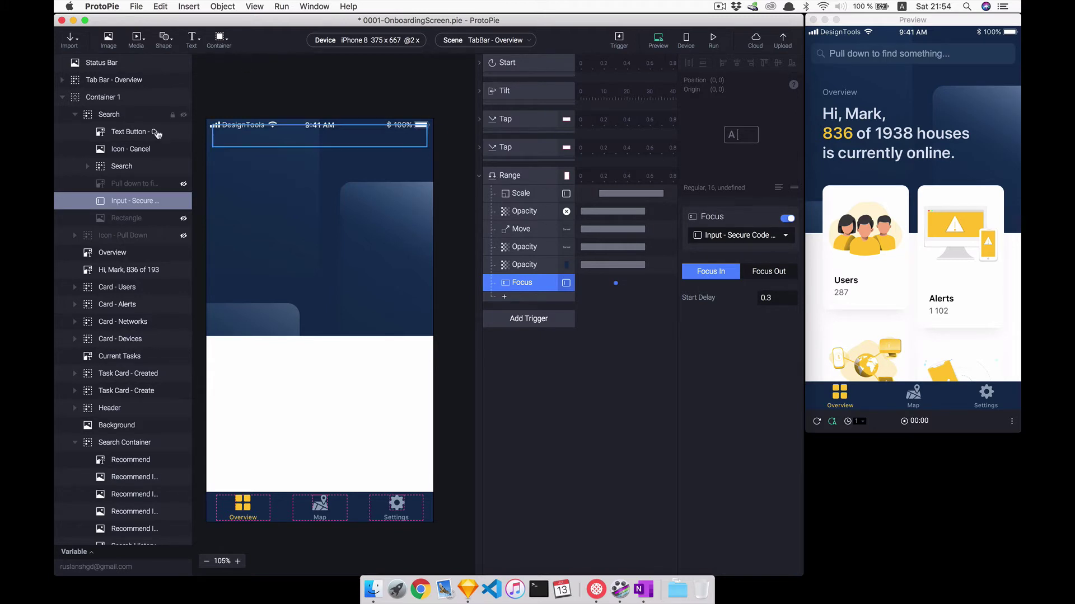
{"action": "left_click", "coordinate": [132, 118]}
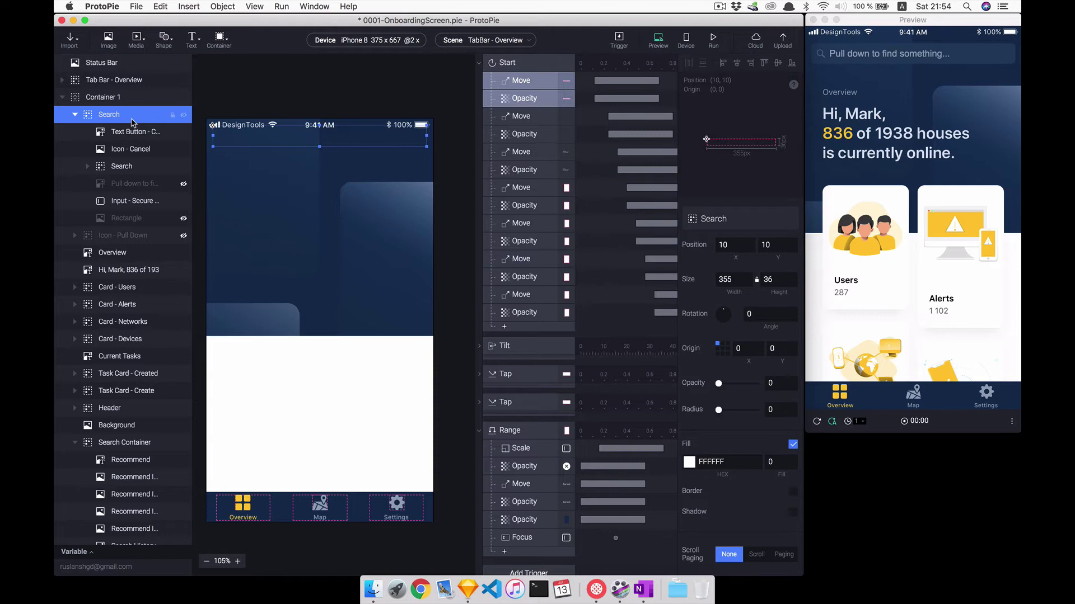
{"action": "left_click", "coordinate": [75, 117]}
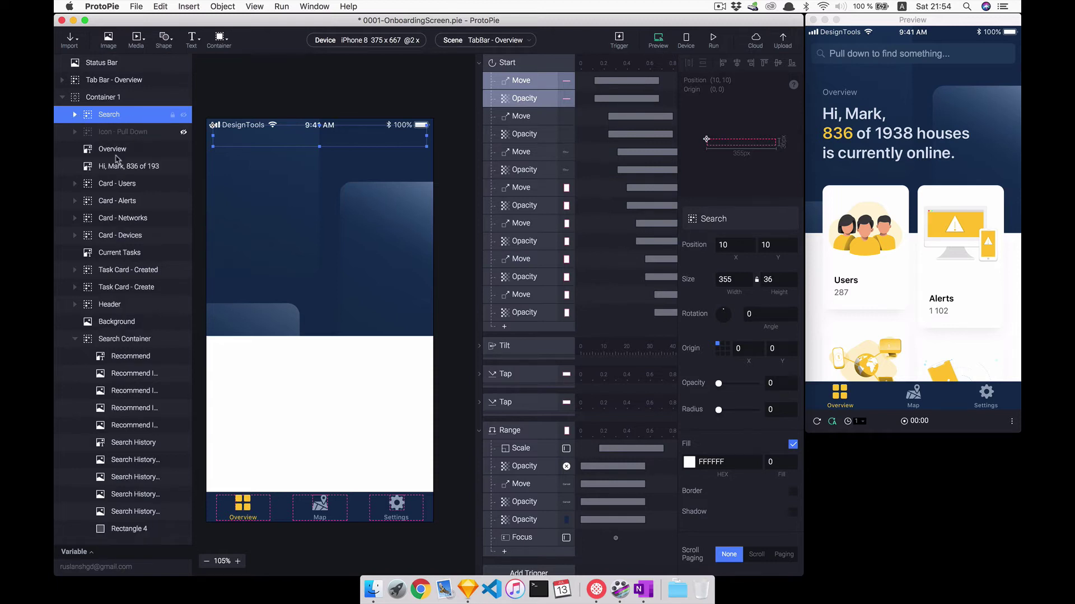
{"action": "left_click", "coordinate": [83, 343]}
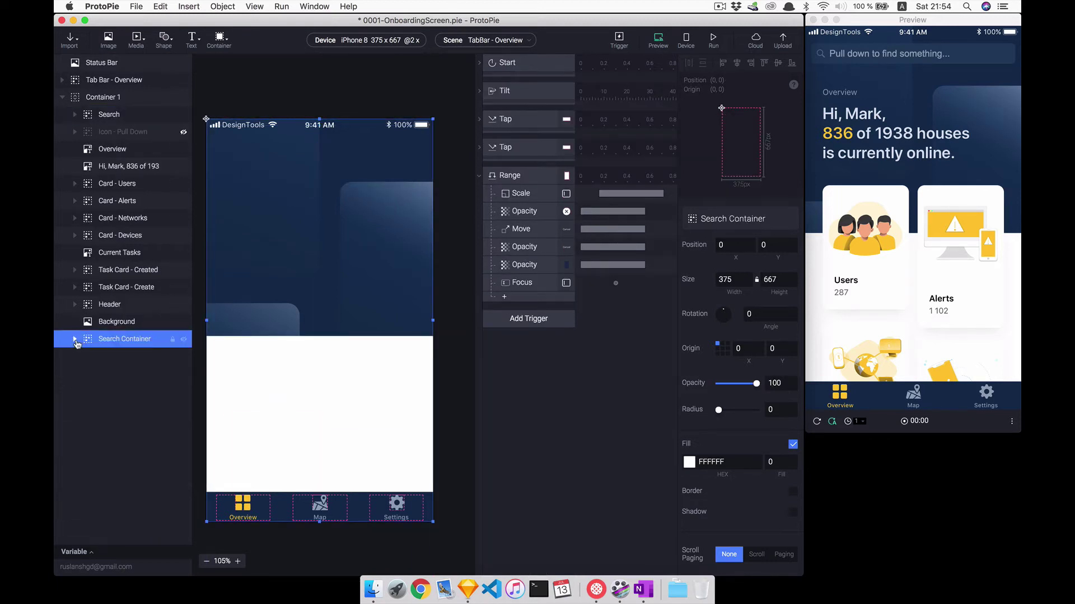
Add Reorder responses for Search Container and Search under the Range trigger
{"action": "left_click", "coordinate": [513, 299]}
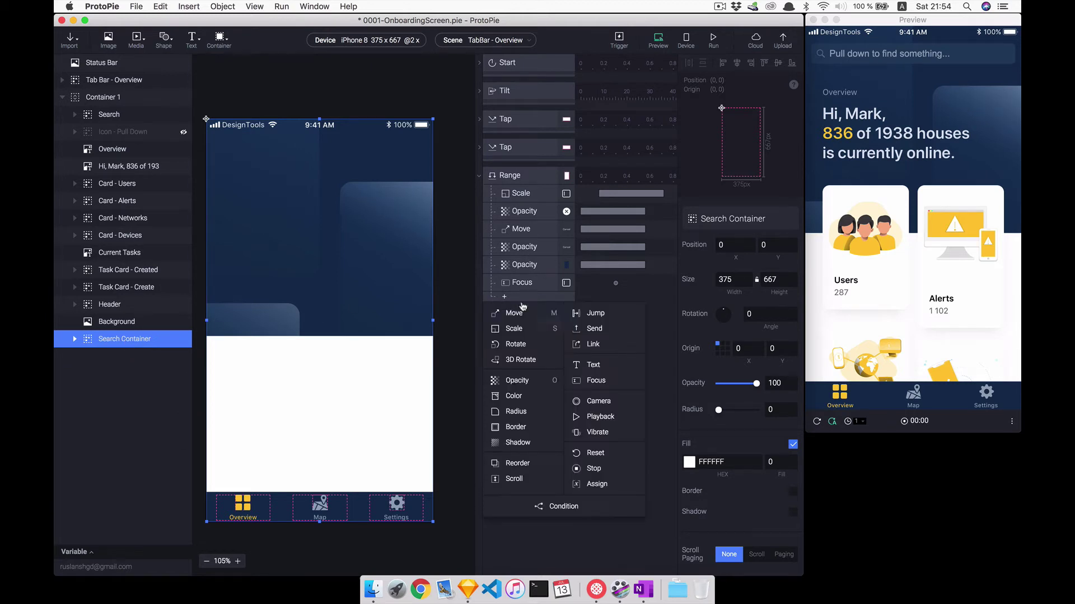
{"action": "left_click", "coordinate": [546, 463]}
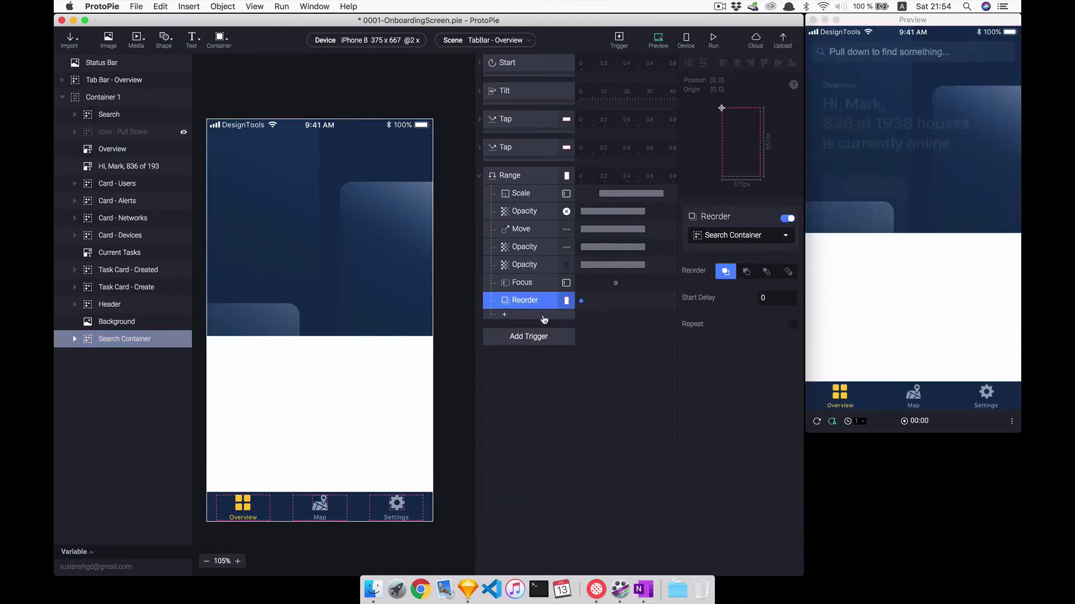
{"action": "left_click", "coordinate": [91, 115]}
{"action": "scroll", "coordinate": [515, 421], "scroll_direction": "down", "scroll_amount": 5}
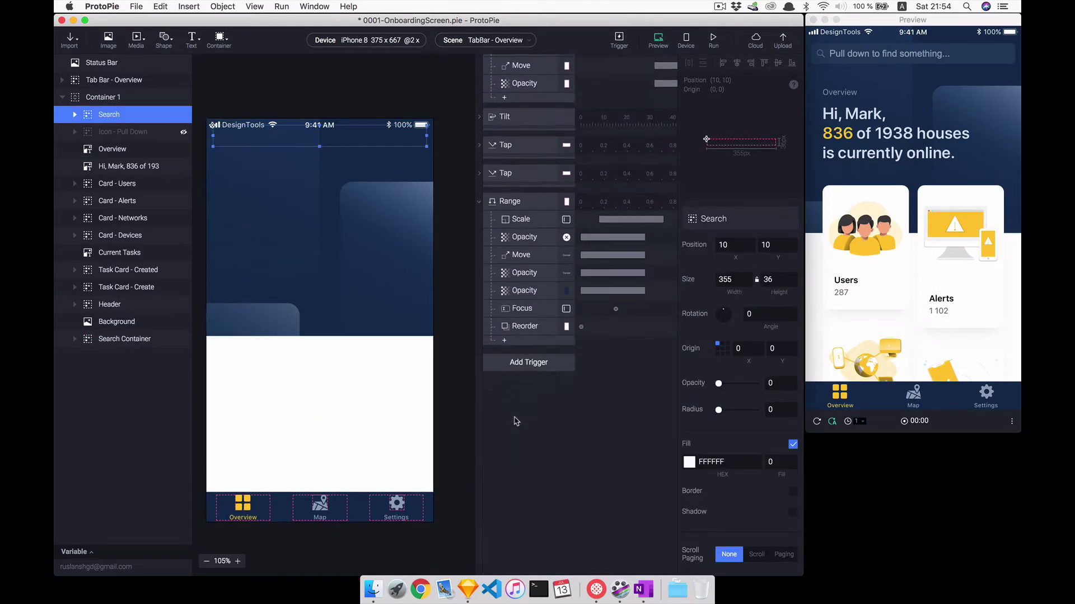
{"action": "left_click", "coordinate": [512, 341]}
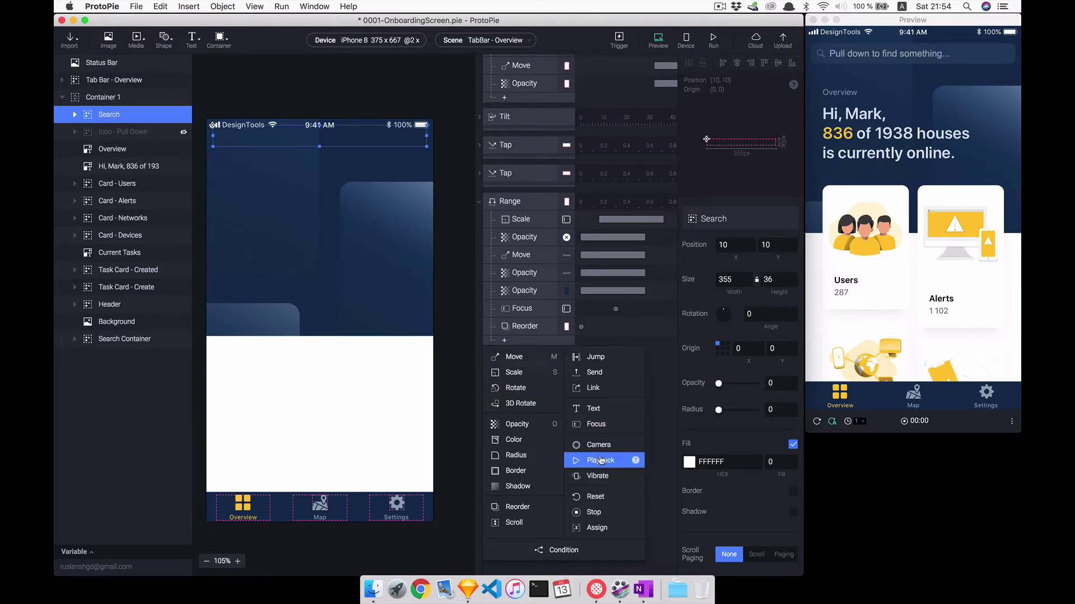
{"action": "left_click", "coordinate": [518, 507]}
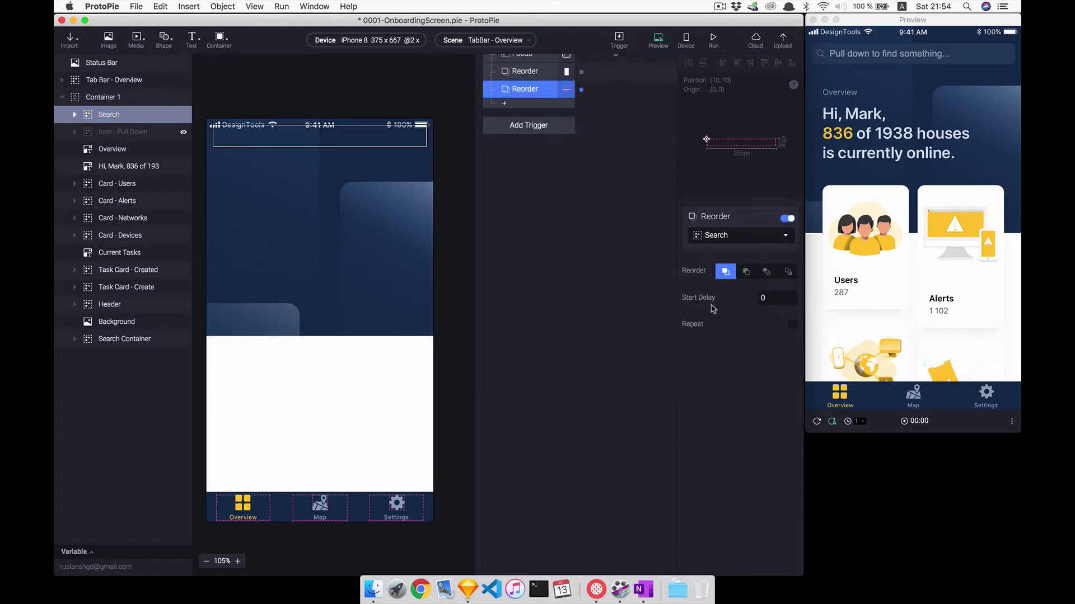
Set both Reorder modes to bring the search overlay forward, then tap search in preview
{"action": "left_click", "coordinate": [532, 71]}
{"action": "left_click", "coordinate": [746, 272]}
{"action": "scroll", "coordinate": [528, 168], "scroll_direction": "up", "scroll_amount": 3}
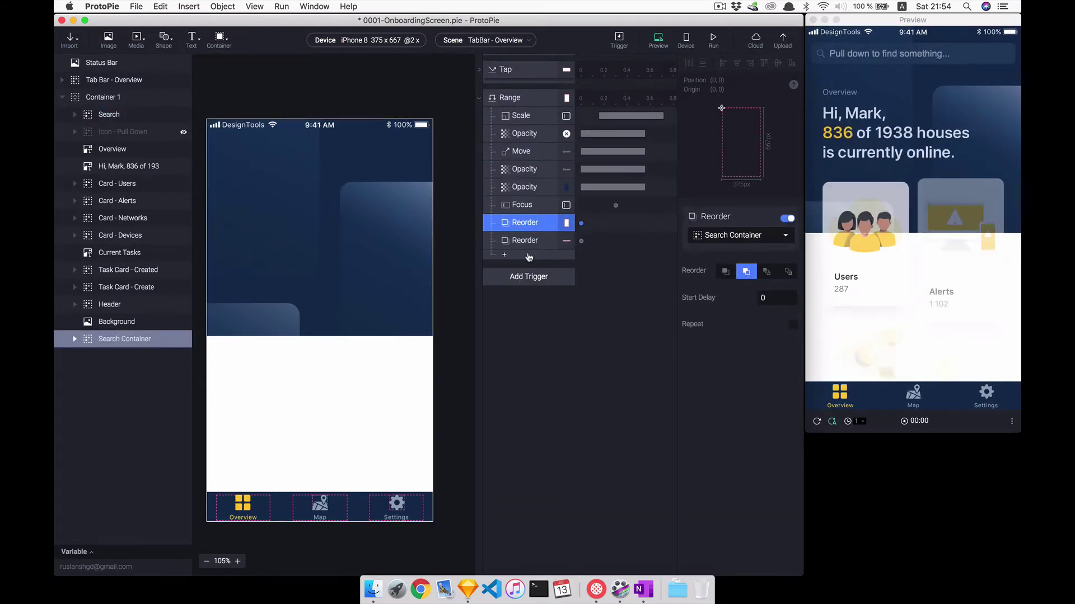
{"action": "left_click", "coordinate": [528, 240]}
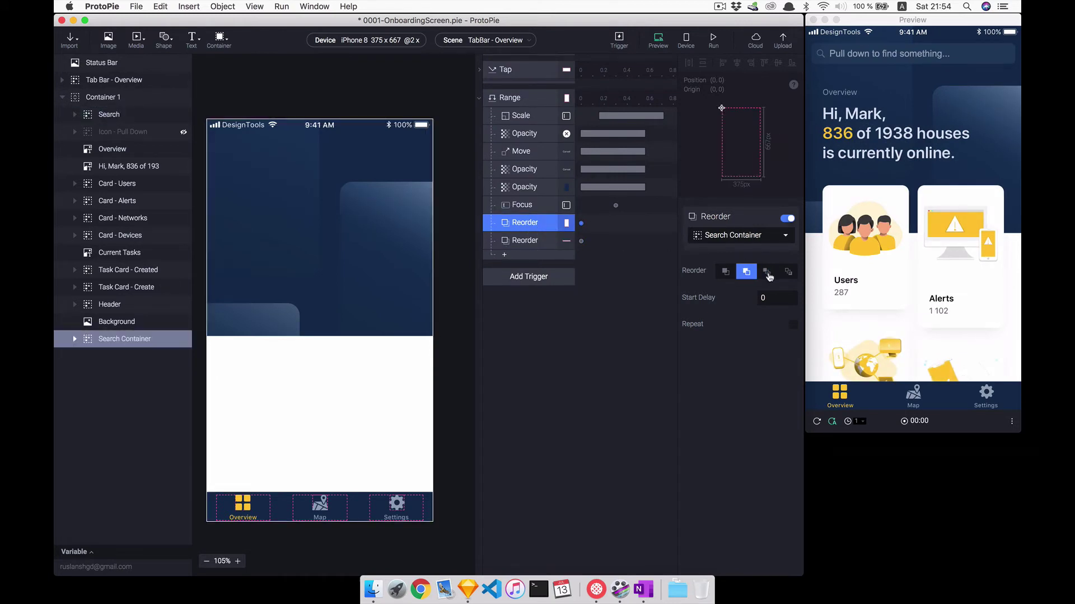
{"action": "left_click", "coordinate": [766, 271]}
{"action": "key", "text": "Down"}
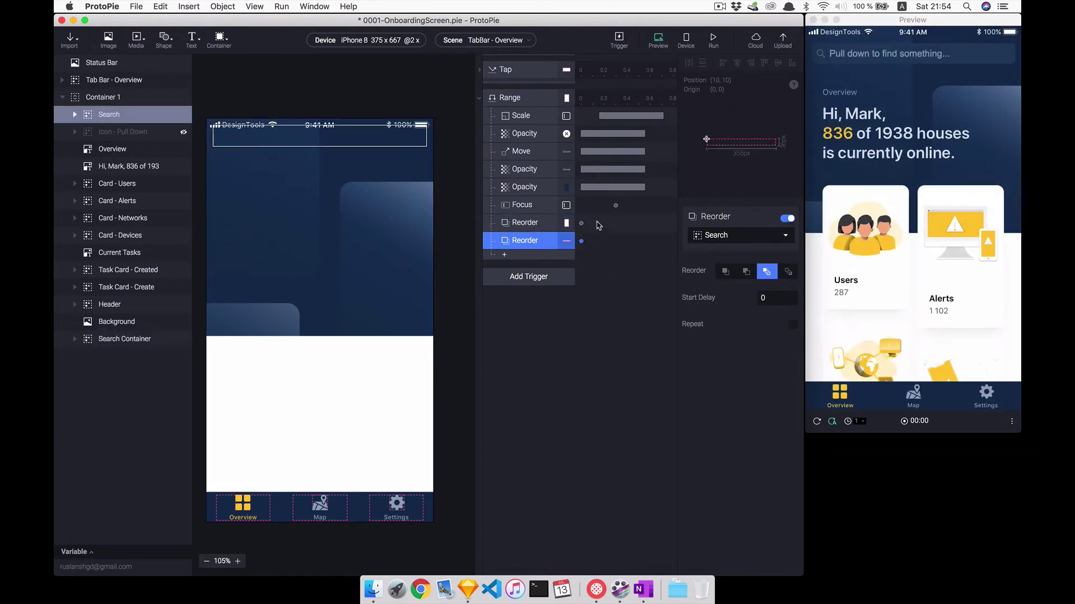
{"action": "left_click", "coordinate": [895, 391]}
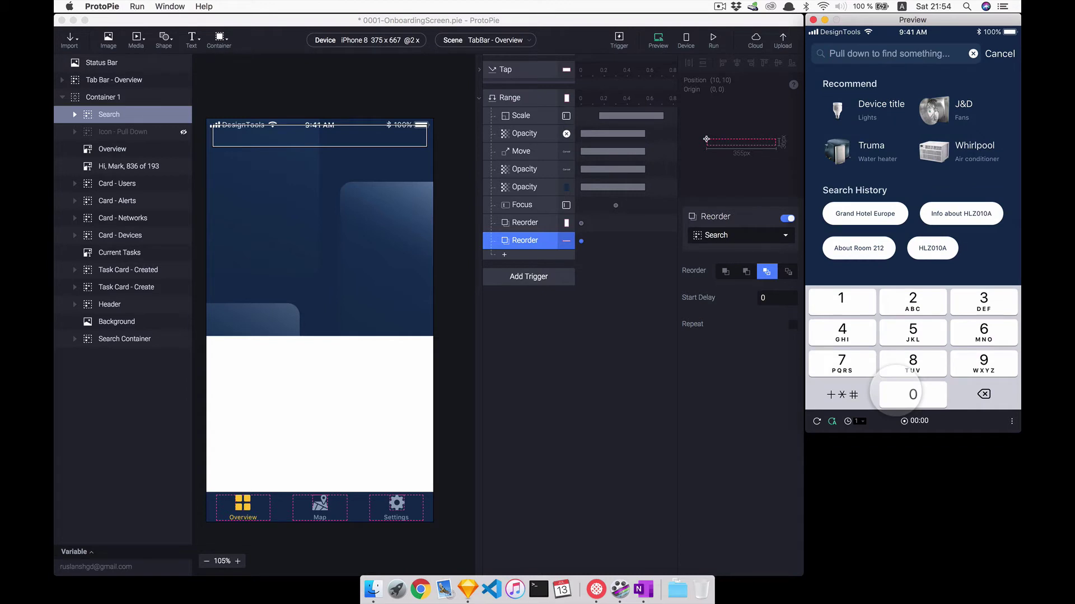
Tap Cancel in the preview and unhide the Icon - Pull Down chevron layer
{"action": "left_click", "coordinate": [885, 204]}
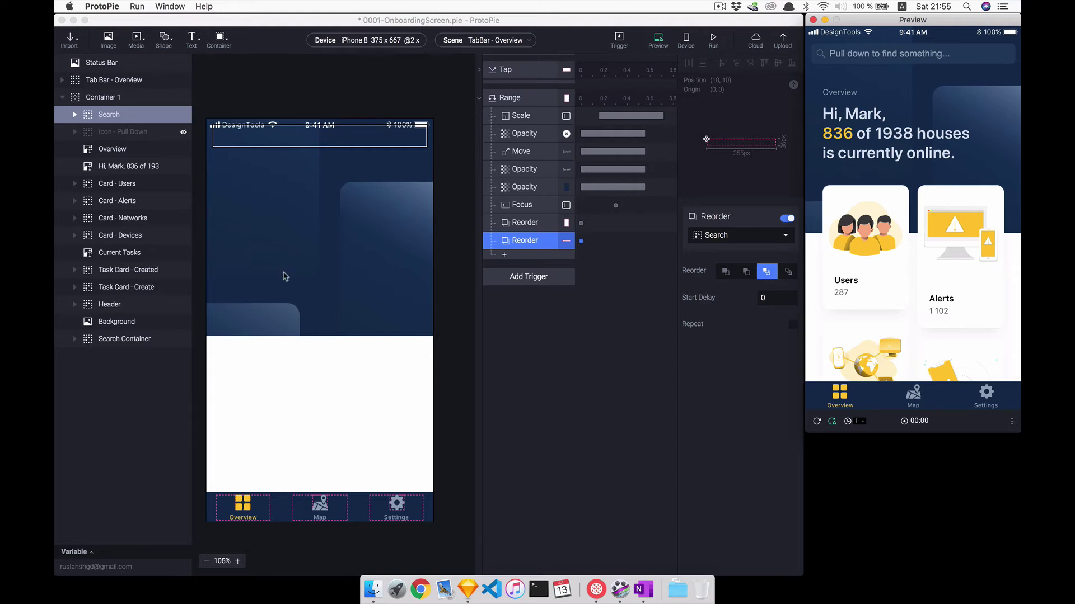
{"action": "left_click", "coordinate": [149, 137]}
{"action": "left_click", "coordinate": [182, 134]}
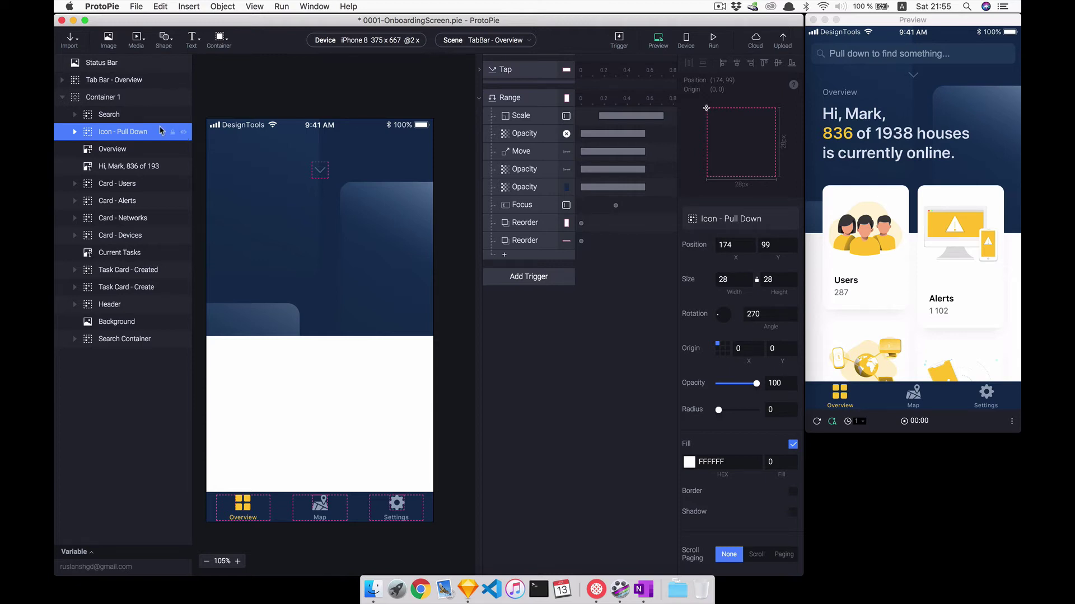
Add a Chain trigger on Container 1 that follows its Scroll
{"action": "left_click", "coordinate": [104, 98]}
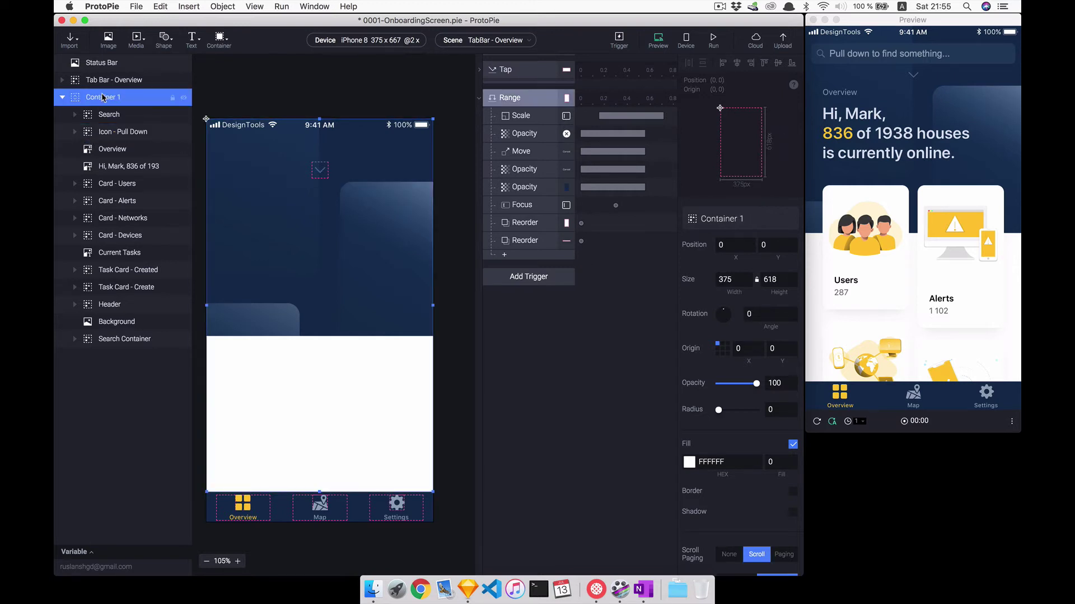
{"action": "left_click", "coordinate": [513, 278]}
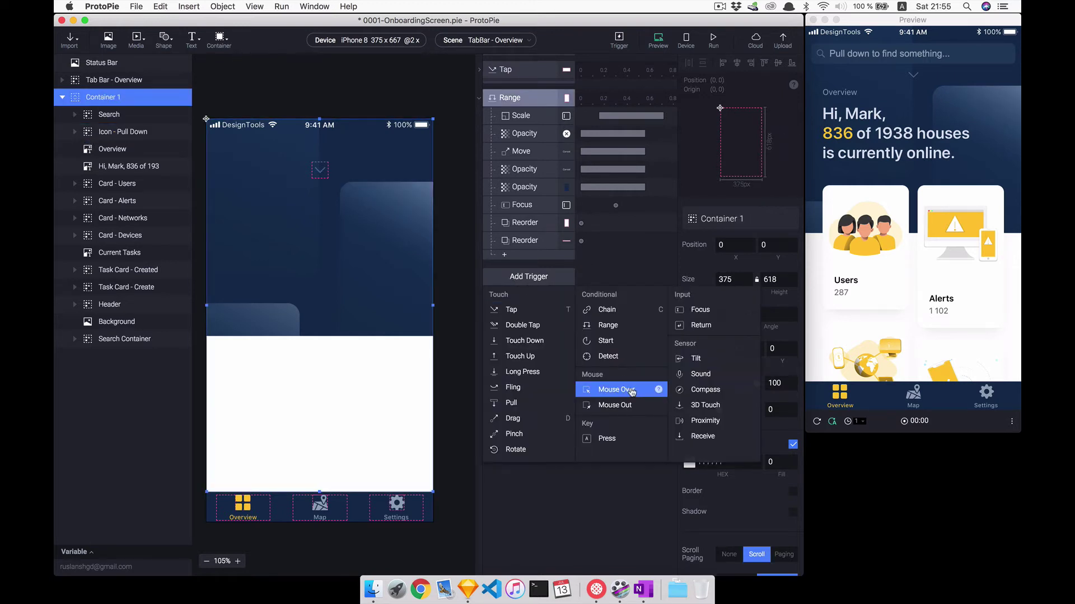
{"action": "left_click", "coordinate": [629, 311]}
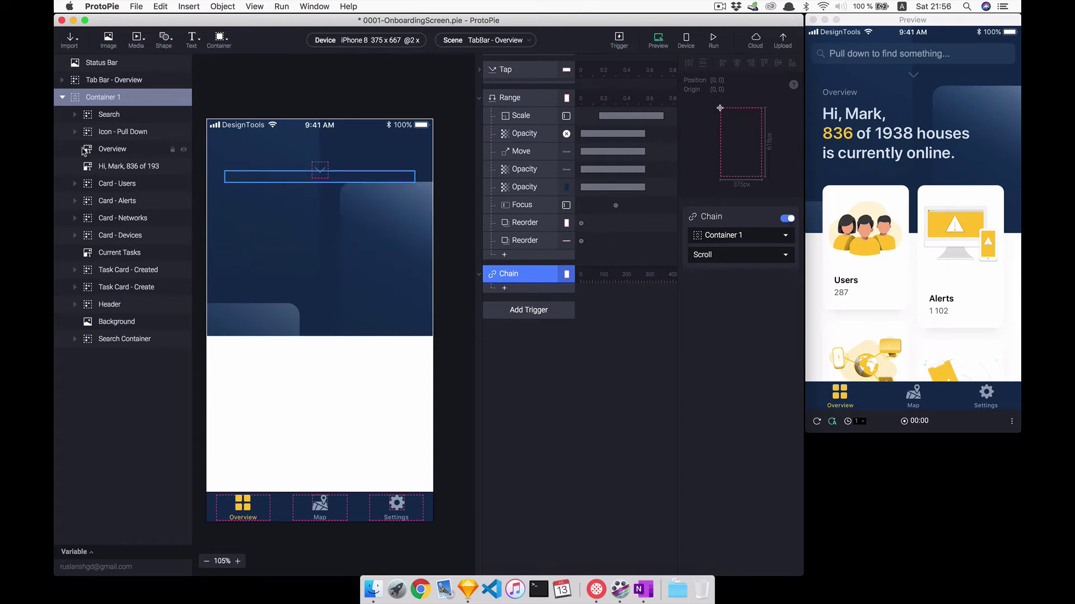
{"action": "left_click", "coordinate": [72, 133]}
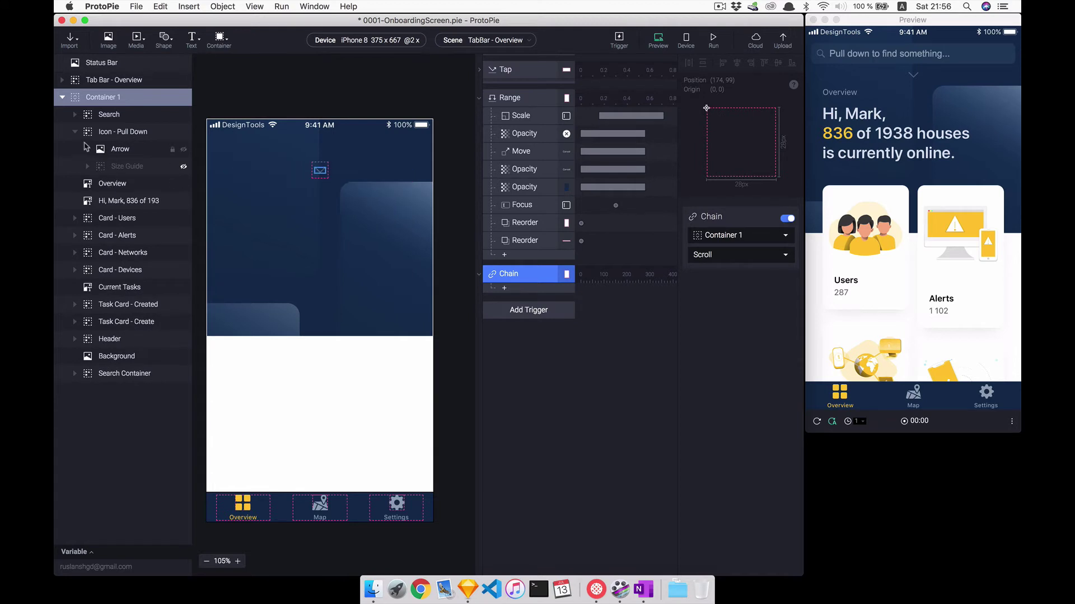
{"action": "left_click", "coordinate": [74, 132]}
Under the Chain trigger, add a Color response for the search input and an Opacity response for the pull-down icon
{"action": "left_click", "coordinate": [131, 201]}
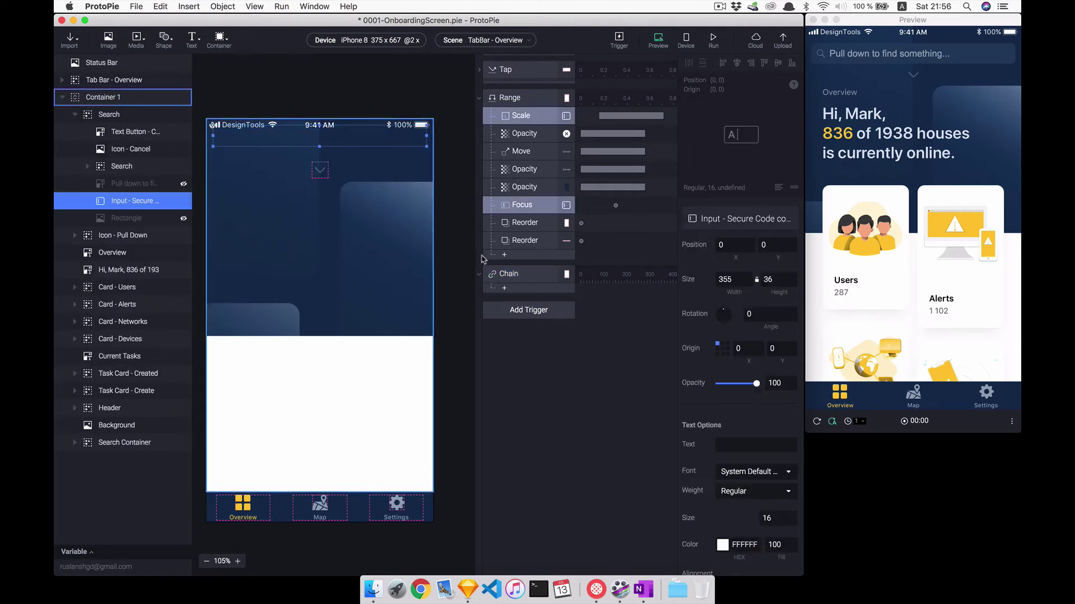
{"action": "left_click", "coordinate": [503, 288]}
{"action": "left_click", "coordinate": [510, 384]}
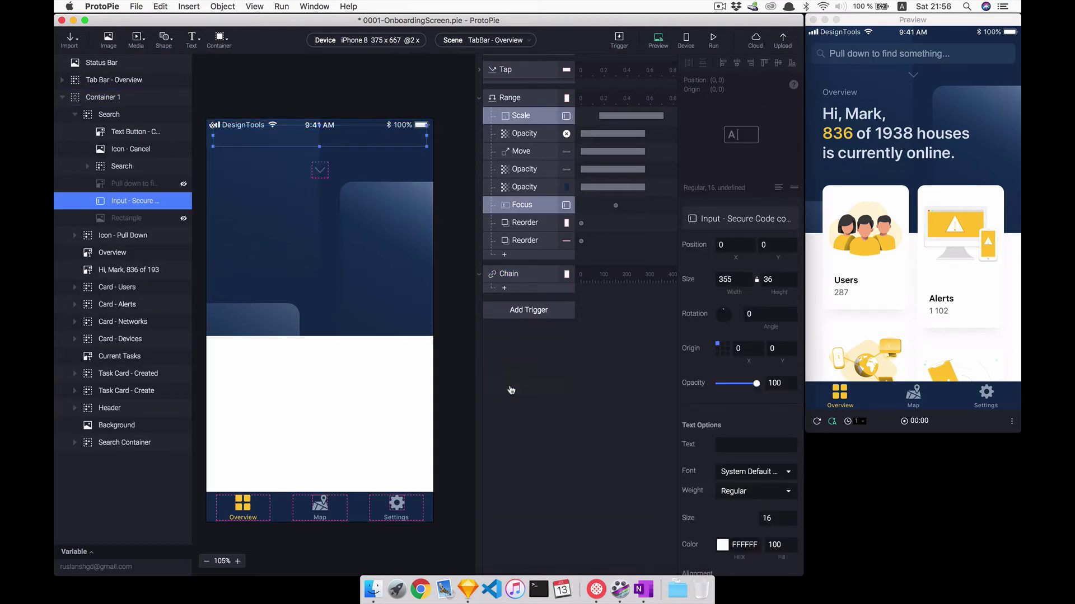
{"action": "left_click", "coordinate": [128, 248]}
{"action": "left_click", "coordinate": [523, 307]}
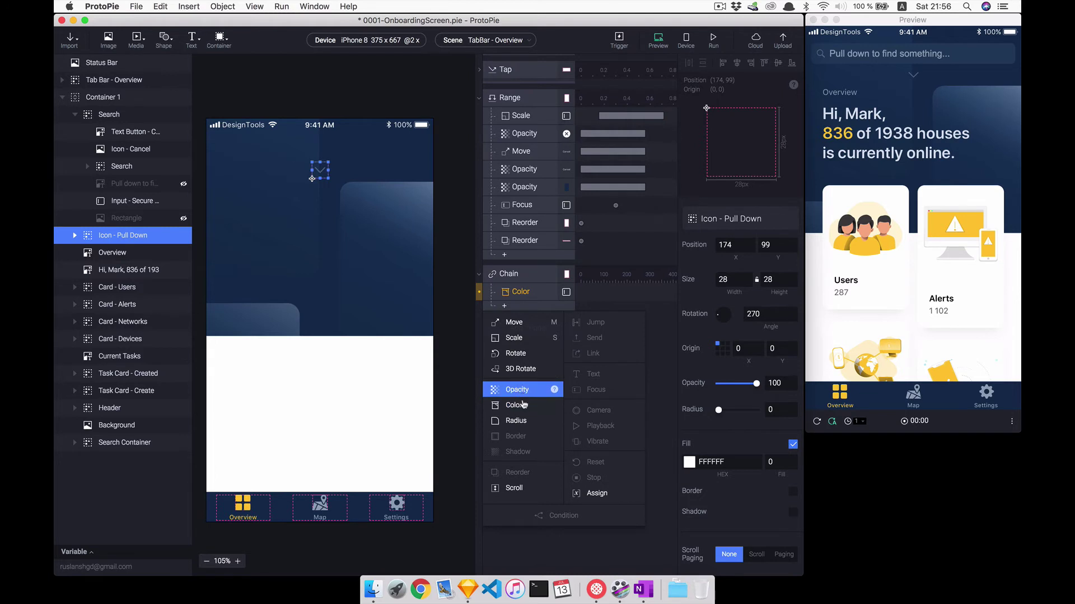
{"action": "key", "text": "Escape"}
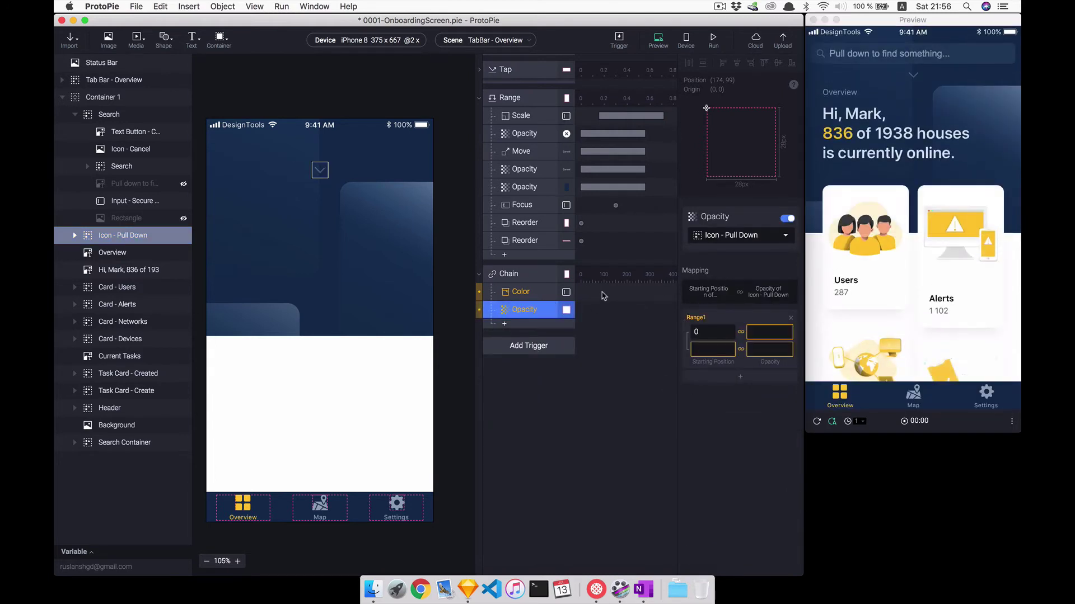
{"action": "left_click", "coordinate": [515, 294]}
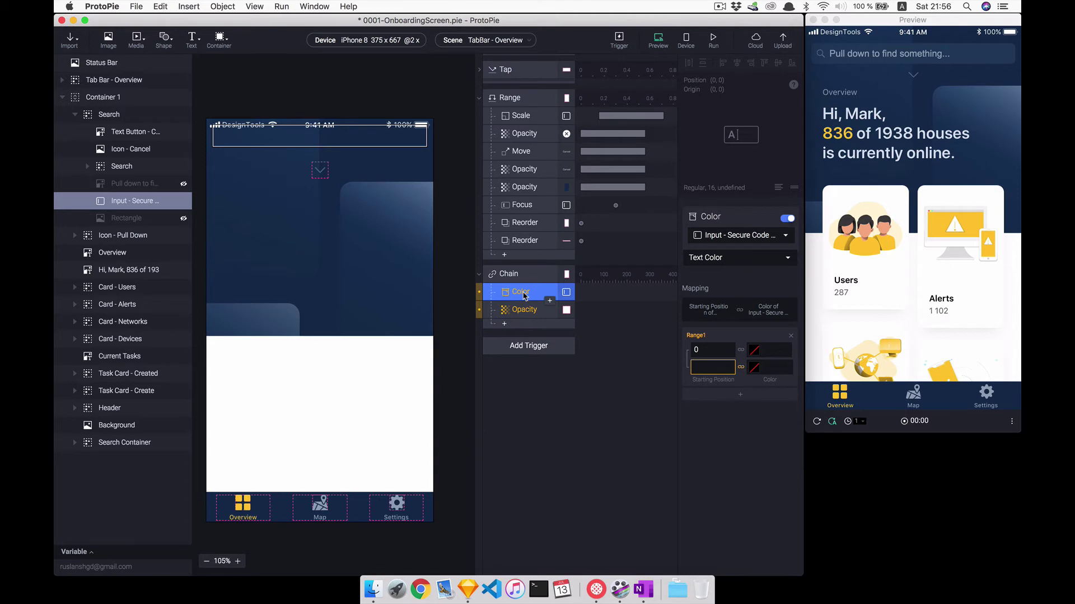
Set the Color mapping's second position to -90
{"action": "left_click", "coordinate": [721, 369]}
{"action": "left_click", "coordinate": [532, 309]}
{"action": "type", "text": "-90"}
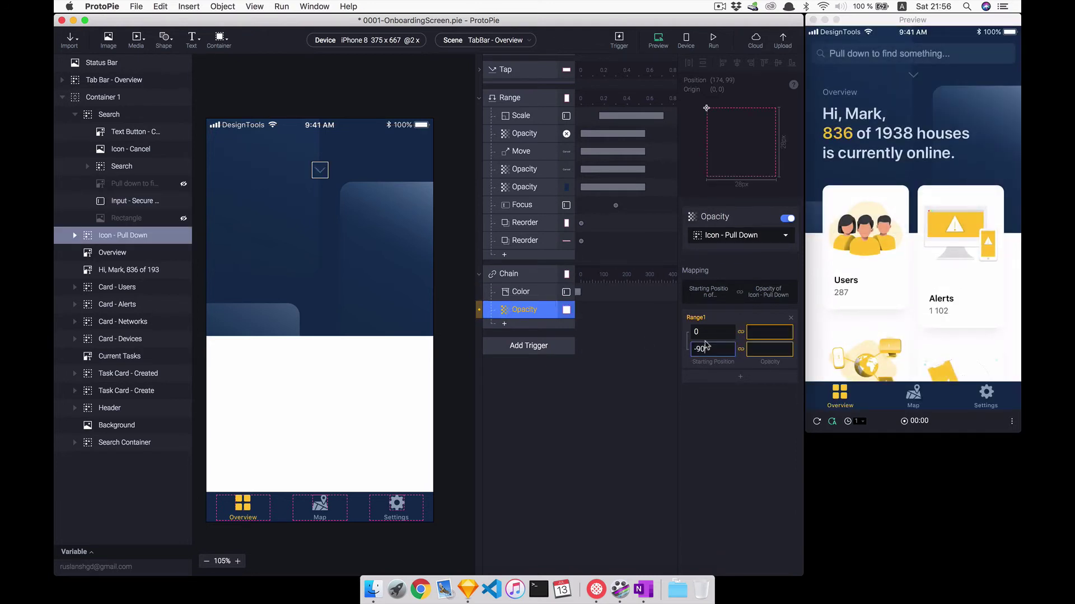
{"action": "left_click", "coordinate": [515, 294]}
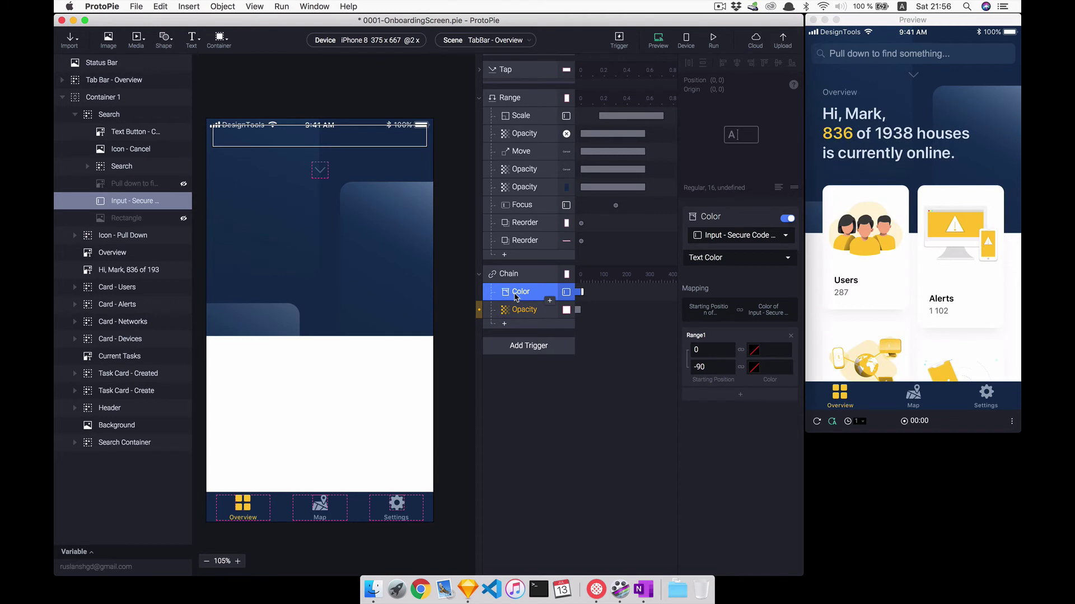
{"action": "left_click", "coordinate": [517, 310]}
{"action": "left_click", "coordinate": [517, 293]}
Map the input's color from 213E60 at 0 to 3F72AF at -90
{"action": "left_click", "coordinate": [769, 348]}
{"action": "type", "text": "243E"}
{"action": "type", "text": "60"}
{"action": "left_click", "coordinate": [771, 367]}
{"action": "type", "text": "3F"}
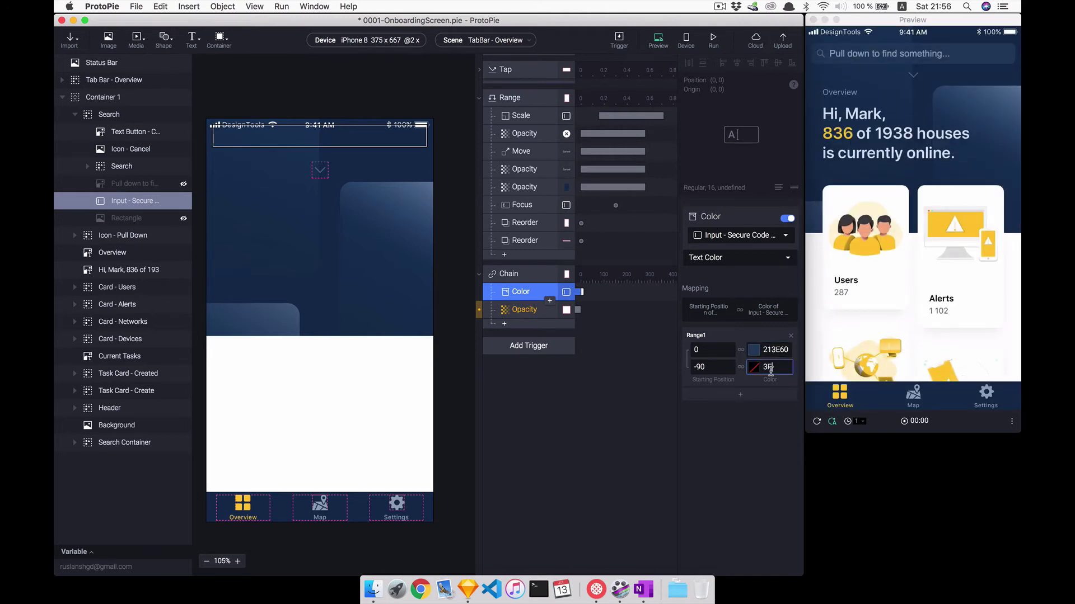
{"action": "type", "text": "72"}
{"action": "type", "text": "AF"}
{"action": "left_click", "coordinate": [528, 310]}
{"action": "left_click", "coordinate": [522, 291]}
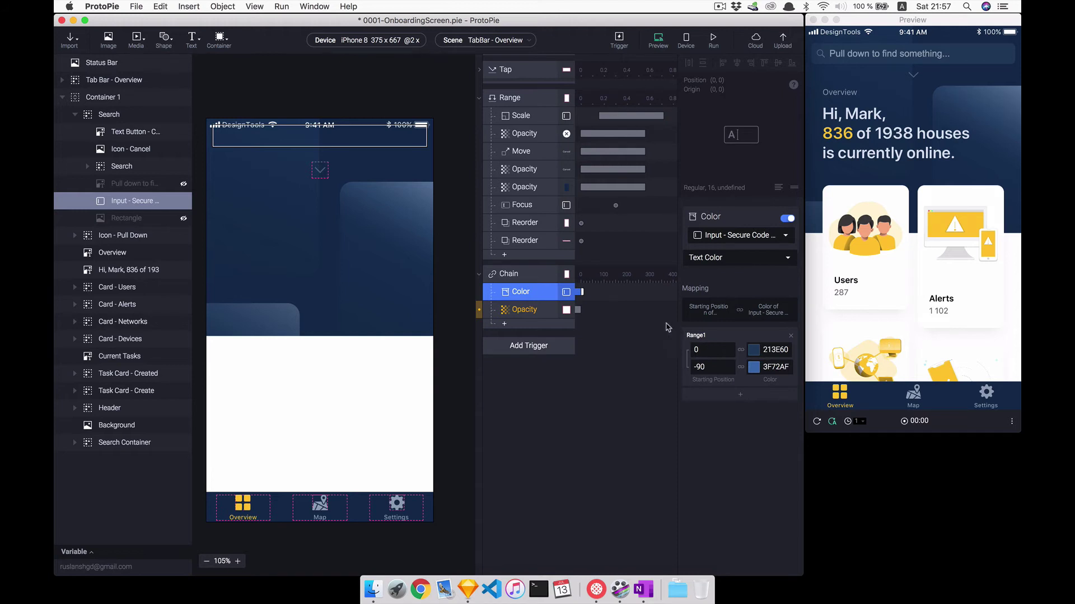
{"action": "left_click", "coordinate": [535, 313]}
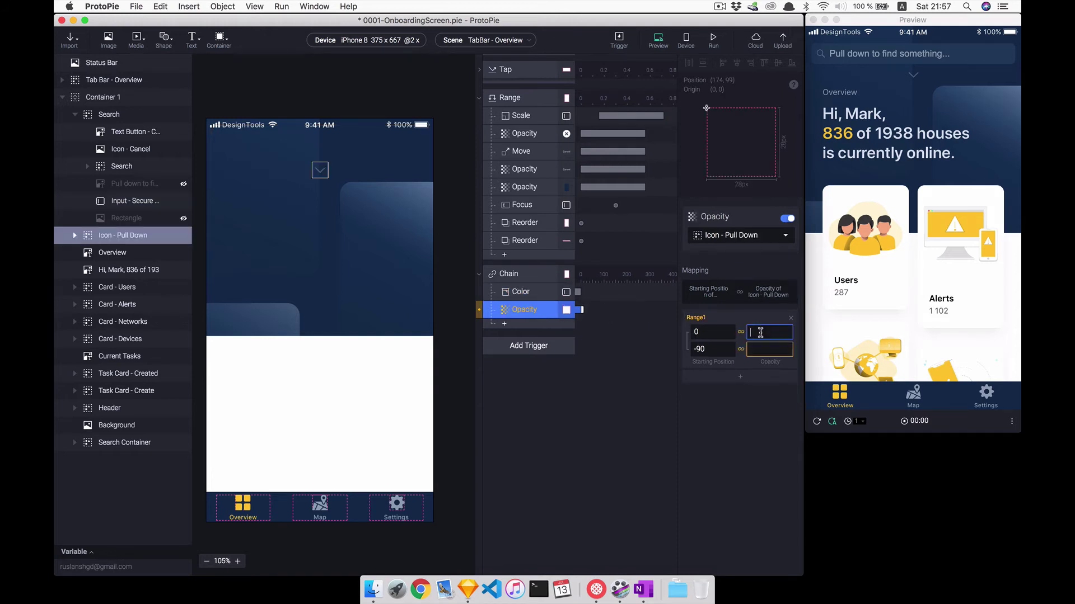
Map the pull-down icon's opacity from 0 to 100 and test the pull in preview
{"action": "type", "text": "0"}
{"action": "left_click", "coordinate": [756, 350]}
{"action": "type", "text": "100"}
{"action": "key", "text": "Return"}
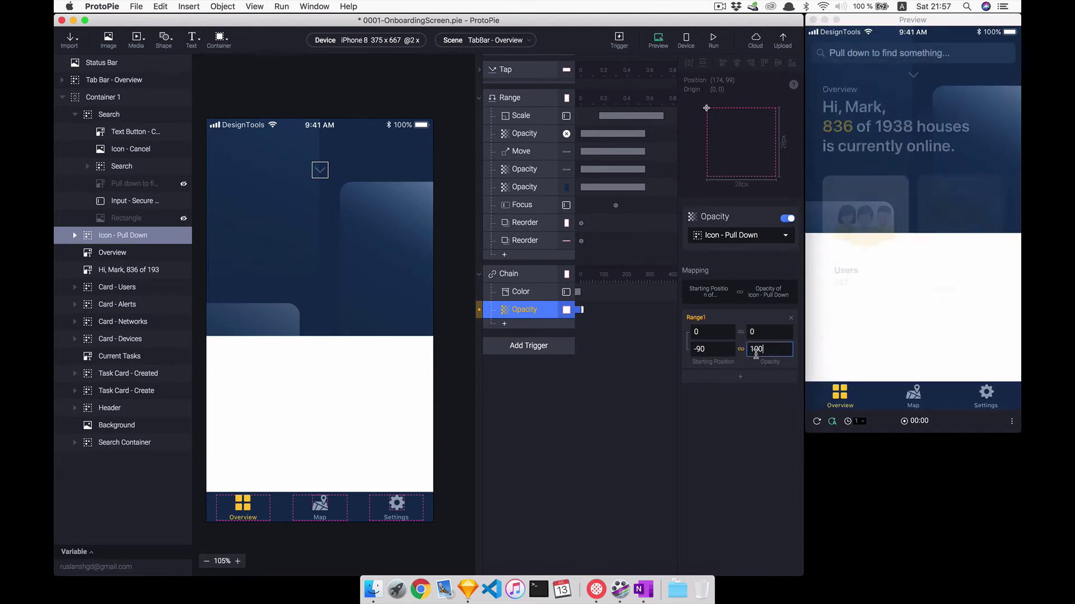
{"action": "left_click_drag", "start_coordinate": [897, 132], "coordinate": [897, 163]}
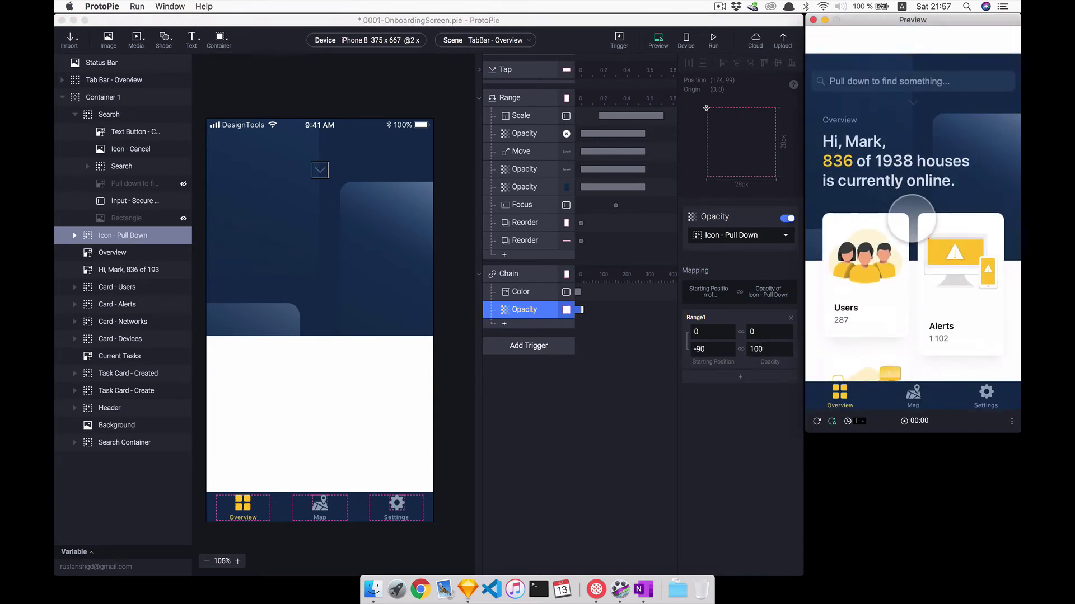
Switch the input's color mapping to Fill Color and test the search in preview
{"action": "left_click", "coordinate": [553, 292]}
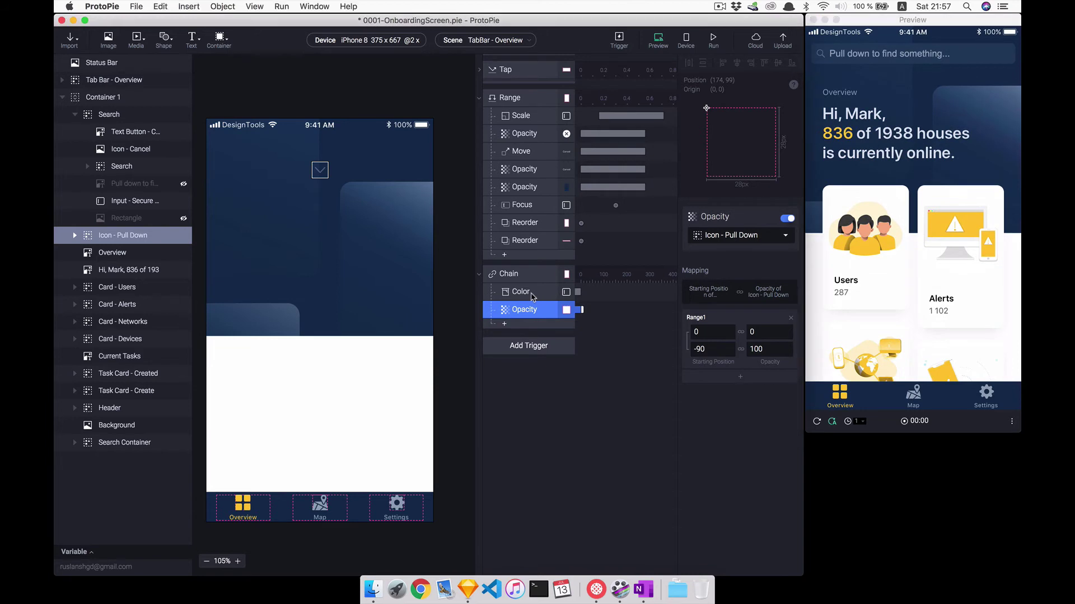
{"action": "left_click", "coordinate": [705, 257]}
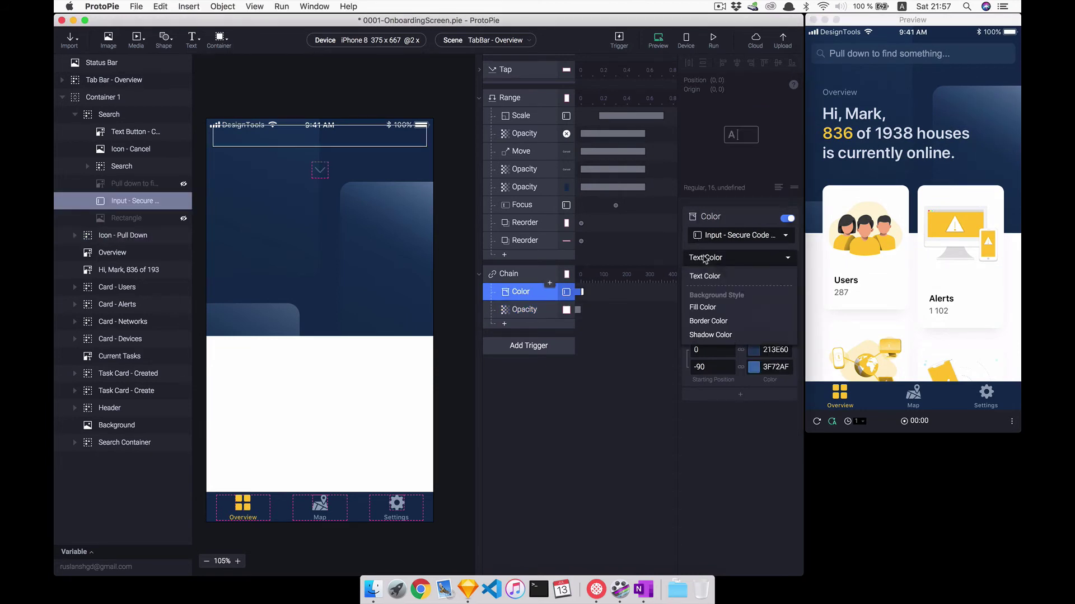
{"action": "left_click", "coordinate": [703, 308]}
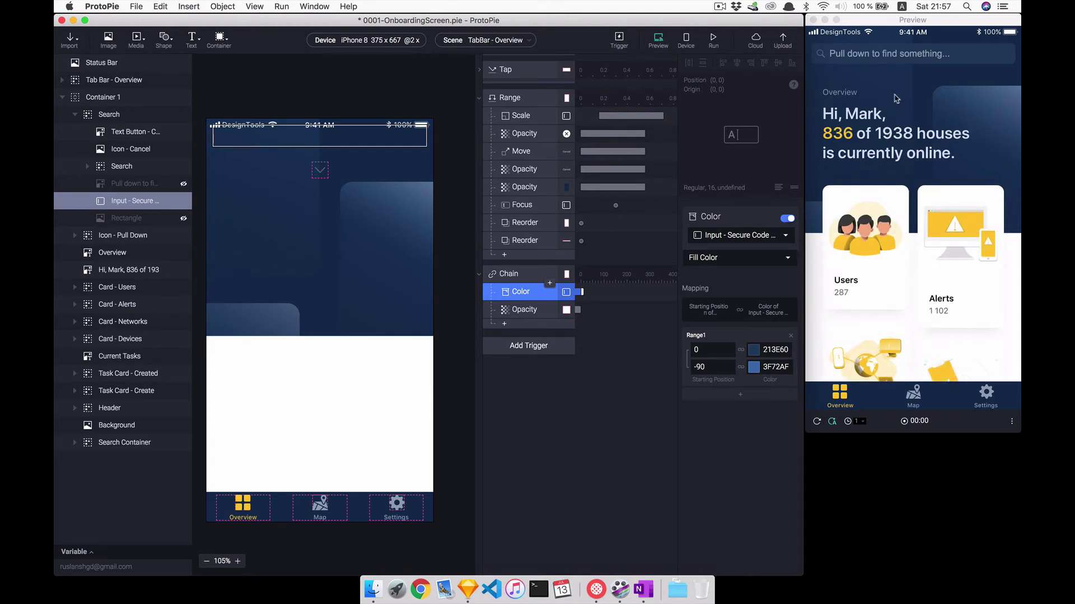
{"action": "left_click_drag", "start_coordinate": [894, 99], "coordinate": [905, 310]}
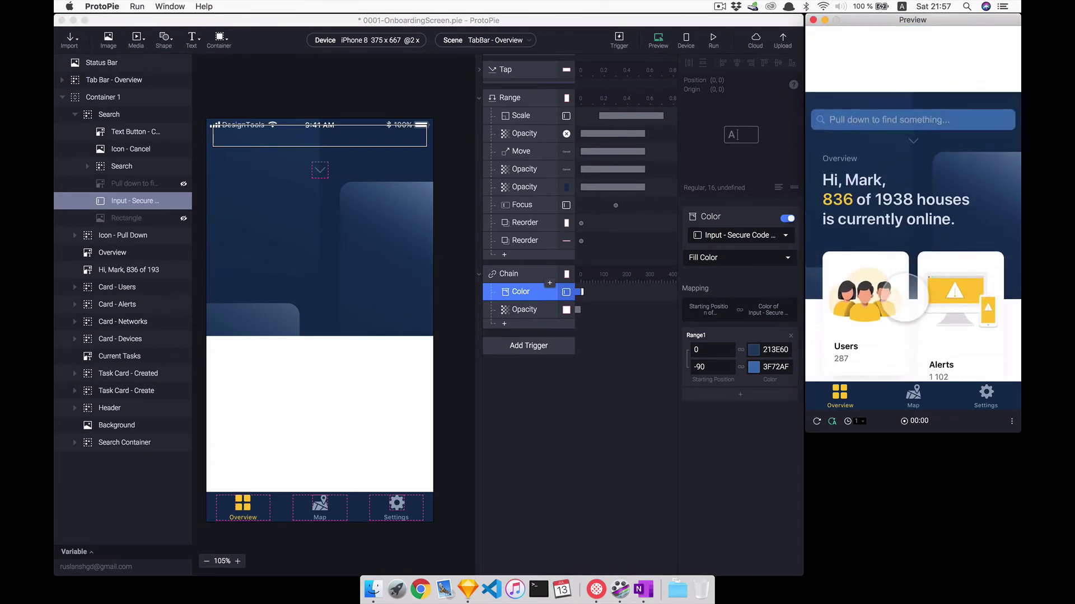
{"action": "left_click", "coordinate": [1002, 48]}
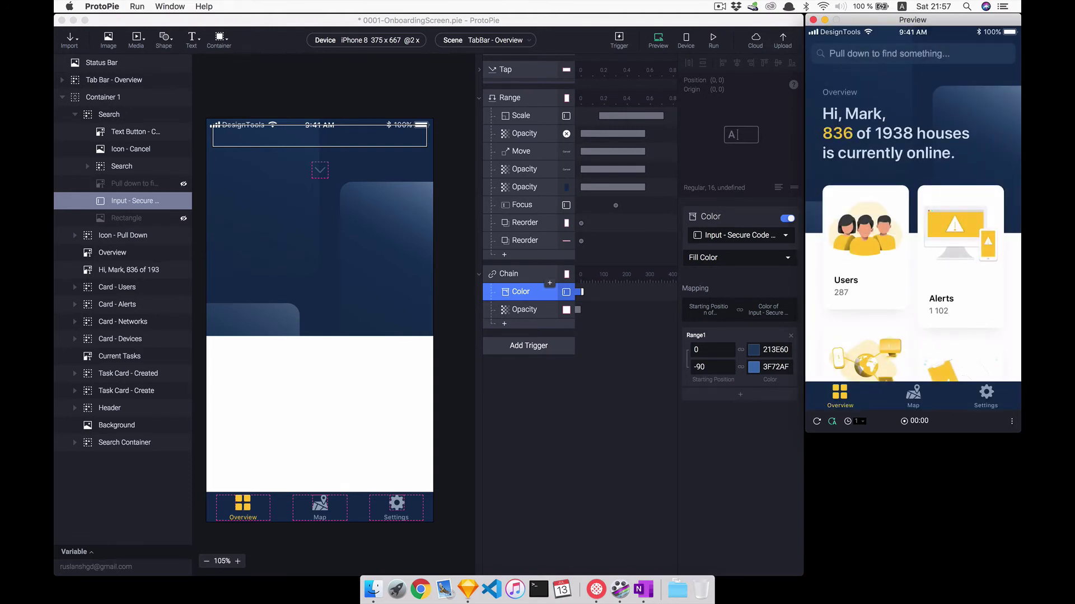
{"action": "left_click_drag", "start_coordinate": [898, 182], "coordinate": [915, 221]}
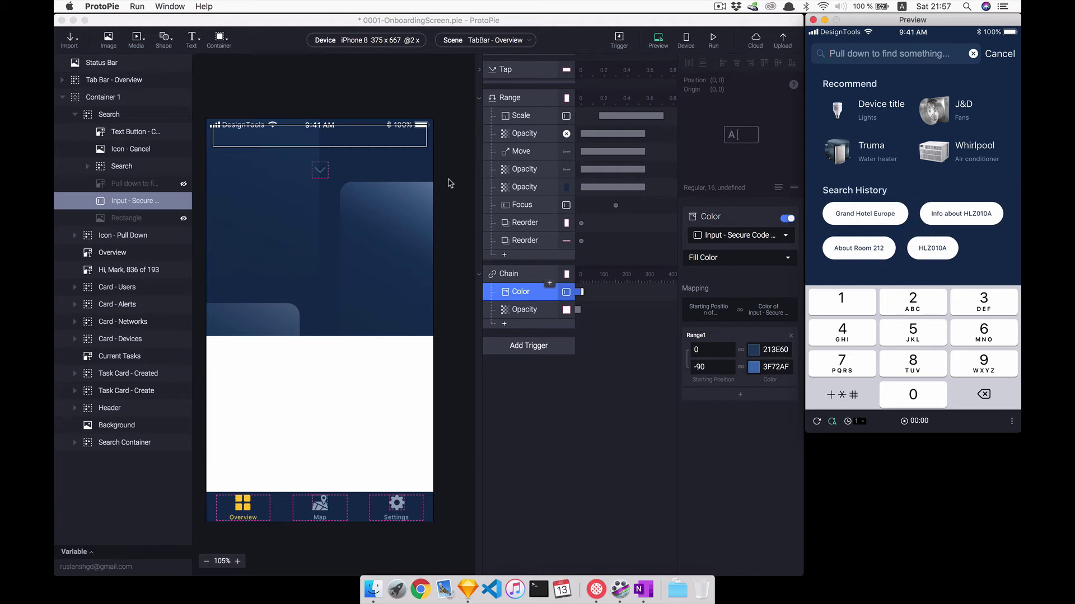
Add a Detect trigger on the Input - Secure Code layer that watches its Text property
{"action": "left_click", "coordinate": [147, 202]}
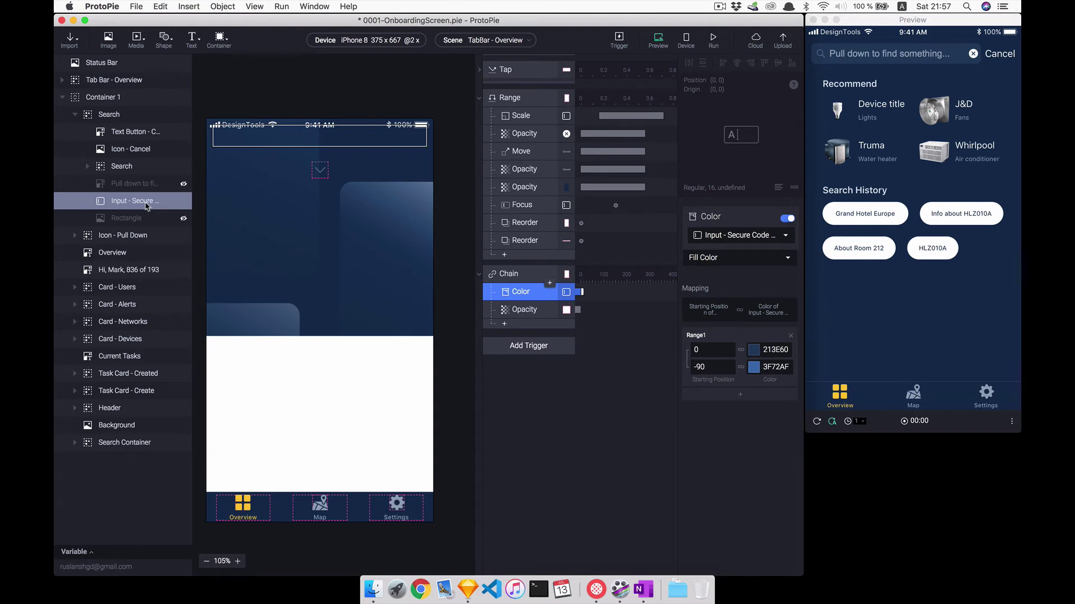
{"action": "left_click", "coordinate": [519, 347]}
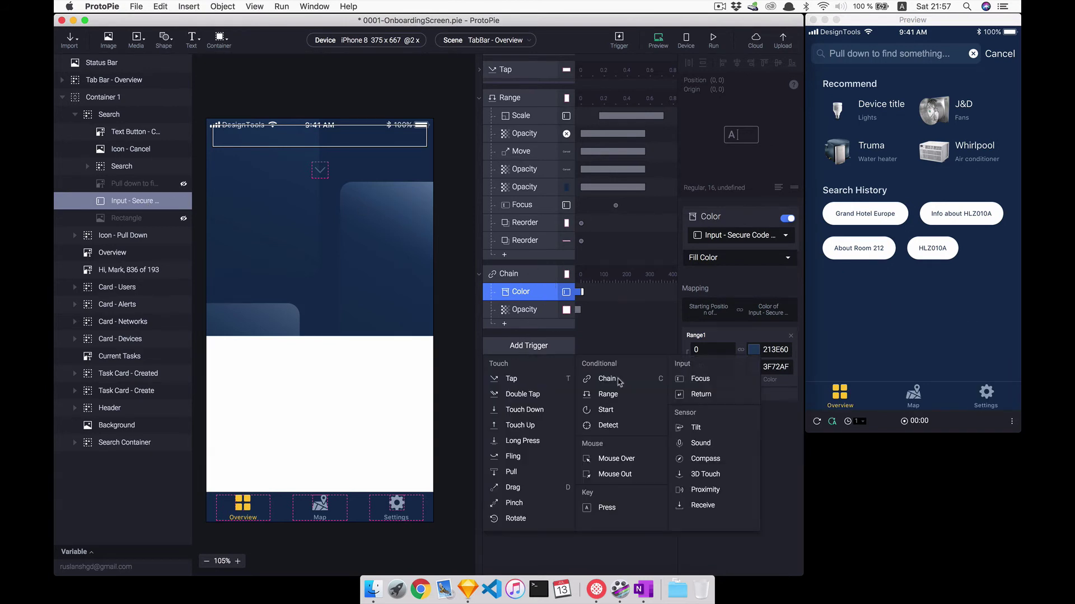
{"action": "left_click", "coordinate": [610, 426]}
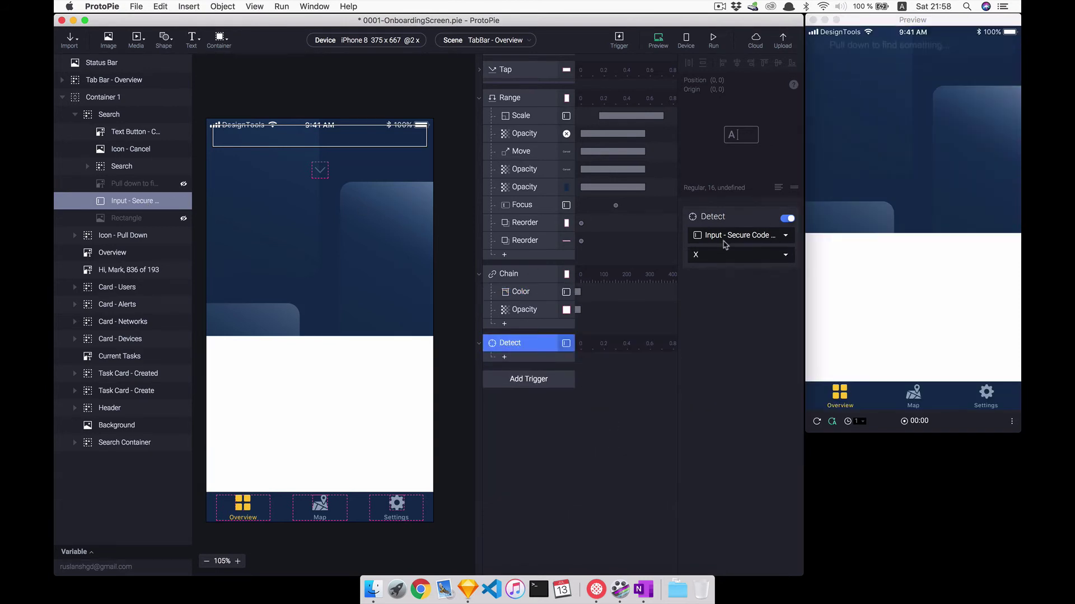
{"action": "left_click", "coordinate": [733, 255]}
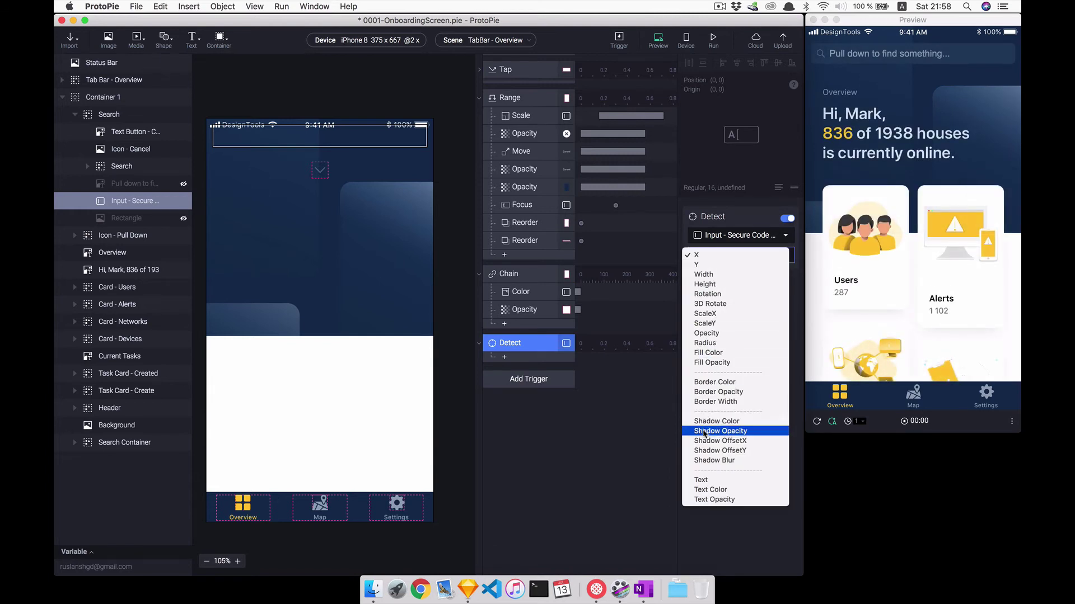
{"action": "left_click", "coordinate": [701, 480]}
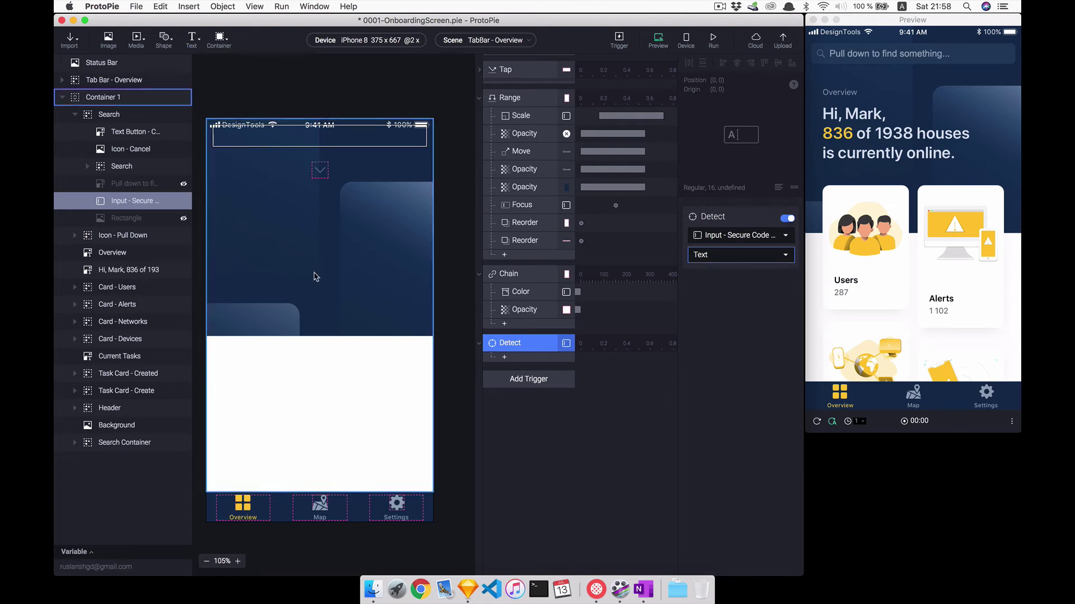
Set all Recommend and Search History layers in Search Container to opacity 0
{"action": "left_click", "coordinate": [75, 443]}
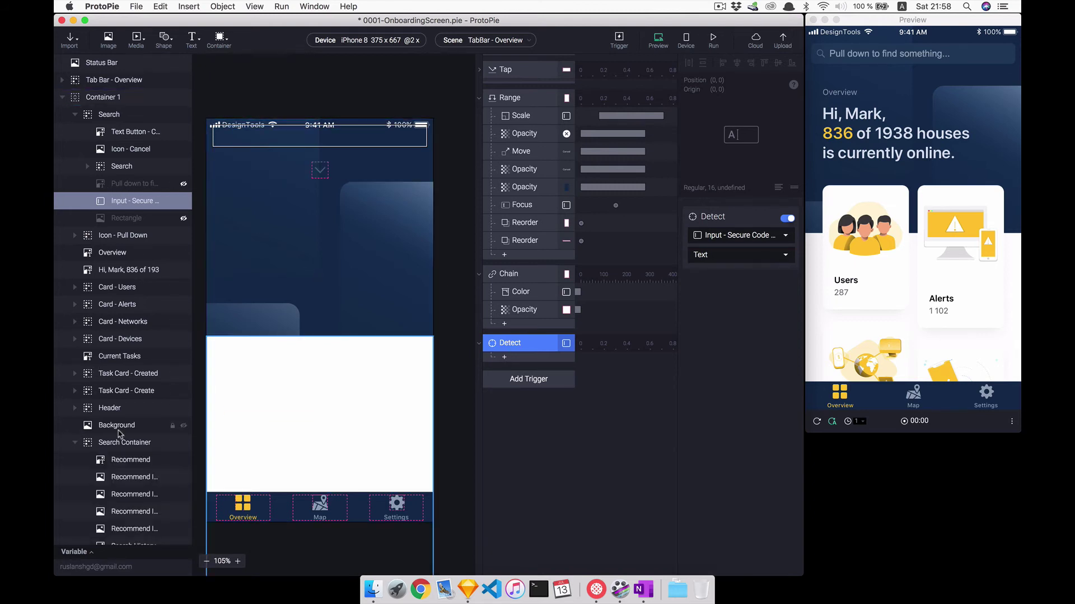
{"action": "scroll", "coordinate": [123, 392], "scroll_direction": "down", "scroll_amount": 3}
{"action": "left_click", "coordinate": [137, 363]}
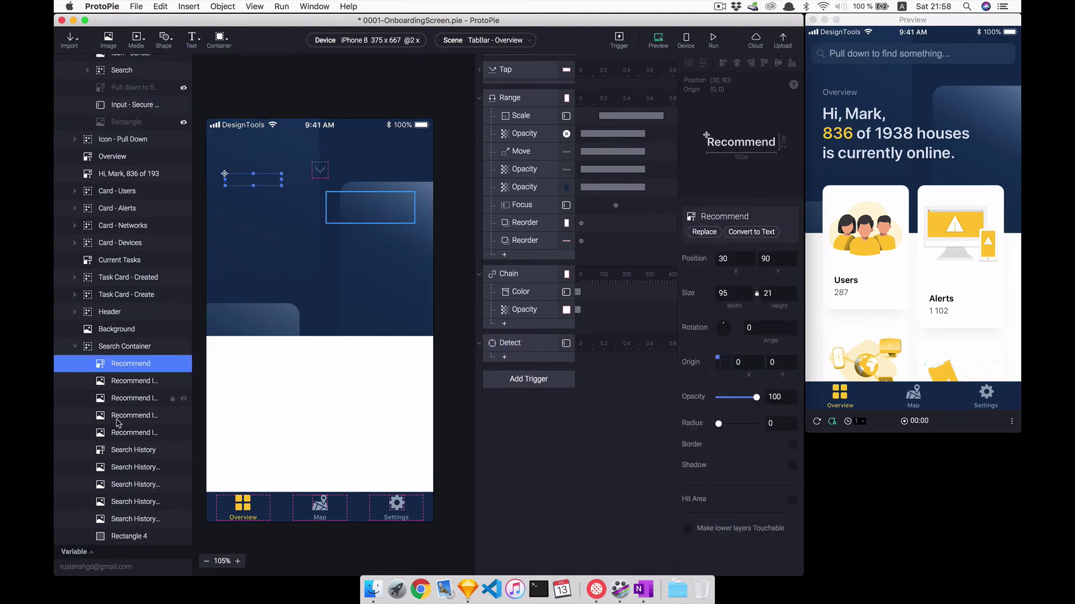
{"action": "left_click", "coordinate": [115, 520], "text": "shift"}
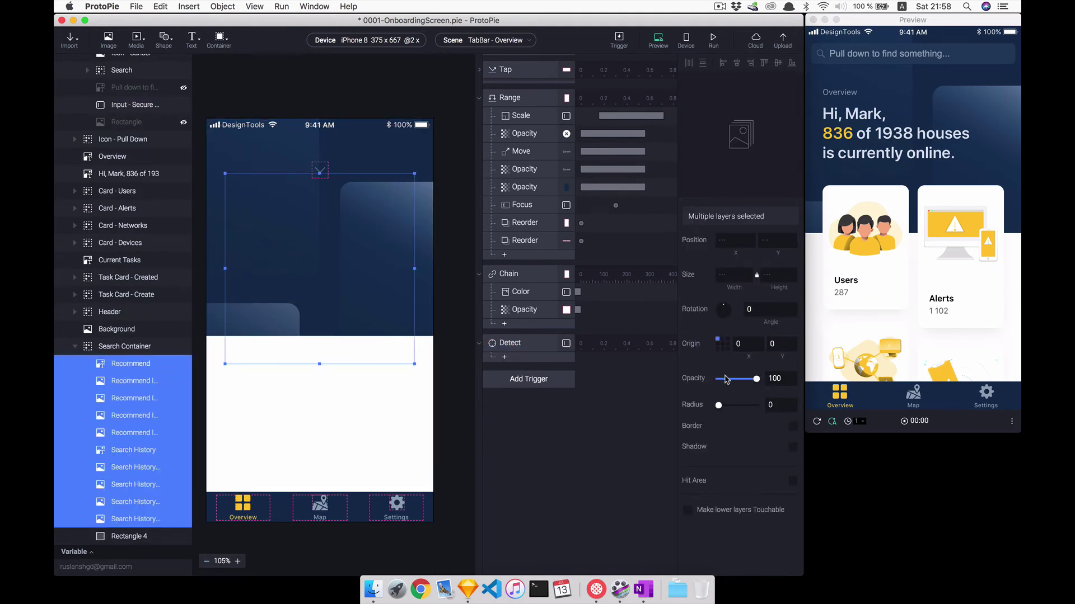
{"action": "left_click_drag", "start_coordinate": [726, 380], "coordinate": [712, 380]}
{"action": "left_click", "coordinate": [132, 364]}
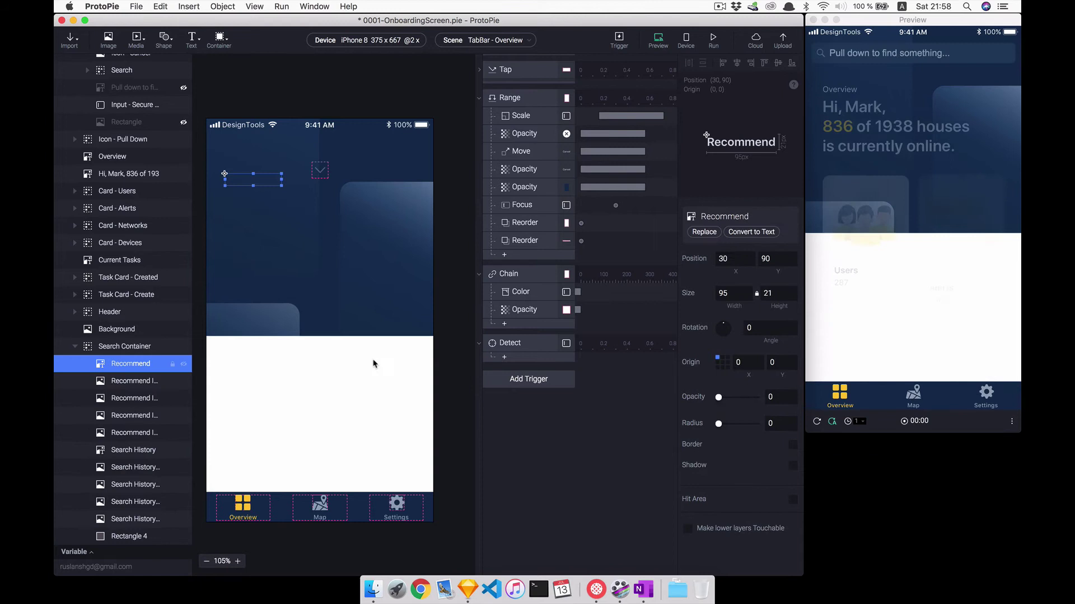
Add Detect opacity responses for Recommend and Recommend Item - 1, deleting an extra duplicate
{"action": "left_click", "coordinate": [504, 357]}
{"action": "left_click", "coordinate": [512, 439]}
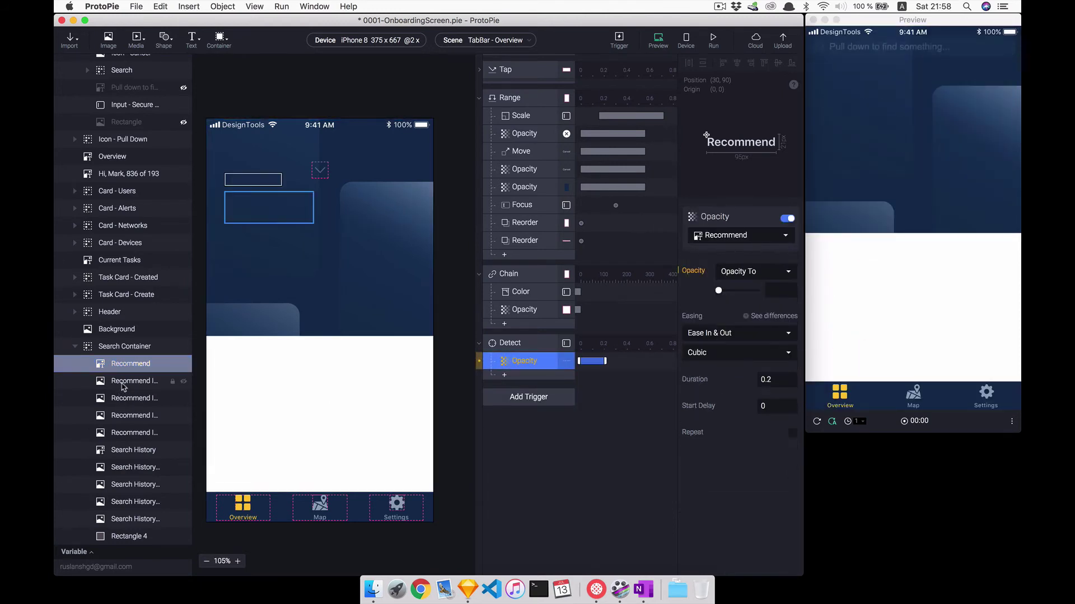
{"action": "left_click", "coordinate": [123, 381]}
{"action": "left_click", "coordinate": [504, 375]}
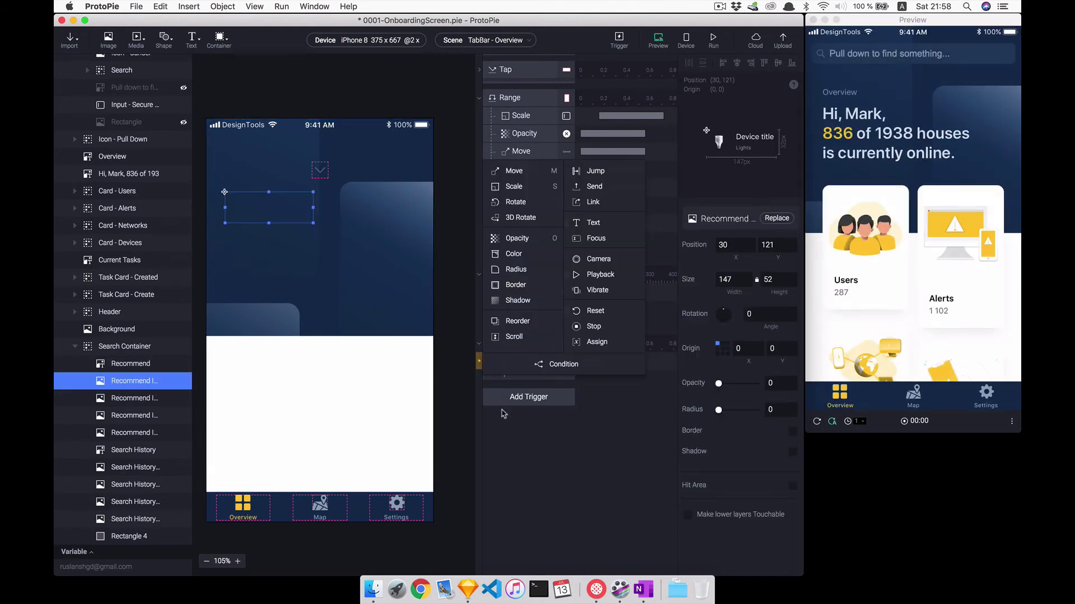
{"action": "left_click", "coordinate": [515, 239]}
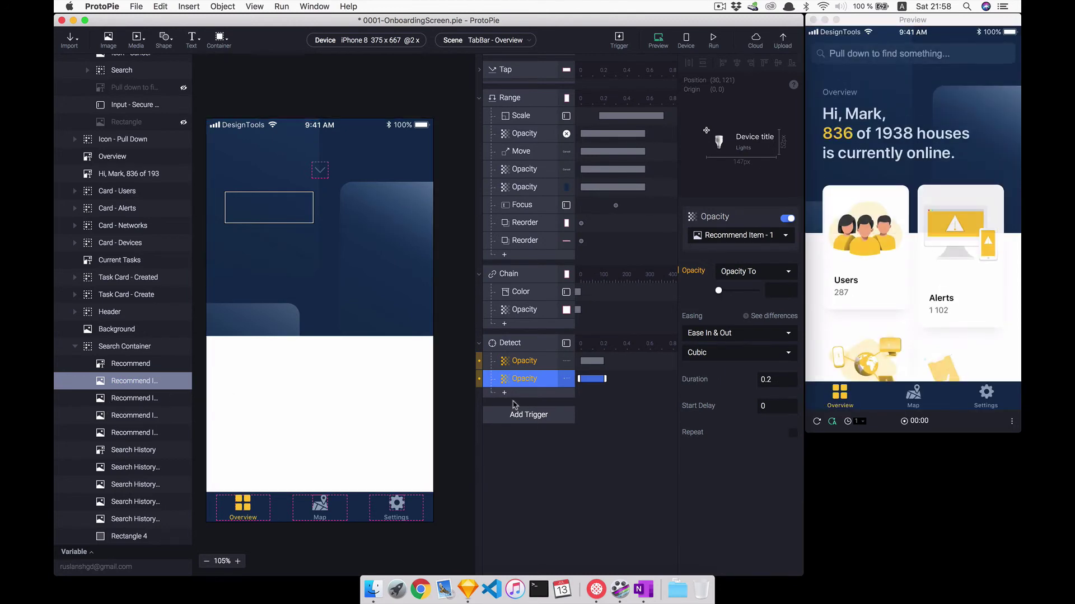
{"action": "left_click", "coordinate": [504, 392]}
{"action": "left_click", "coordinate": [515, 256]}
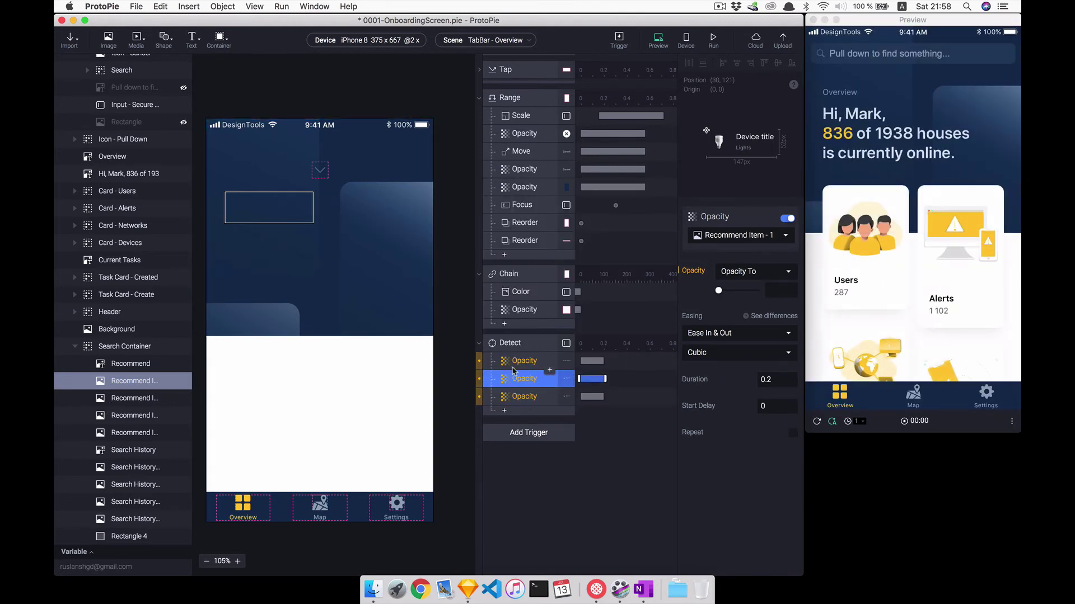
{"action": "left_click", "coordinate": [515, 361]}
{"action": "left_click", "coordinate": [515, 396]}
{"action": "key", "text": "Delete"}
{"action": "left_click", "coordinate": [134, 398]}
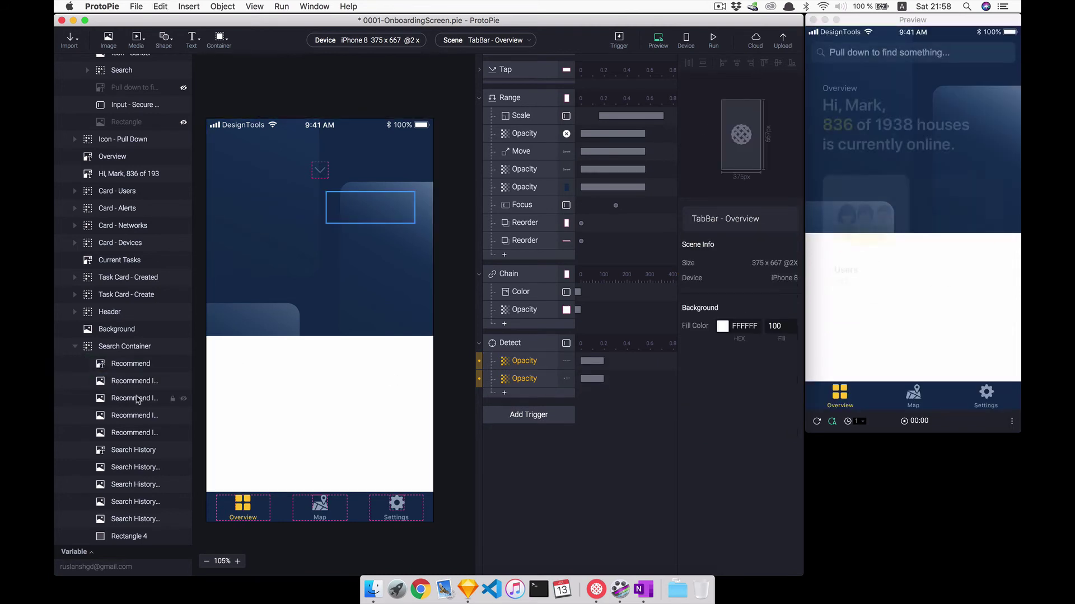
{"action": "left_click", "coordinate": [524, 386]}
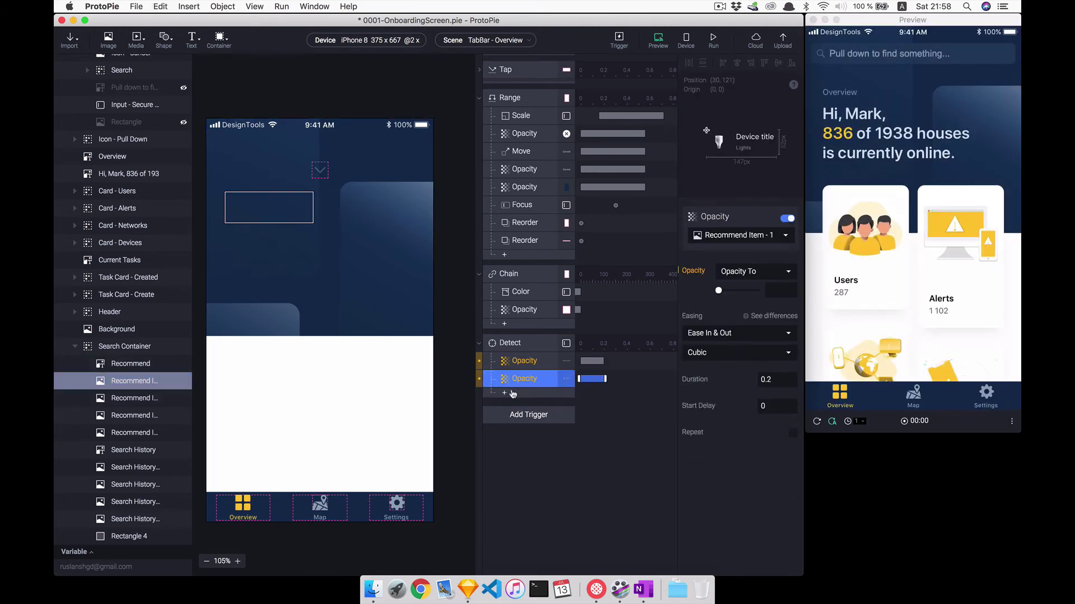
Add Detect opacity responses for Recommend Items 2–4 and the Search History title
{"action": "left_click", "coordinate": [154, 398]}
{"action": "left_click", "coordinate": [504, 394]}
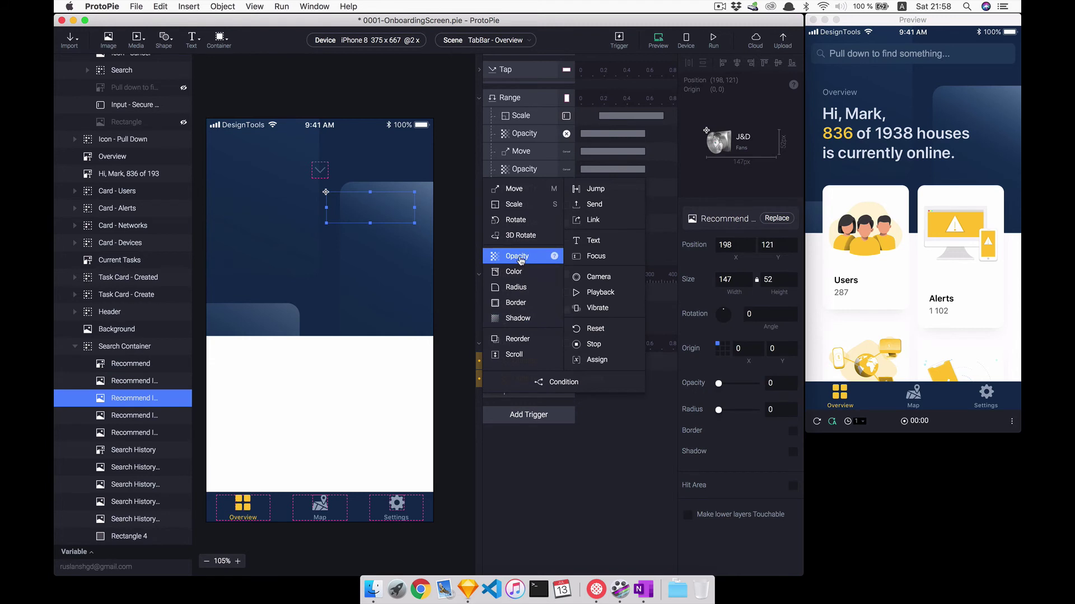
{"action": "left_click", "coordinate": [523, 257]}
{"action": "left_click", "coordinate": [112, 416]}
{"action": "left_click", "coordinate": [504, 412]}
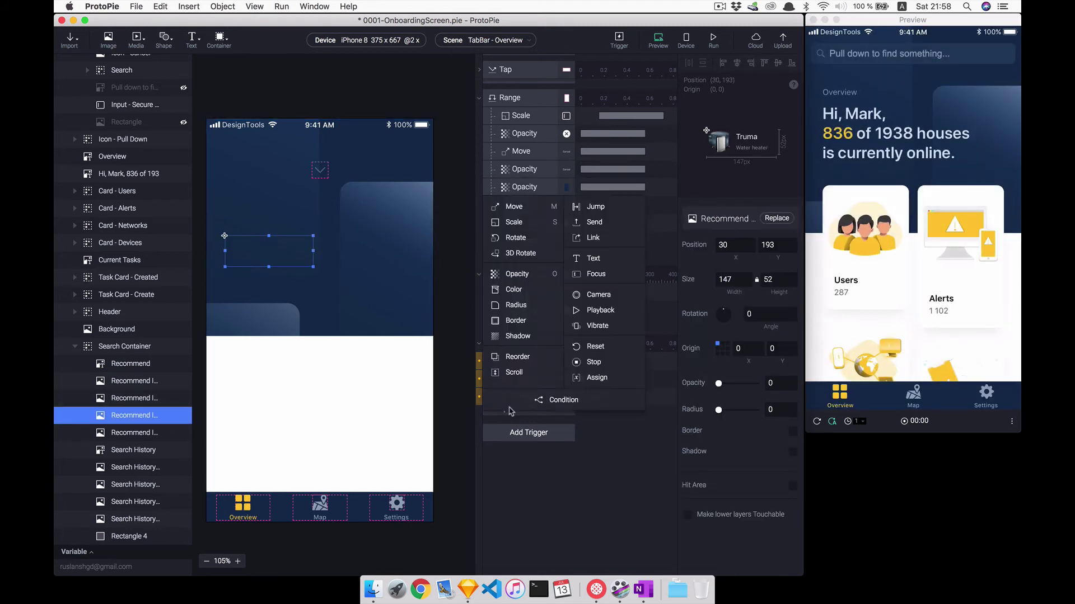
{"action": "left_click", "coordinate": [523, 257]}
{"action": "left_click", "coordinate": [134, 433]}
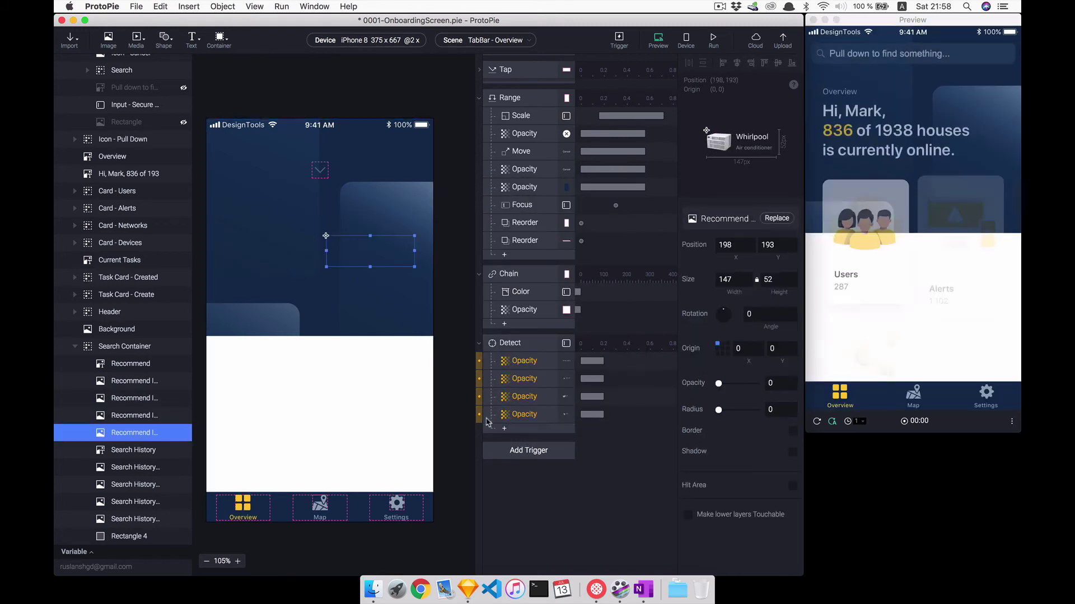
{"action": "left_click", "coordinate": [504, 428]}
{"action": "left_click", "coordinate": [510, 291]}
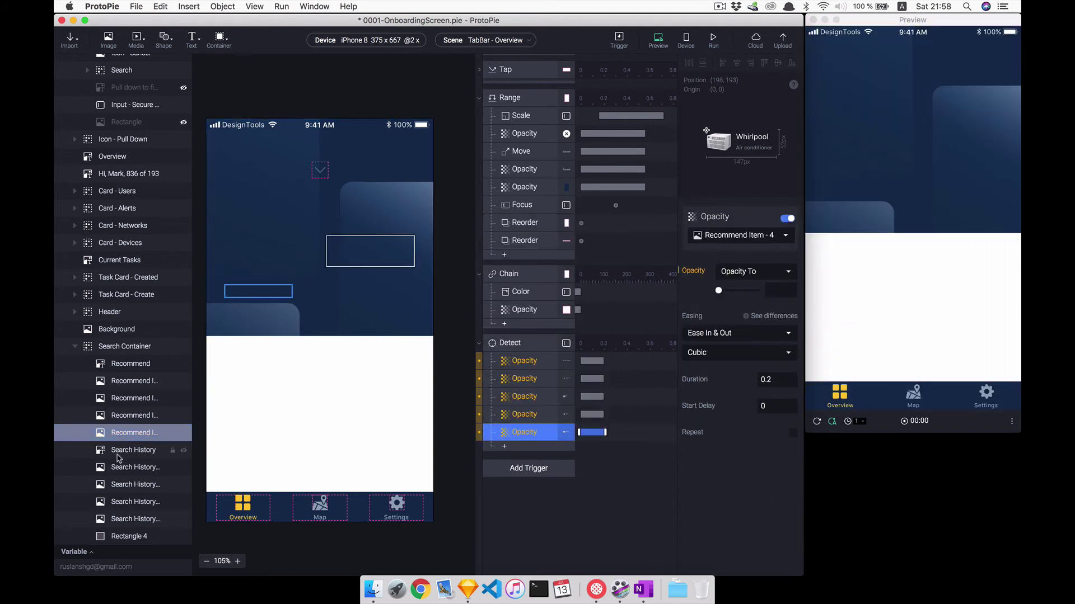
{"action": "left_click", "coordinate": [133, 450]}
{"action": "left_click", "coordinate": [501, 448]}
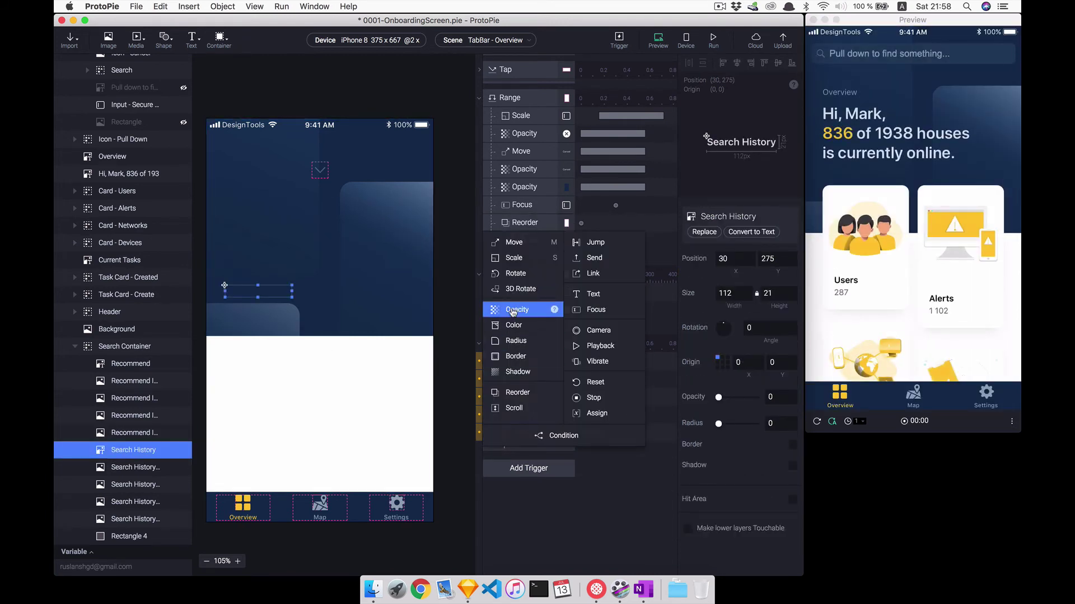
{"action": "left_click", "coordinate": [520, 309]}
Add Detect opacity responses for the four Search History item layers
{"action": "left_click", "coordinate": [132, 468]}
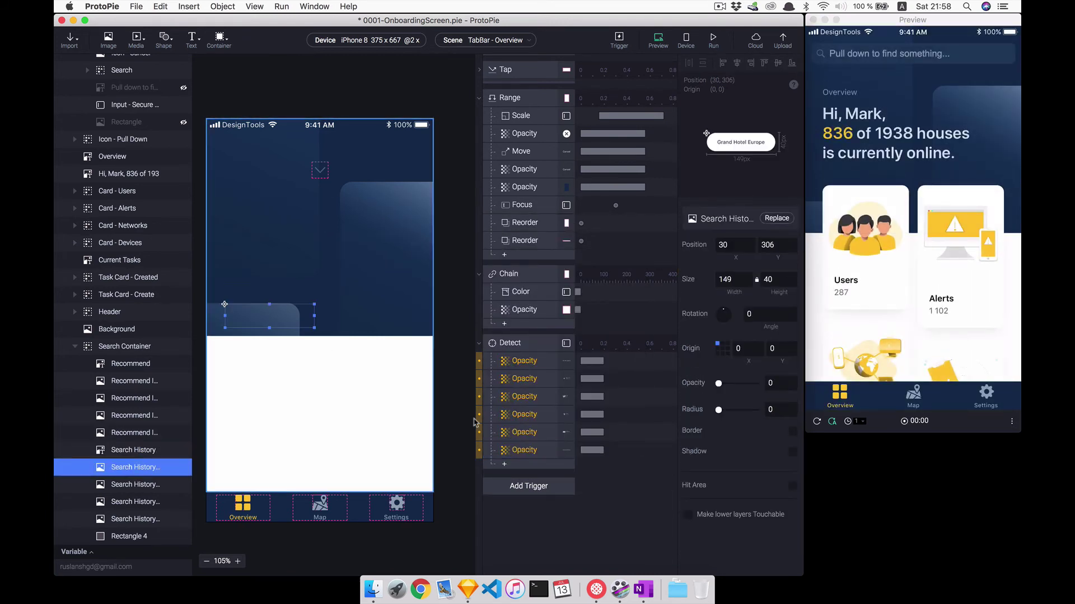
{"action": "left_click", "coordinate": [504, 464]}
{"action": "left_click", "coordinate": [515, 327]}
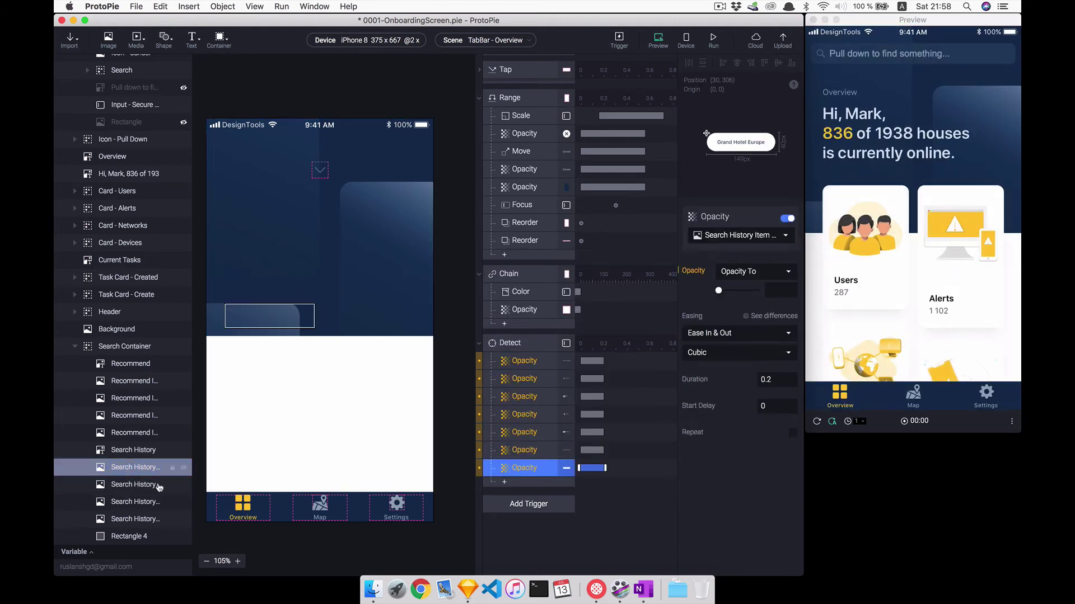
{"action": "left_click", "coordinate": [505, 481]}
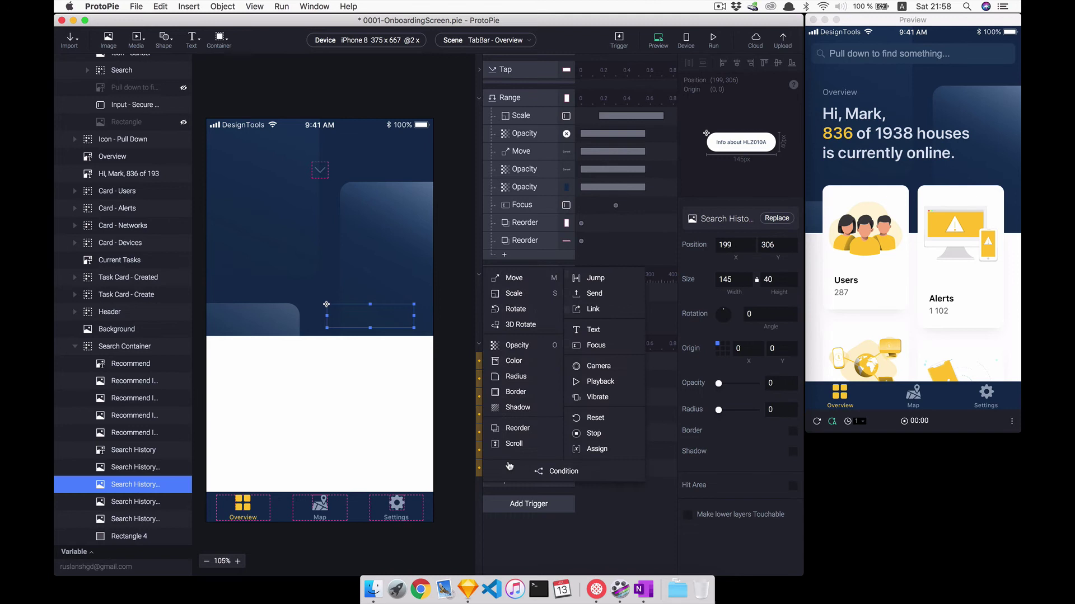
{"action": "left_click", "coordinate": [516, 345]}
{"action": "left_click", "coordinate": [135, 502]}
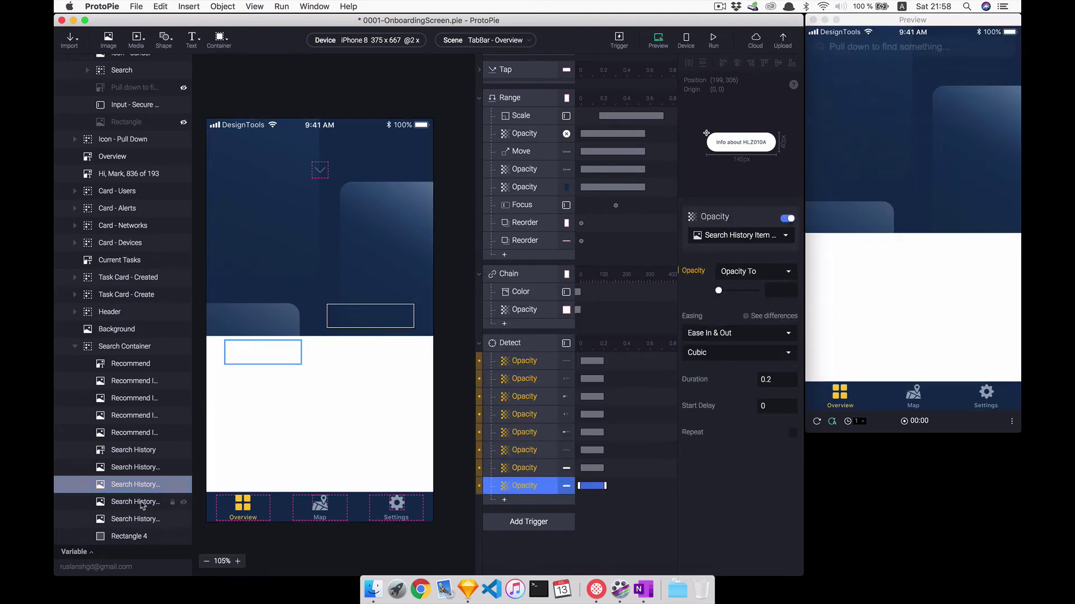
{"action": "left_click", "coordinate": [504, 499]}
{"action": "left_click", "coordinate": [517, 365]}
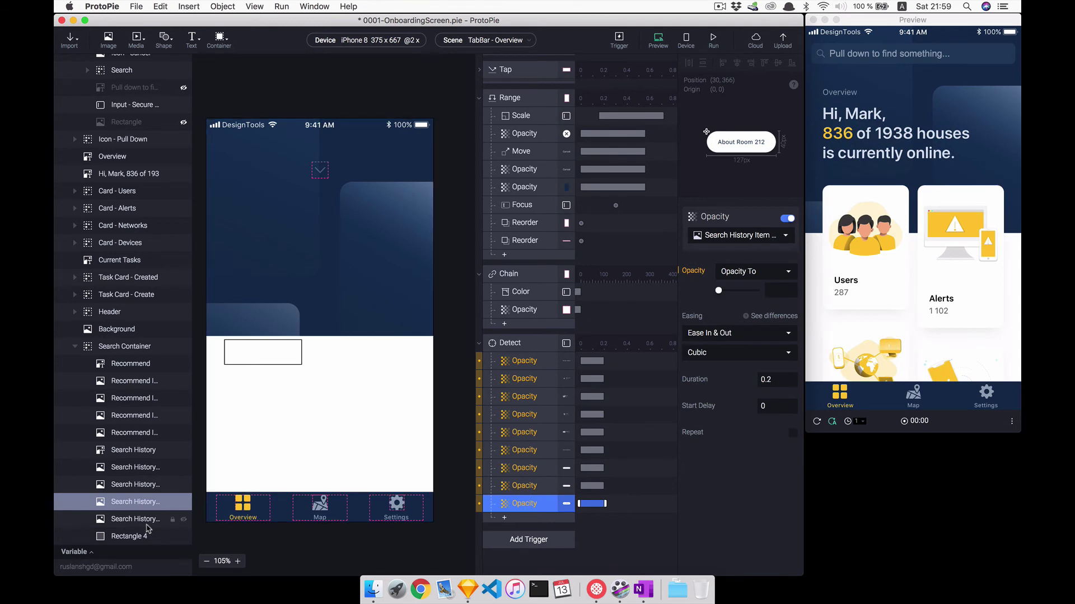
{"action": "left_click", "coordinate": [149, 520]}
{"action": "left_click", "coordinate": [506, 519]}
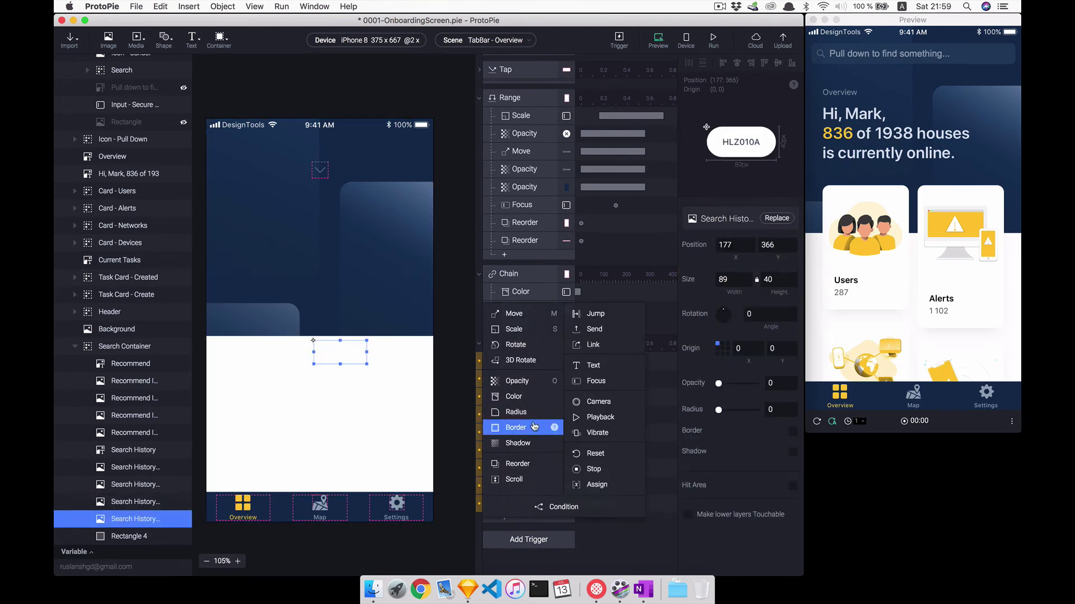
{"action": "left_click", "coordinate": [523, 380]}
{"action": "left_click", "coordinate": [524, 361], "text": "shift"}
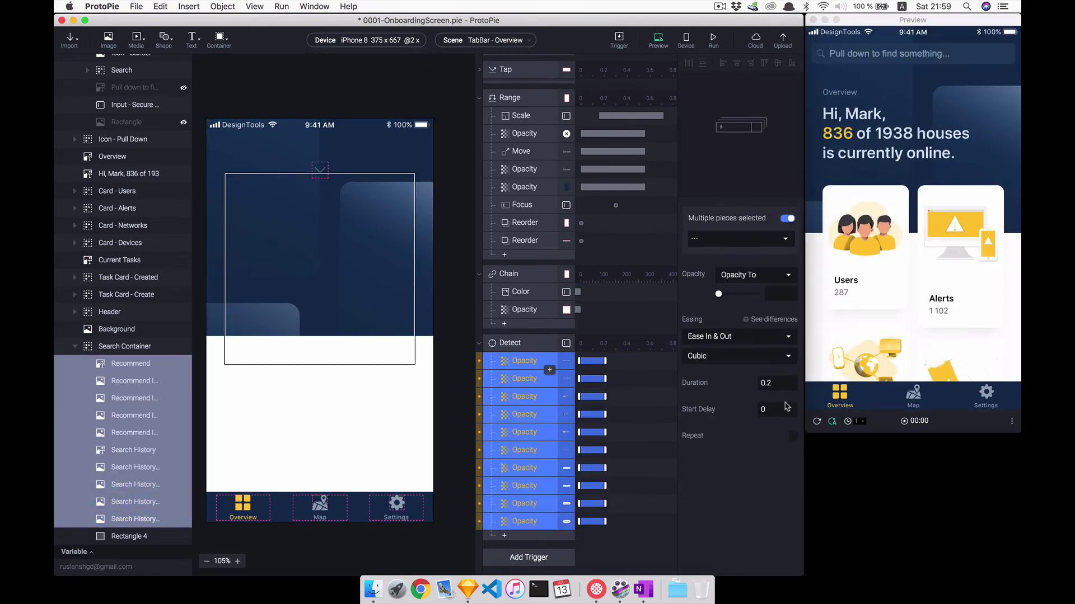
Give all ten Detect fades a 0.56 s duration and start the delay stagger at 0.04 s
{"action": "left_click", "coordinate": [782, 385]}
{"action": "type", "text": "56"}
{"action": "key", "text": "Return"}
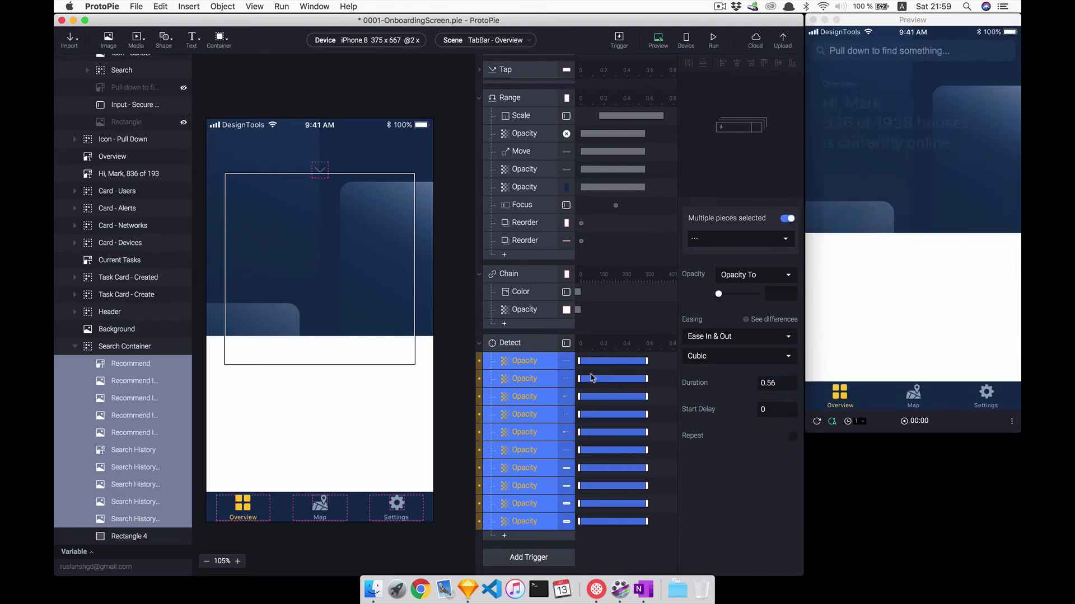
{"action": "left_click", "coordinate": [552, 362], "text": "super"}
{"action": "type", "text": ".4"}
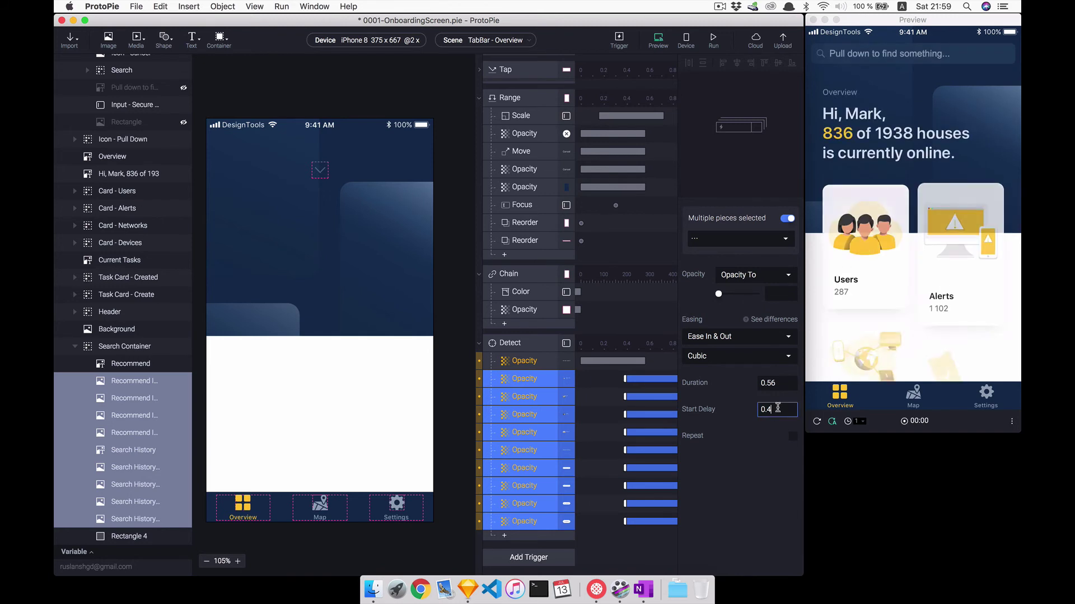
{"action": "key", "text": "BackSpace"}
{"action": "type", "text": "04"}
{"action": "key", "text": "Return"}
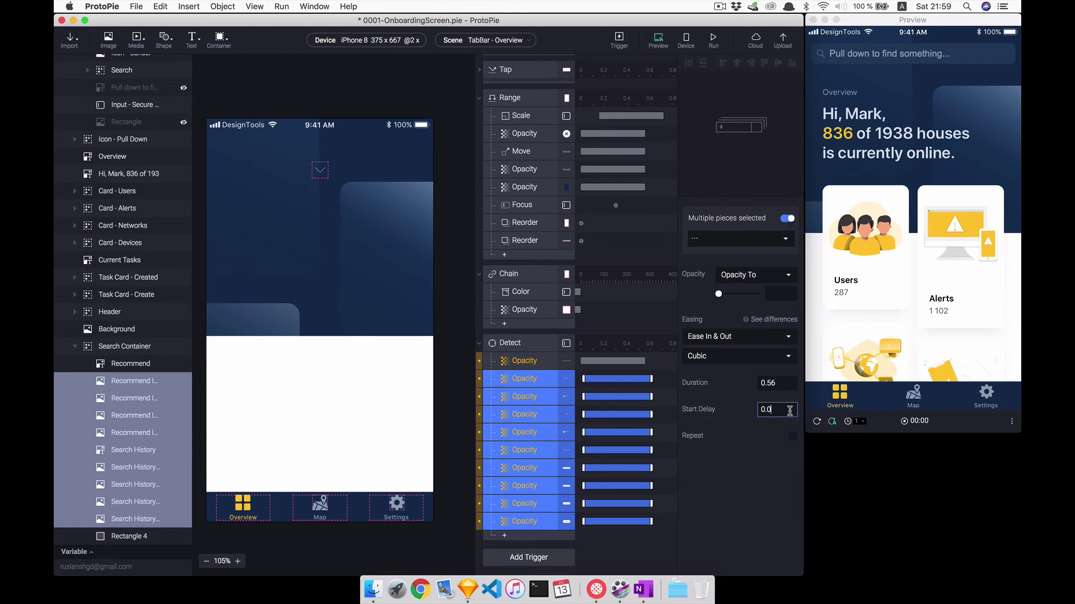
{"action": "key", "text": "Return"}
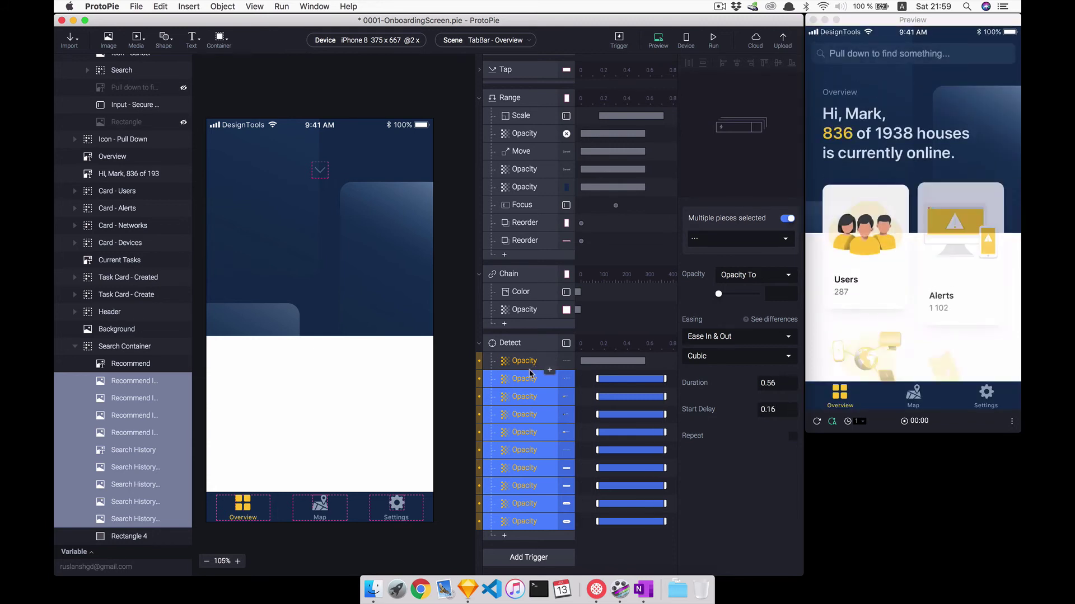
Continue staggering the fades' start delays through 0.12, 0.16 and 0.2 s
{"action": "left_click", "coordinate": [529, 380], "text": "super"}
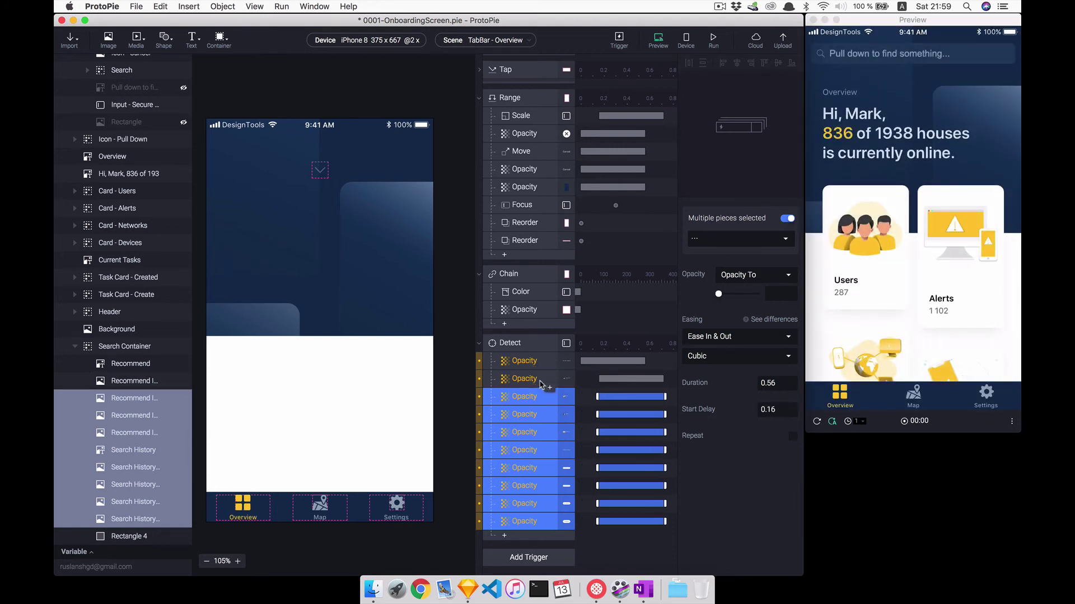
{"action": "left_click", "coordinate": [542, 384], "text": "super"}
{"action": "key", "text": "BackSpace"}
{"action": "type", "text": "2"}
{"action": "key", "text": "Return"}
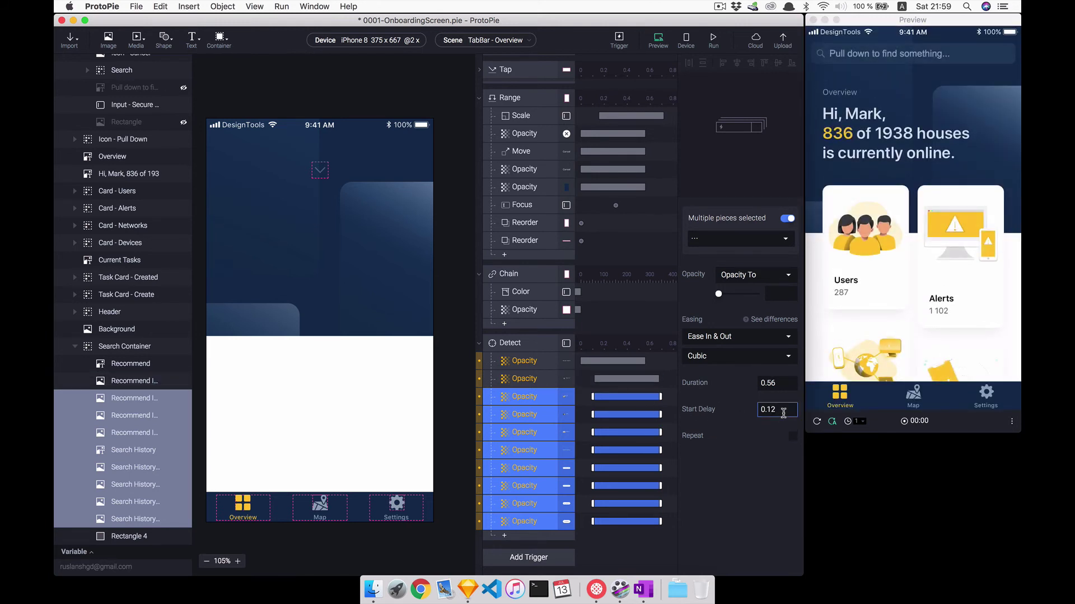
{"action": "key", "text": "BackSpace"}
{"action": "type", "text": "6"}
{"action": "key", "text": "Return"}
{"action": "left_click", "coordinate": [546, 399], "text": "super"}
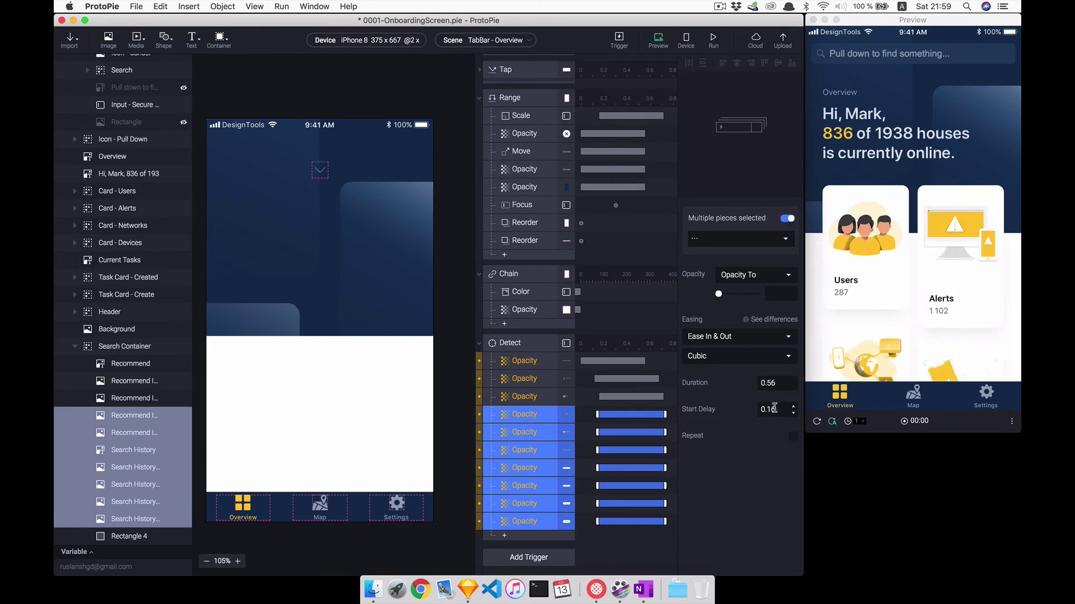
{"action": "key", "text": "BackSpace"}
{"action": "type", "text": "2"}
{"action": "key", "text": "Return"}
Raise the following fades' start delays to 0.28 and 0.32 s
{"action": "left_click", "coordinate": [545, 414], "text": "super"}
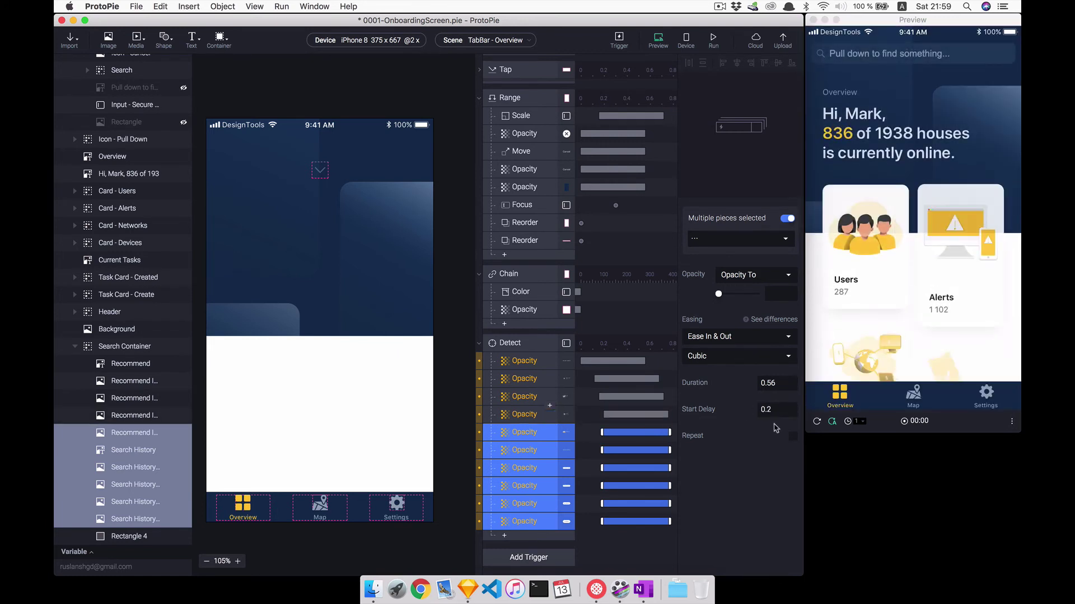
{"action": "key", "text": "Return"}
{"action": "left_click", "coordinate": [558, 432], "text": "super"}
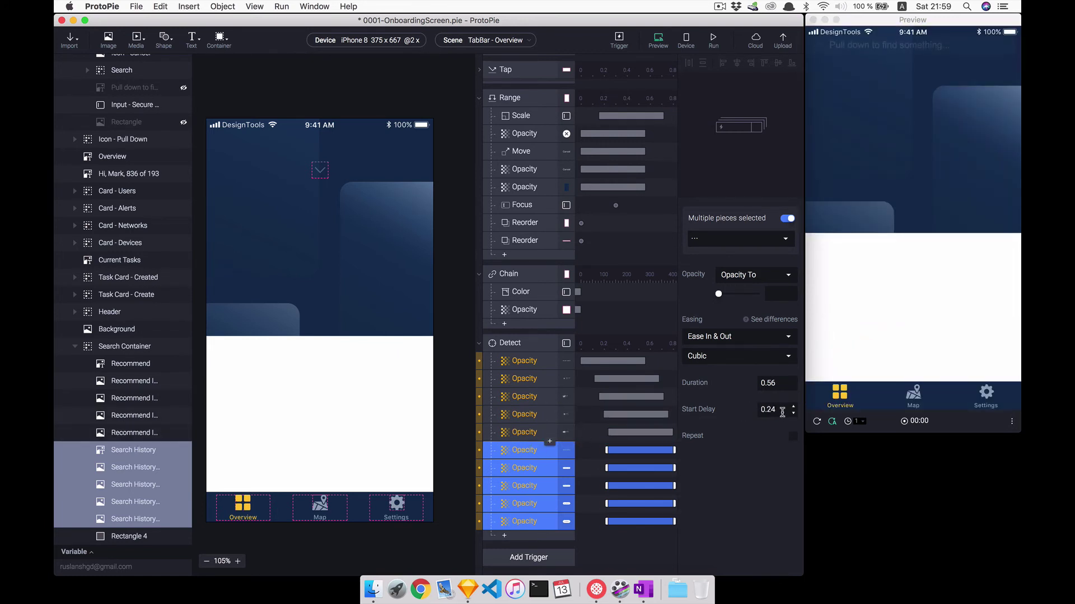
{"action": "key", "text": "BackSpace"}
{"action": "type", "text": "8"}
{"action": "key", "text": "Return"}
{"action": "left_click", "coordinate": [554, 450], "text": "super"}
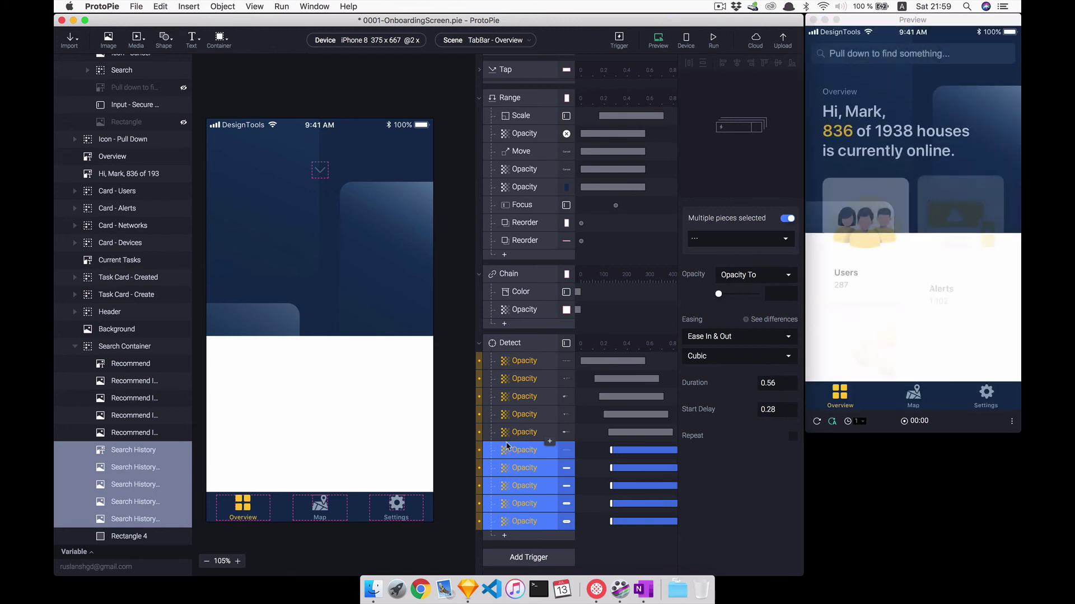
{"action": "type", "text": "2"}
{"action": "key", "text": "Return"}
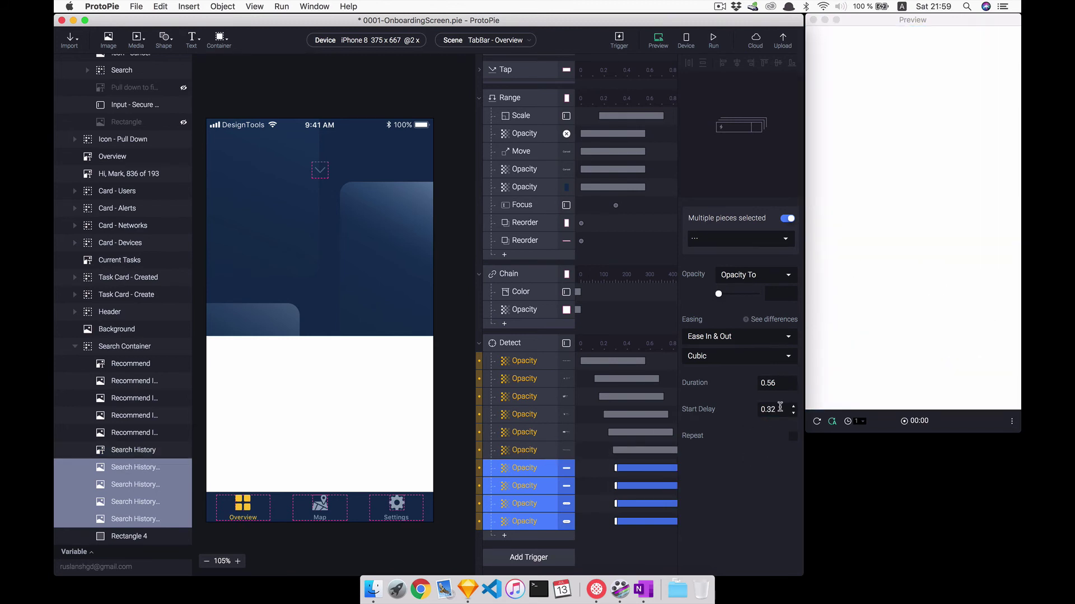
Finish the stagger with 0.36, 0.4 and 0.44 s start delays on the last fades
{"action": "left_click", "coordinate": [547, 468], "text": "super"}
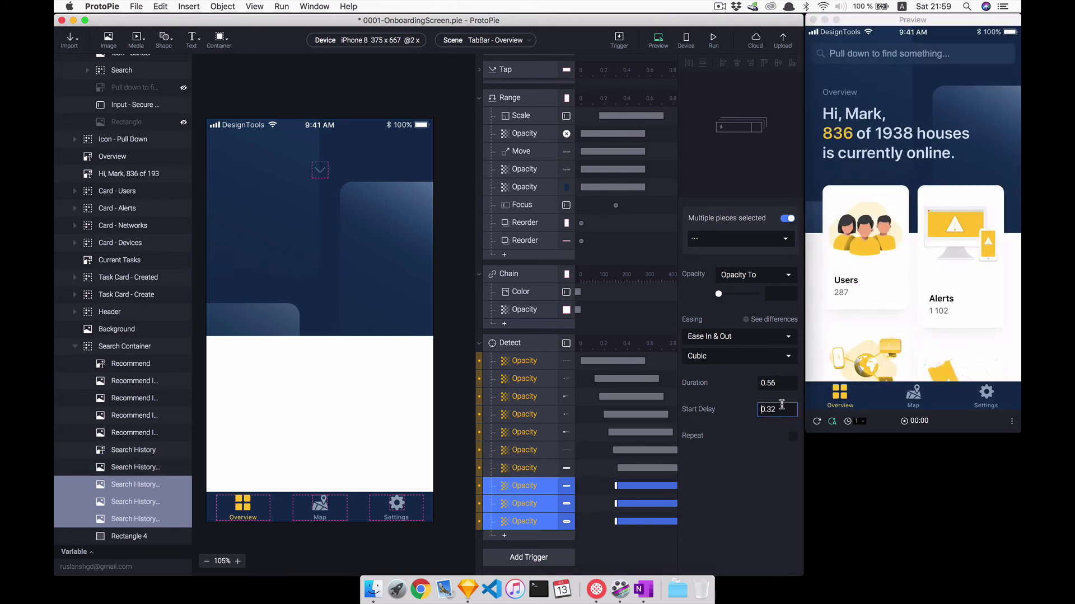
{"action": "type", "text": "6"}
{"action": "key", "text": "Return"}
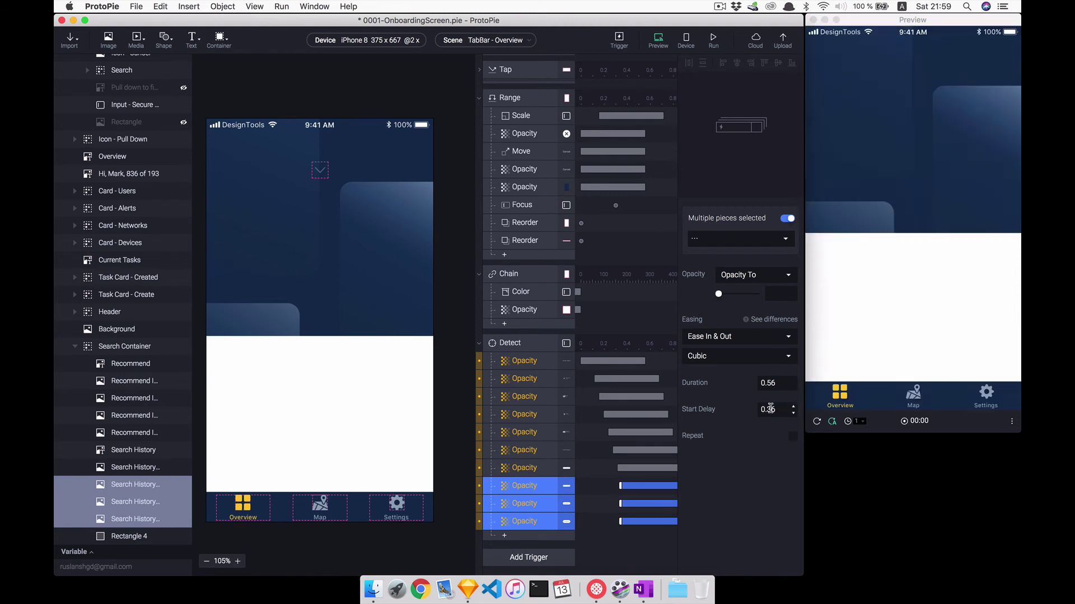
{"action": "left_click", "coordinate": [549, 486], "text": "super"}
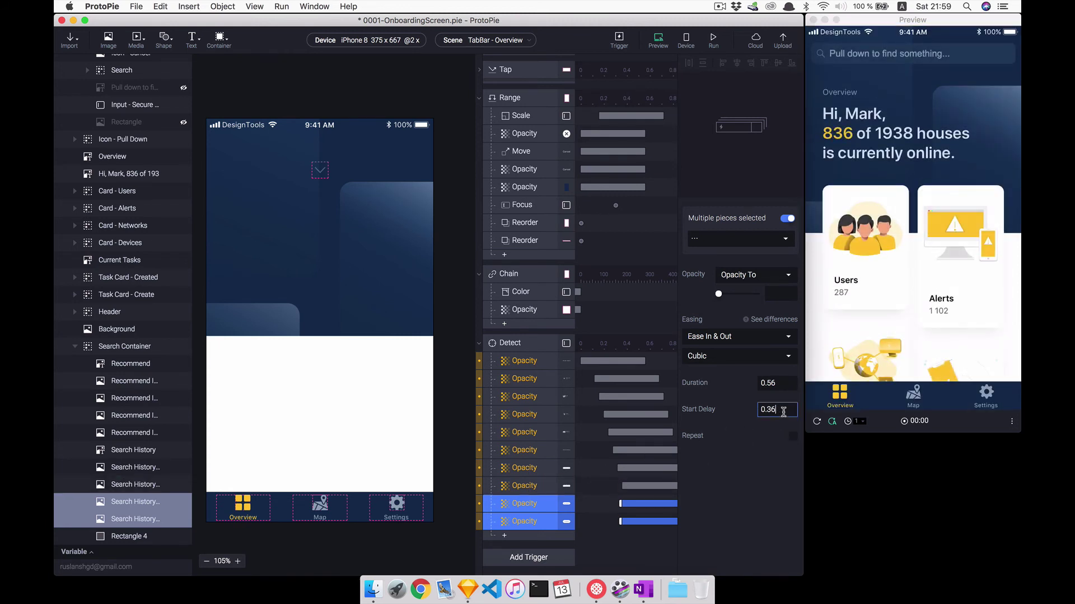
{"action": "type", "text": "0.4"}
{"action": "key", "text": "Return"}
{"action": "left_click", "coordinate": [548, 503], "text": "super"}
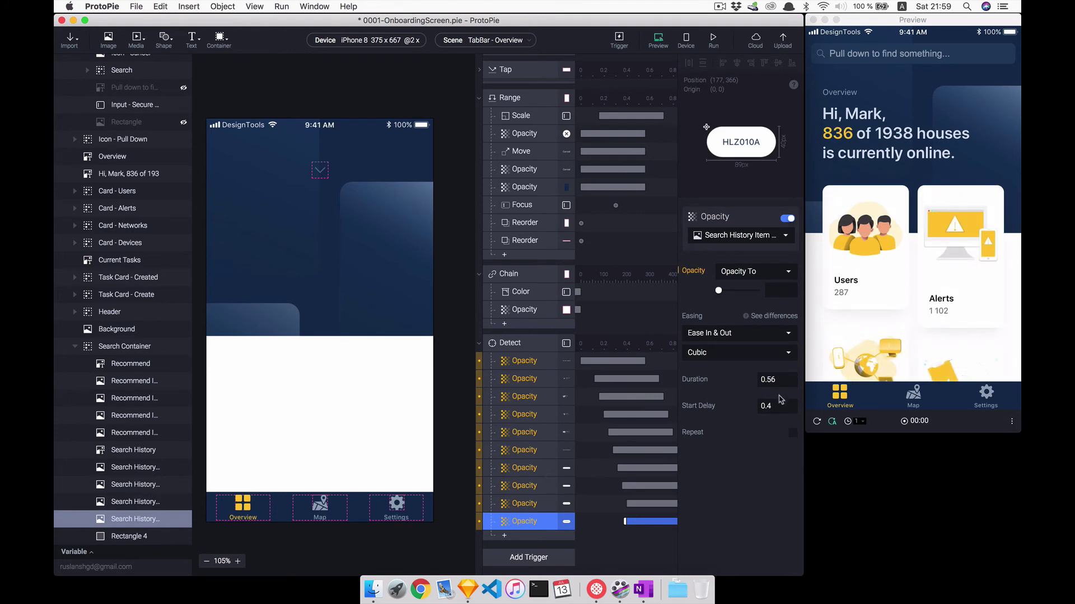
{"action": "type", "text": "4"}
{"action": "key", "text": "Return"}
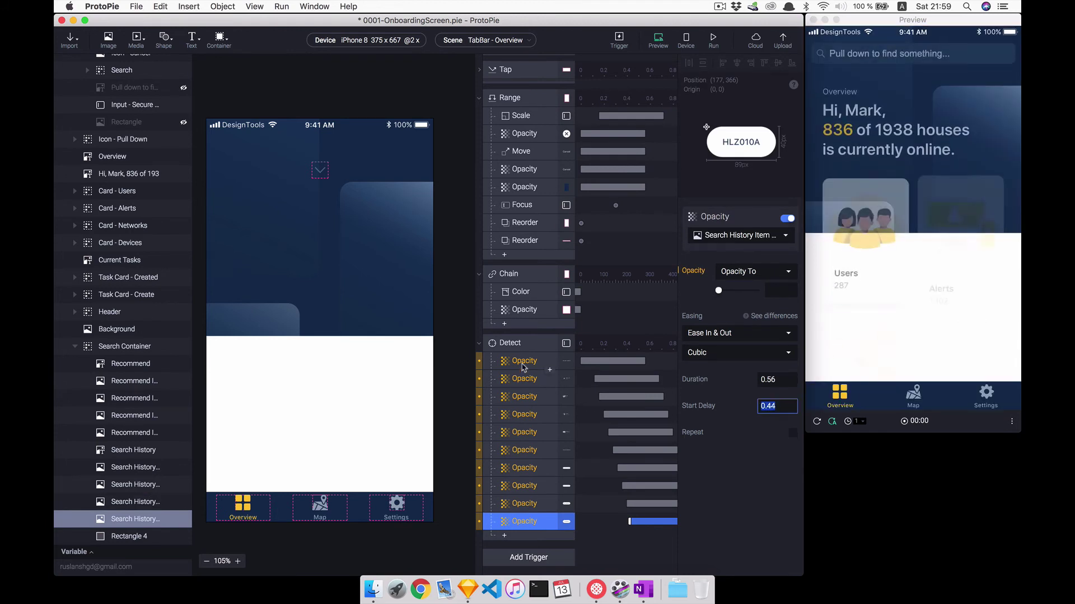
{"action": "left_click_drag", "start_coordinate": [582, 353], "coordinate": [718, 380]}
{"action": "left_click", "coordinate": [513, 365]}
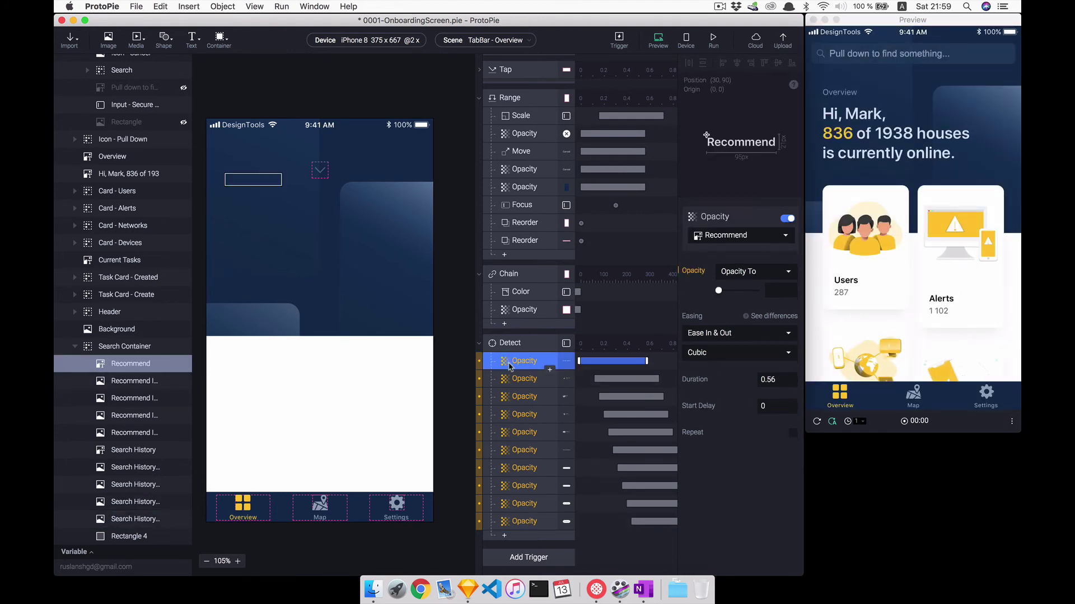
Set all ten Detect fades to end at opacity 100 and add a Tap trigger on Text Button - Cancel
{"action": "left_click", "coordinate": [535, 525], "text": "shift"}
{"action": "left_click_drag", "start_coordinate": [717, 297], "coordinate": [758, 295]}
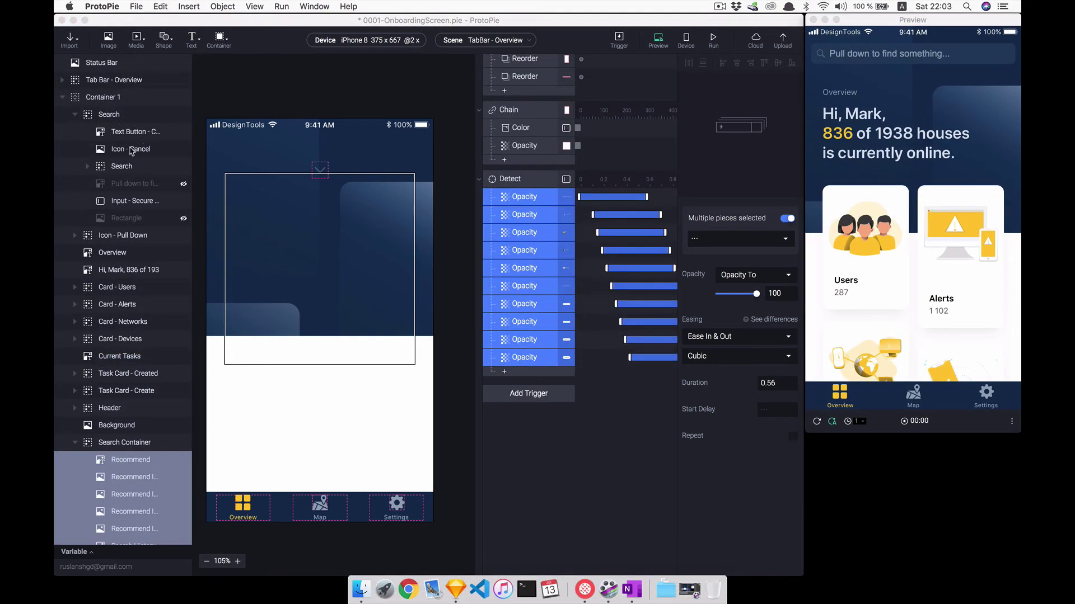
{"action": "left_click", "coordinate": [133, 137]}
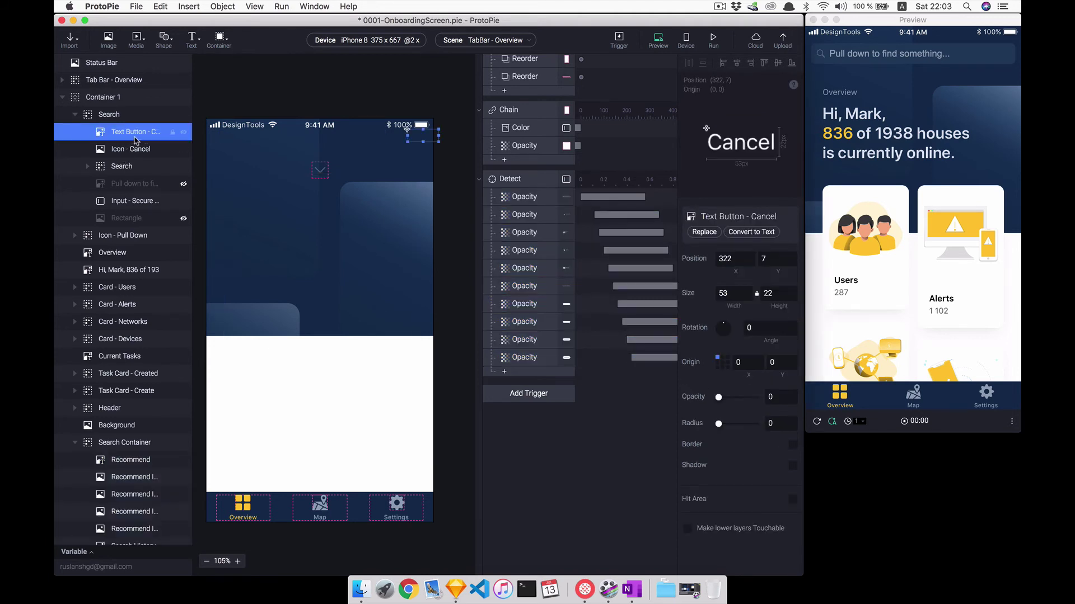
{"action": "left_click", "coordinate": [515, 394]}
{"action": "left_click", "coordinate": [532, 240]}
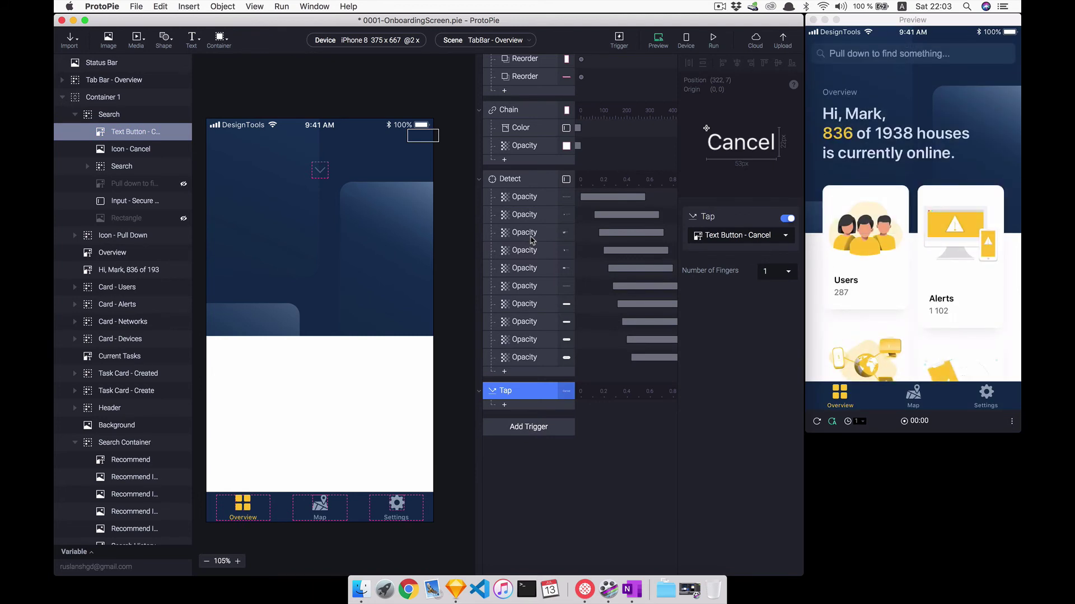
Copy all of the Range trigger's responses and paste them into the Cancel Tap trigger
{"action": "scroll", "coordinate": [509, 220], "scroll_direction": "up", "scroll_amount": 2}
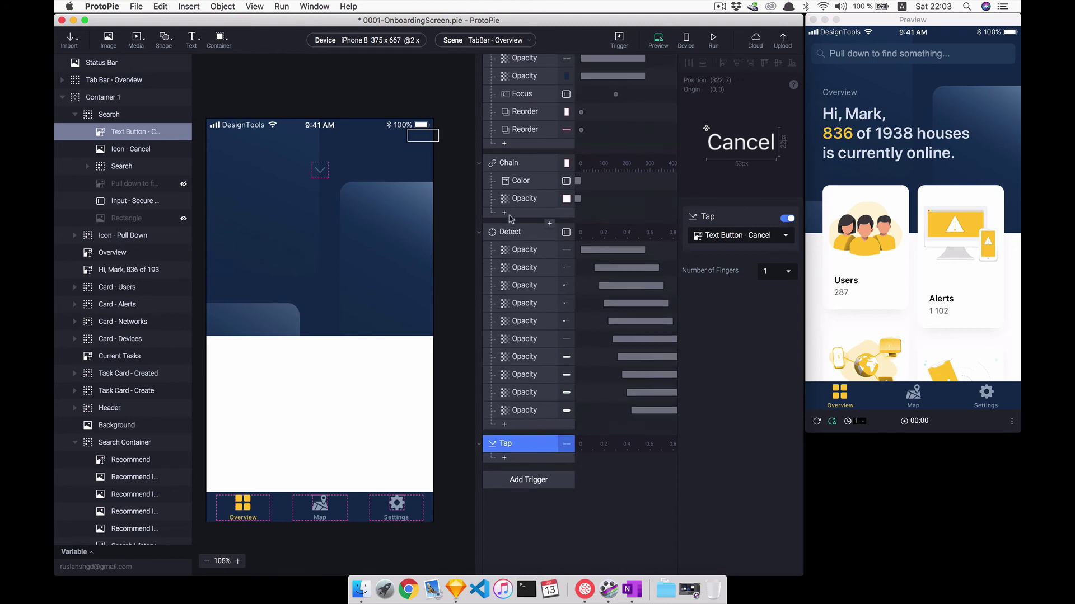
{"action": "scroll", "coordinate": [508, 220], "scroll_direction": "up", "scroll_amount": 3}
{"action": "scroll", "coordinate": [509, 220], "scroll_direction": "up", "scroll_amount": 2}
{"action": "left_click", "coordinate": [521, 147]}
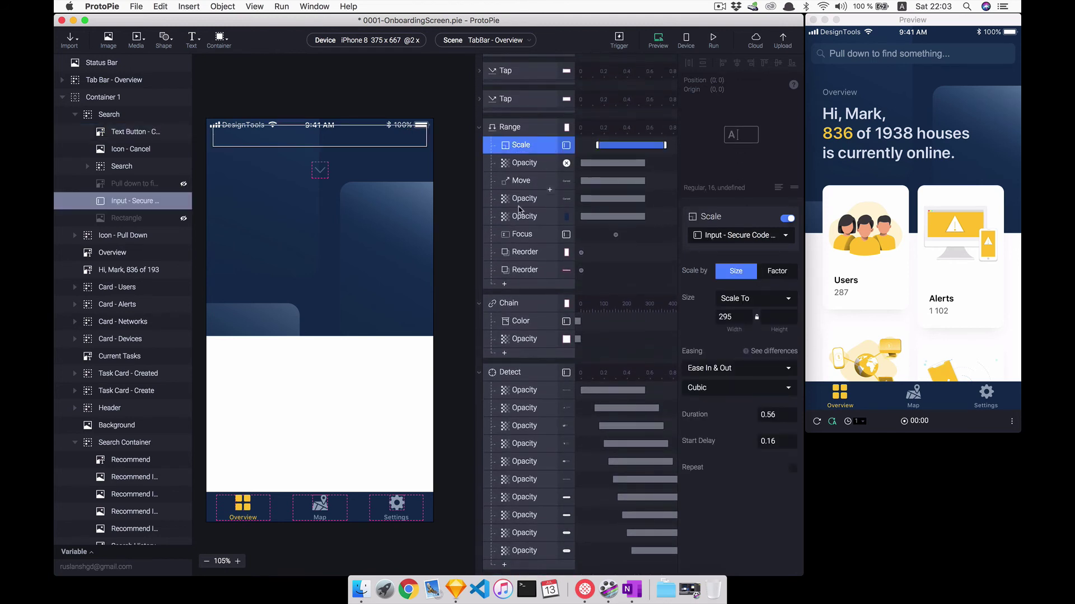
{"action": "left_click", "coordinate": [515, 272], "text": "shift"}
{"action": "scroll", "coordinate": [516, 272], "scroll_direction": "down", "scroll_amount": 5}
{"action": "scroll", "coordinate": [513, 274], "scroll_direction": "down", "scroll_amount": 5}
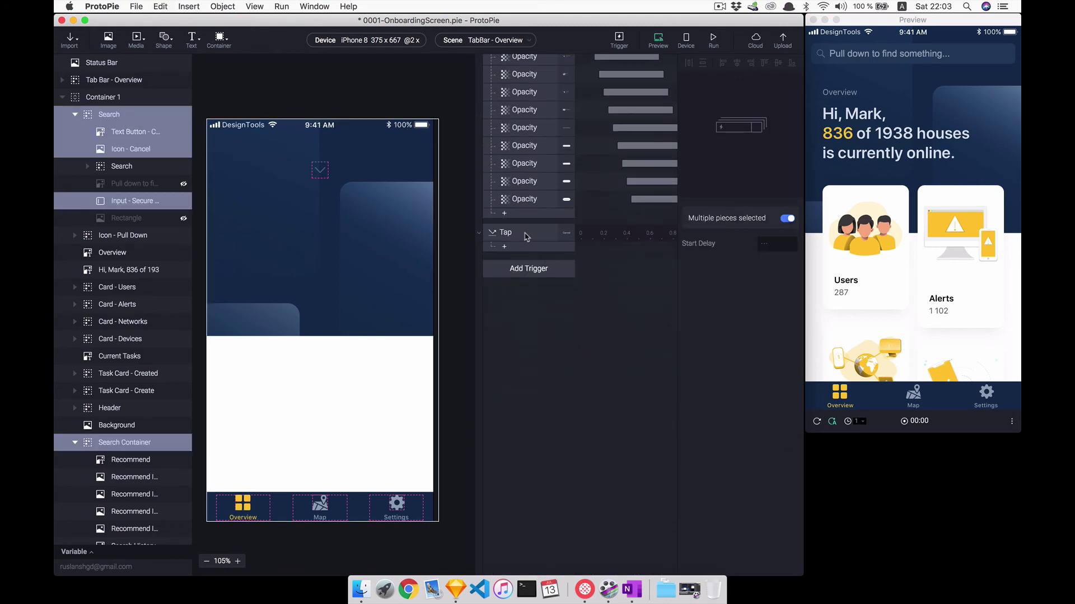
{"action": "left_click", "coordinate": [526, 232]}
{"action": "key", "text": "super+v"}
Move the Search Container Reorder response to the top and change its reorder position
{"action": "left_click", "coordinate": [516, 375]}
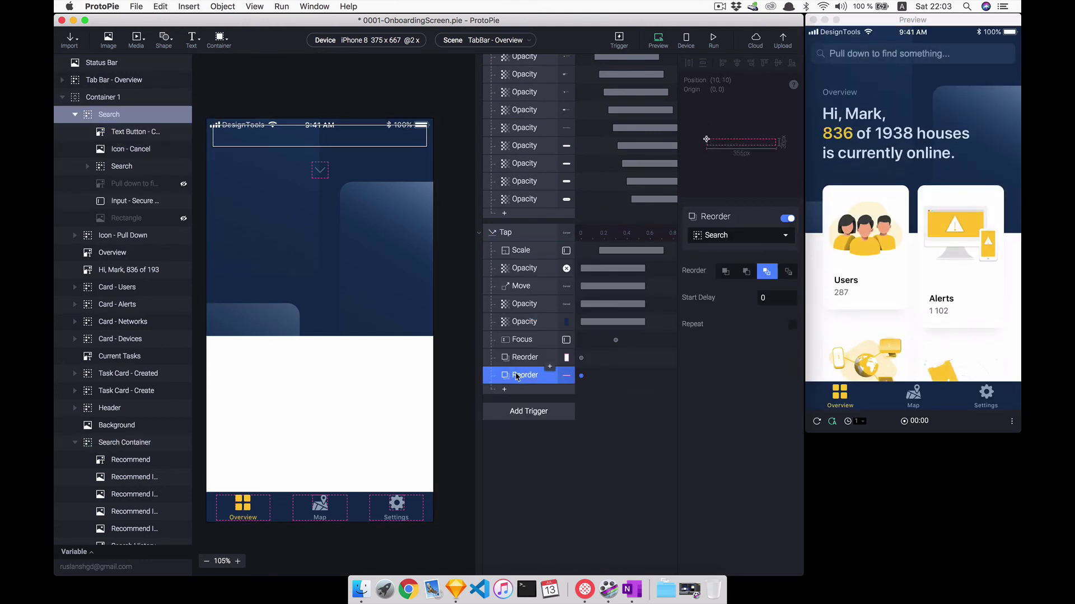
{"action": "left_click", "coordinate": [517, 361]}
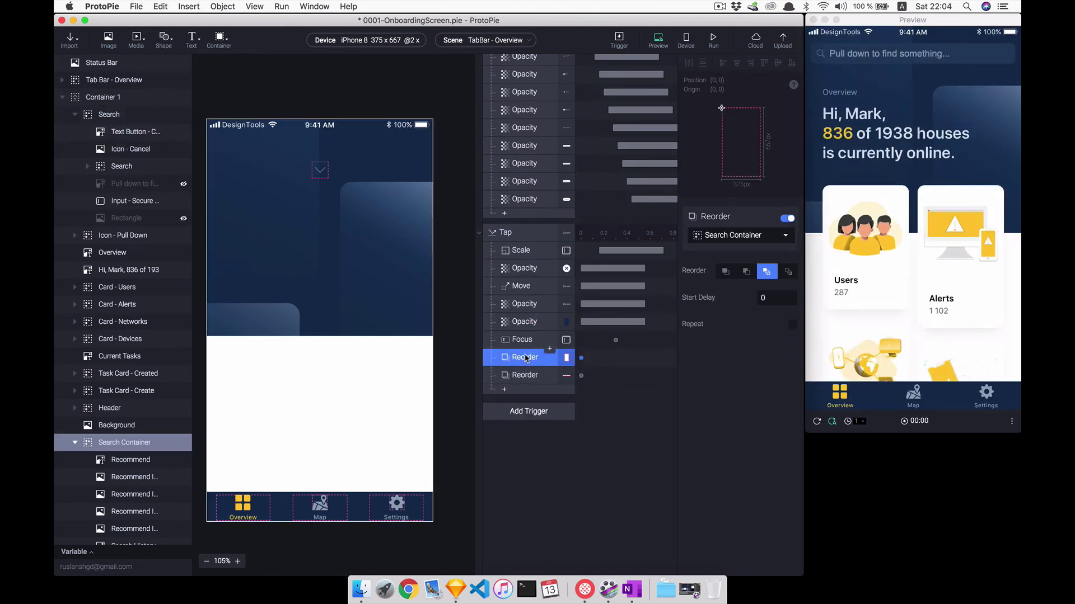
{"action": "left_click_drag", "start_coordinate": [530, 350], "coordinate": [545, 248]}
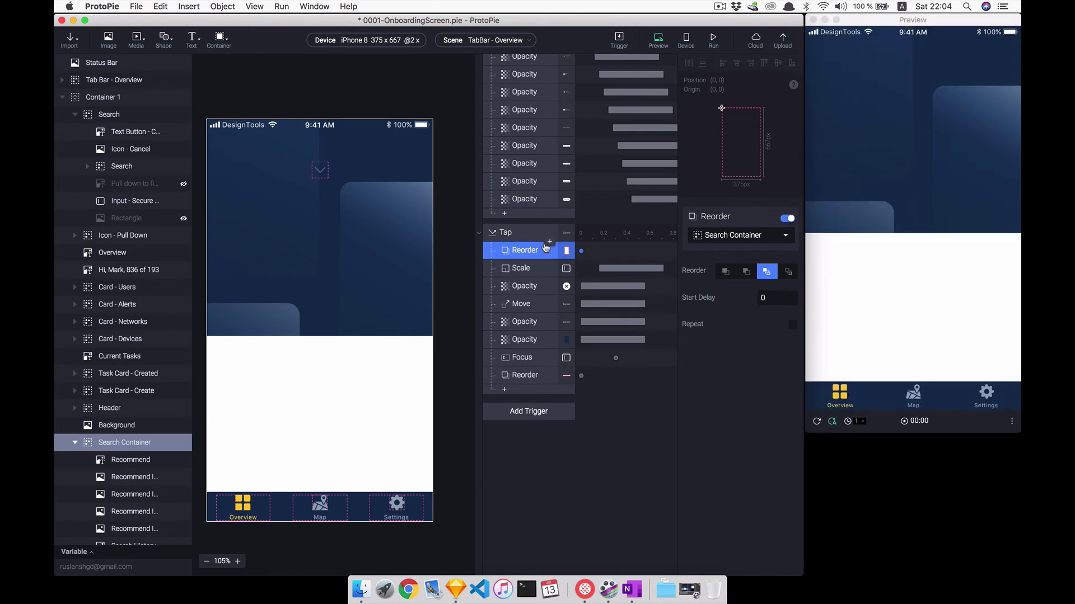
{"action": "left_click", "coordinate": [788, 273]}
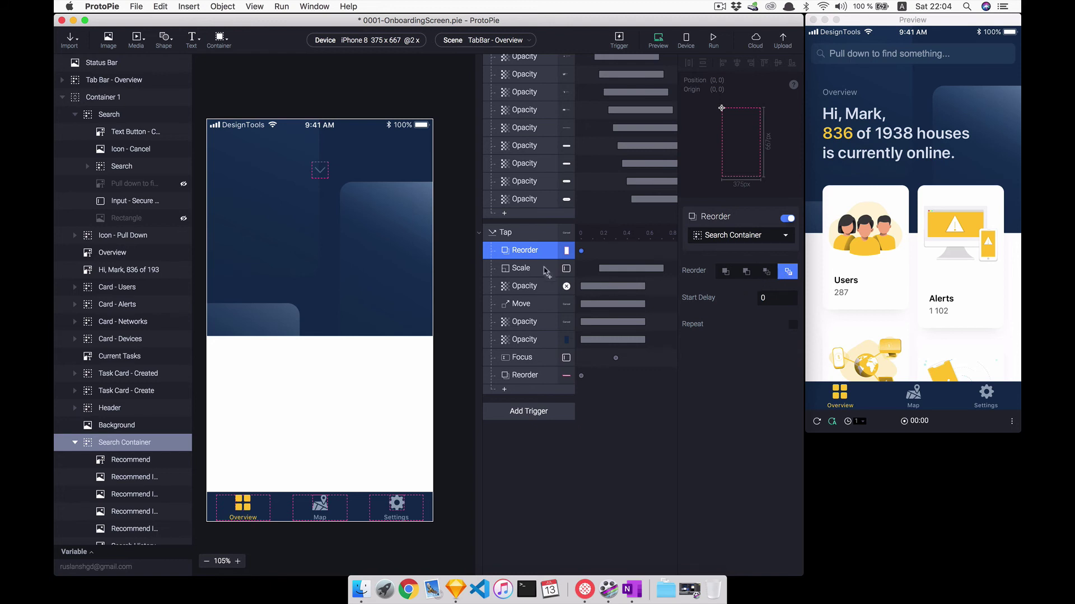
{"action": "left_click", "coordinate": [526, 269]}
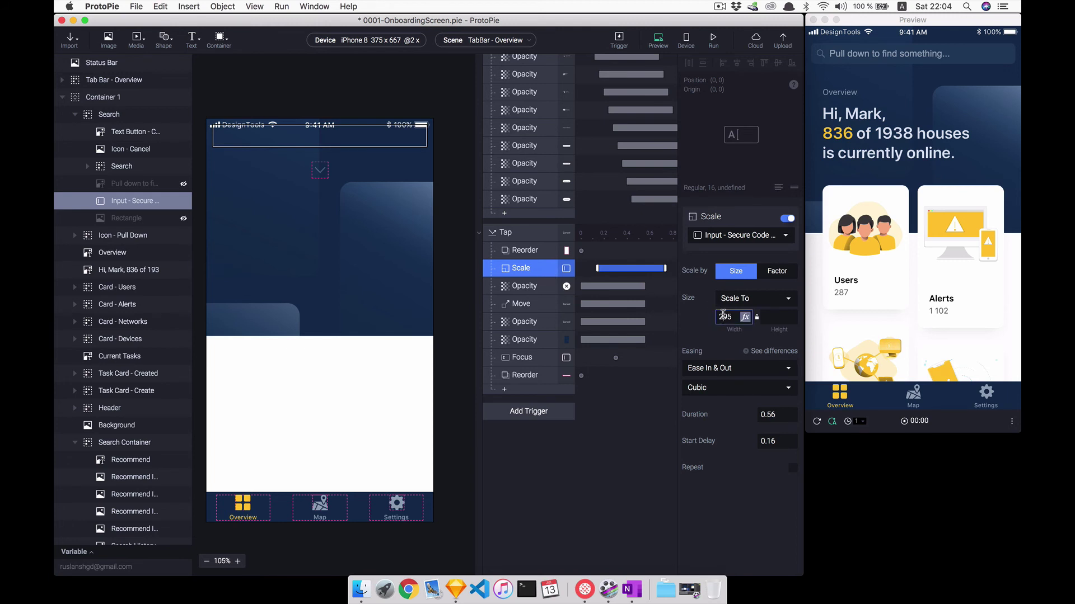
{"action": "left_click", "coordinate": [523, 287]}
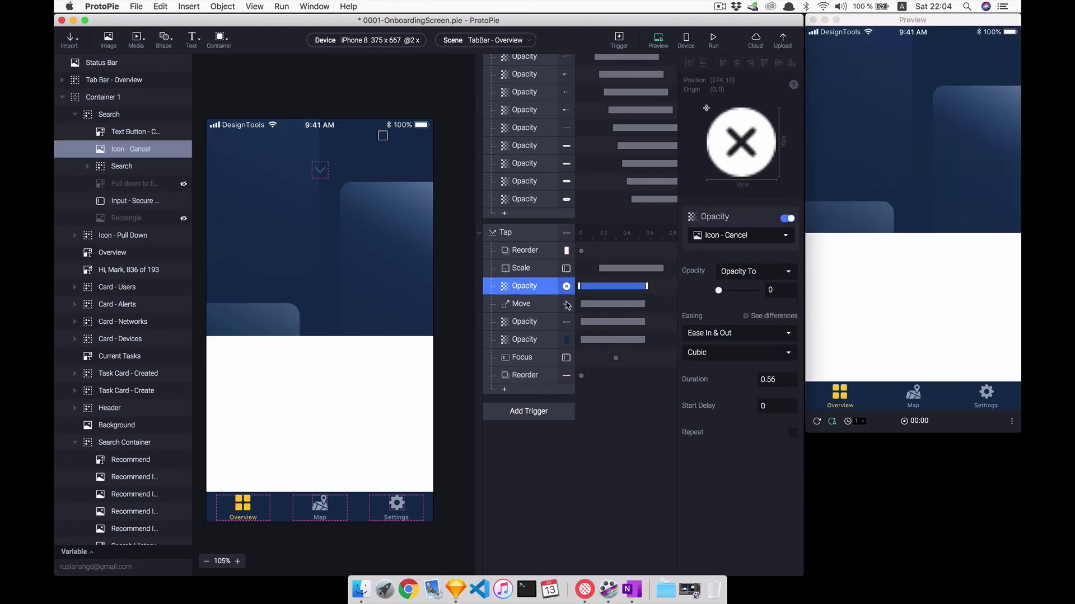
Set the Cancel button Move X to 322, switch Focus to Focus Out, and delete the extra Search Reorder
{"action": "left_click", "coordinate": [534, 305]}
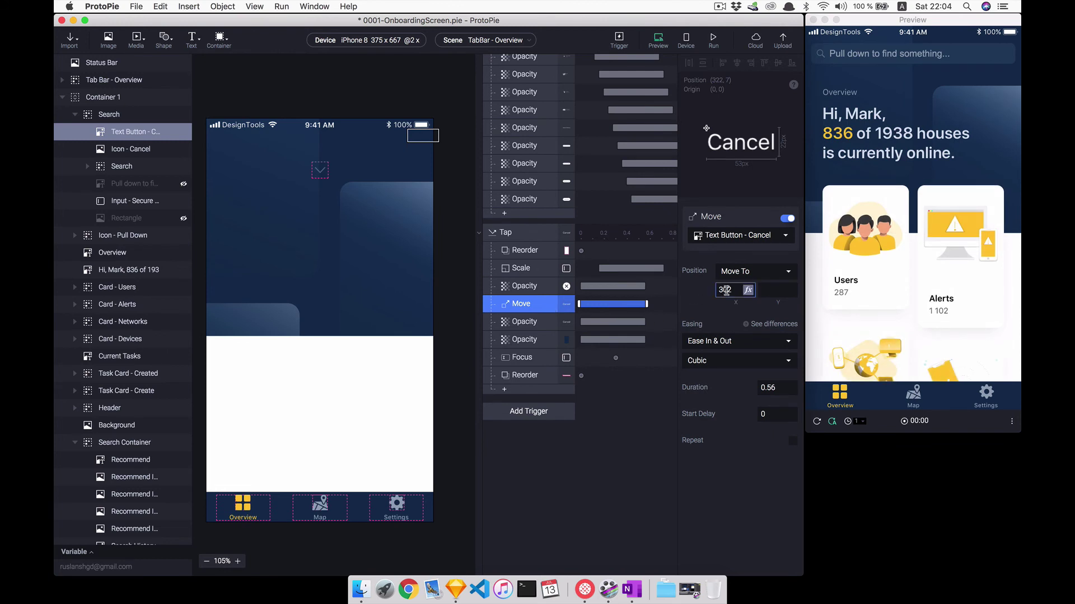
{"action": "type", "text": "2"}
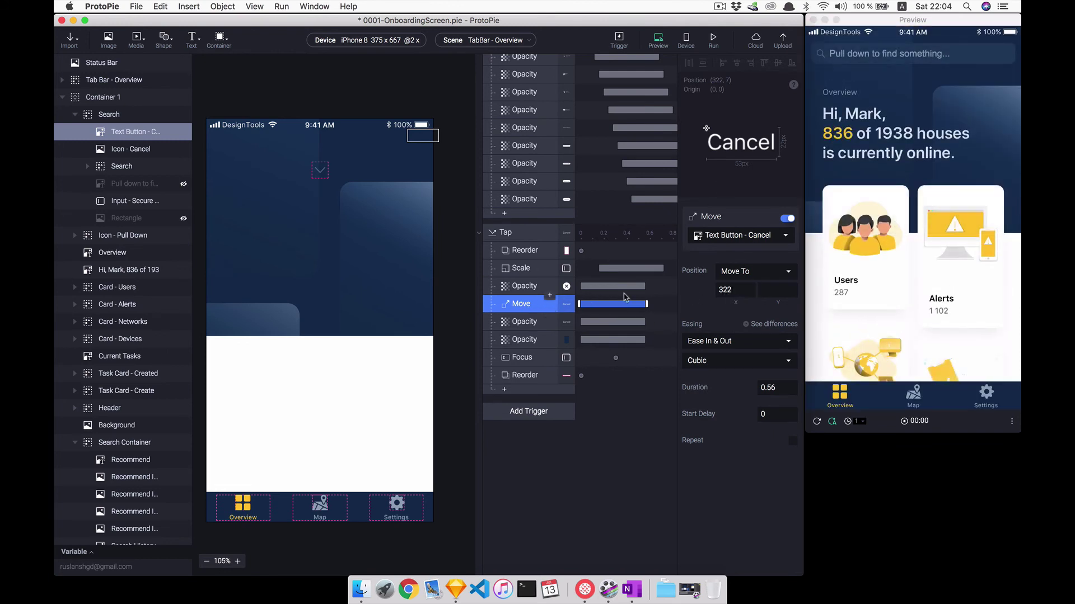
{"action": "left_click", "coordinate": [529, 323]}
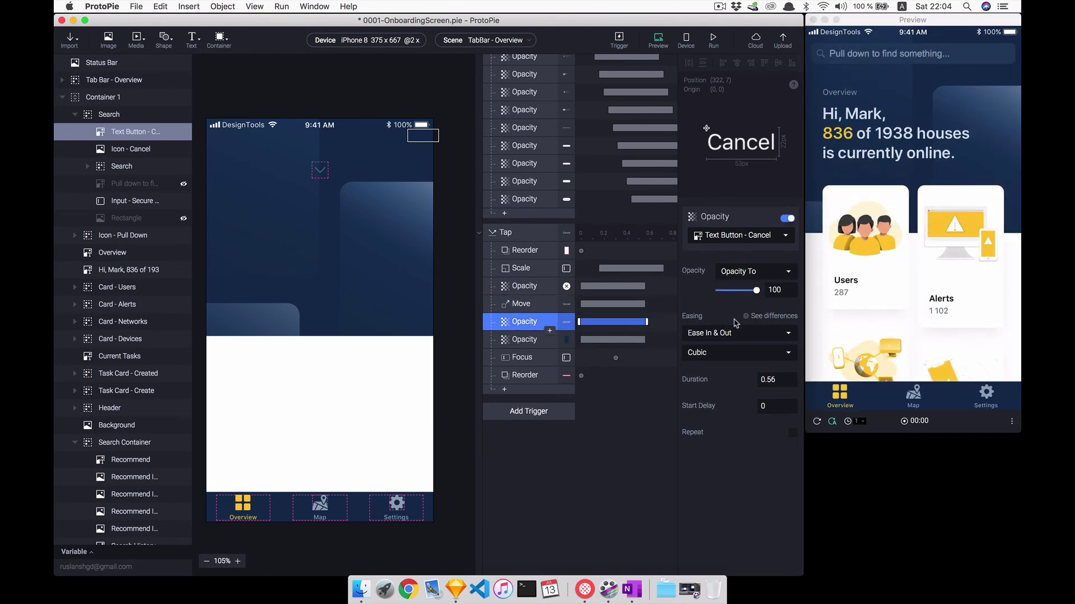
{"action": "left_click", "coordinate": [531, 339]}
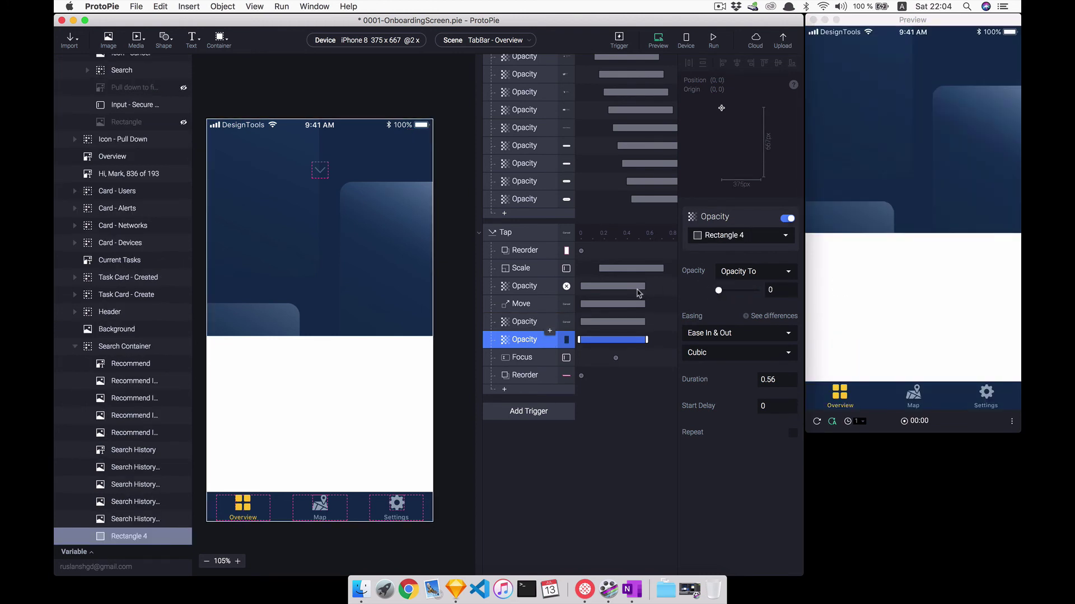
{"action": "left_click", "coordinate": [516, 359]}
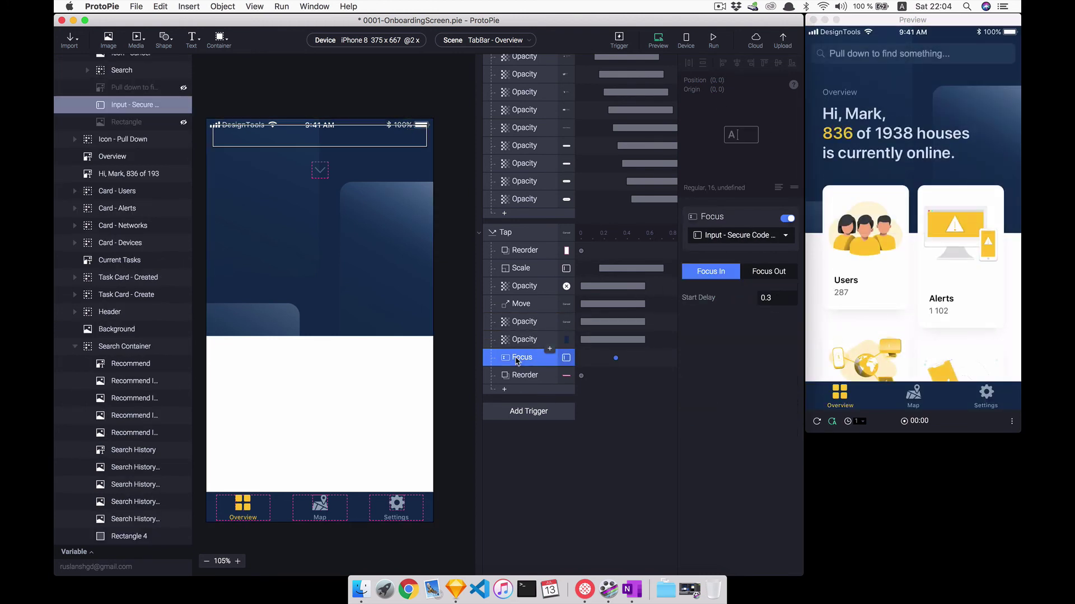
{"action": "left_click", "coordinate": [774, 270]}
{"action": "left_click", "coordinate": [546, 375]}
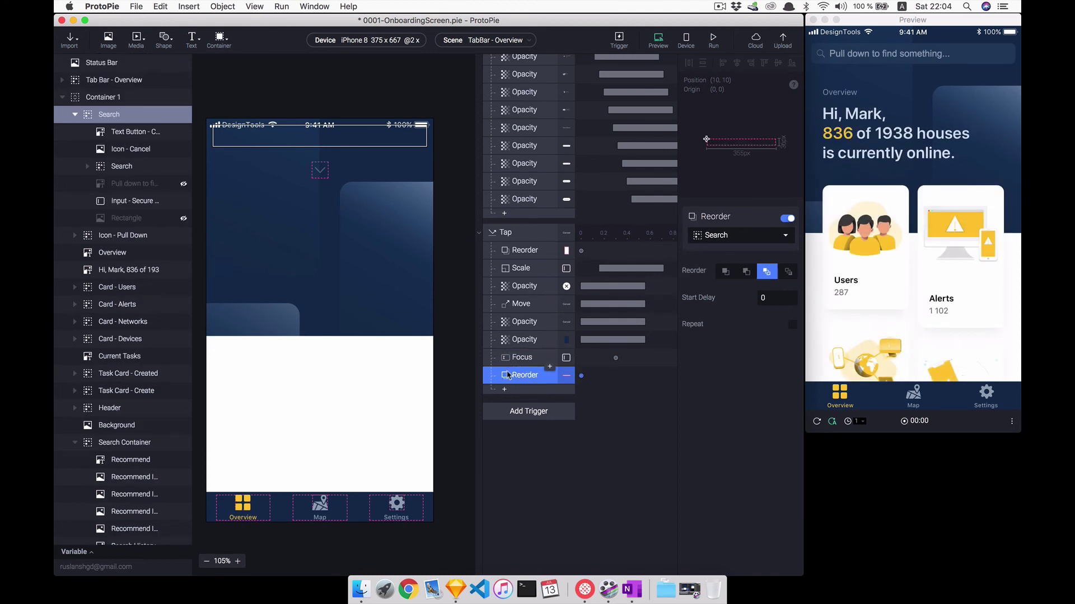
{"action": "key", "text": "Delete"}
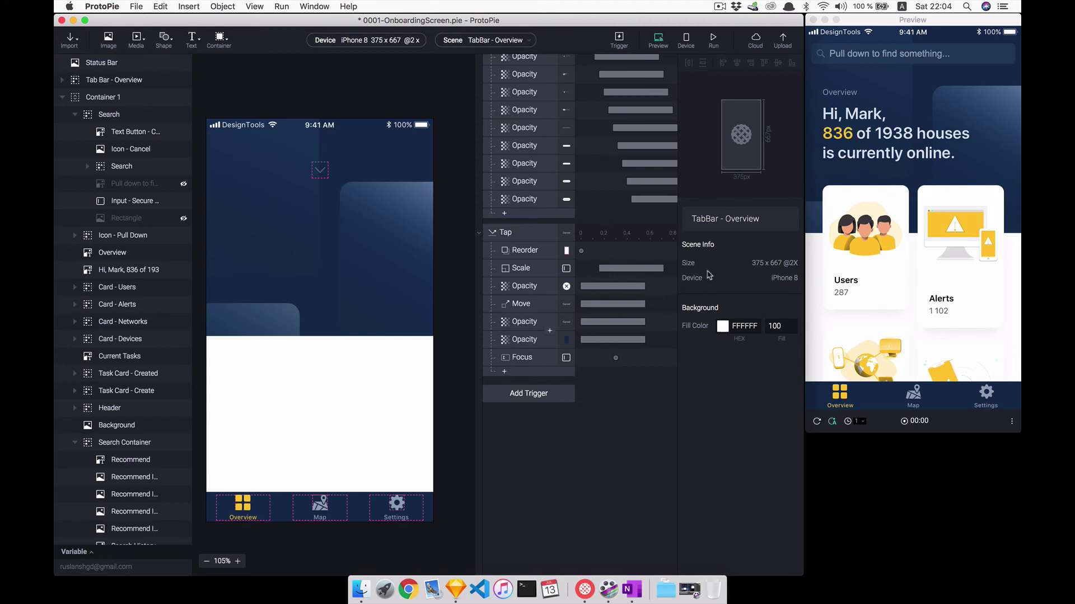
{"action": "left_click", "coordinate": [926, 126]}
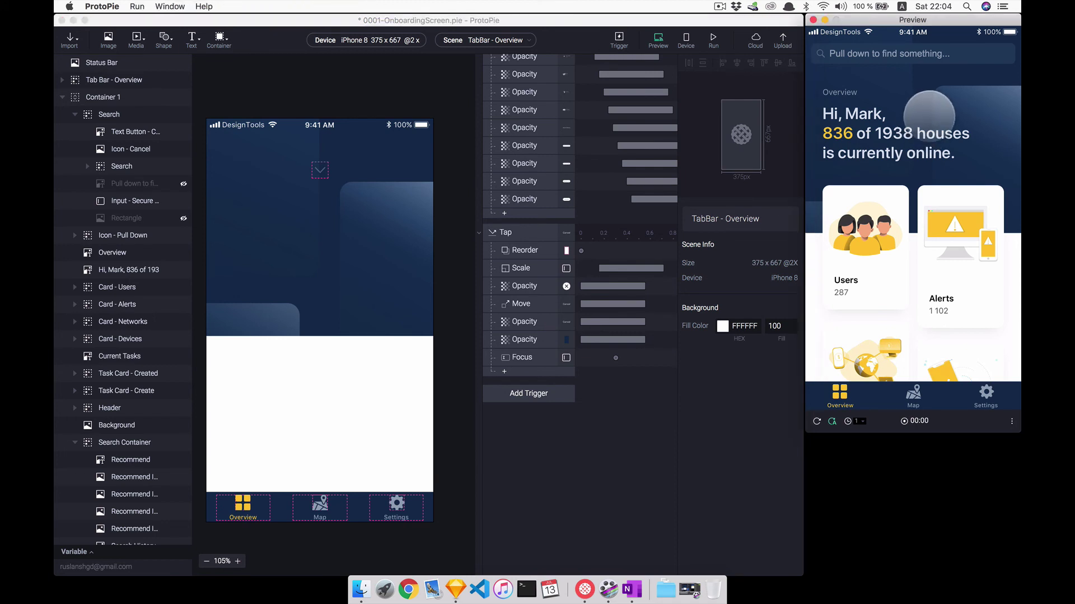
{"action": "left_click_drag", "start_coordinate": [926, 126], "coordinate": [925, 148]}
{"action": "type", "text": "dfs"}
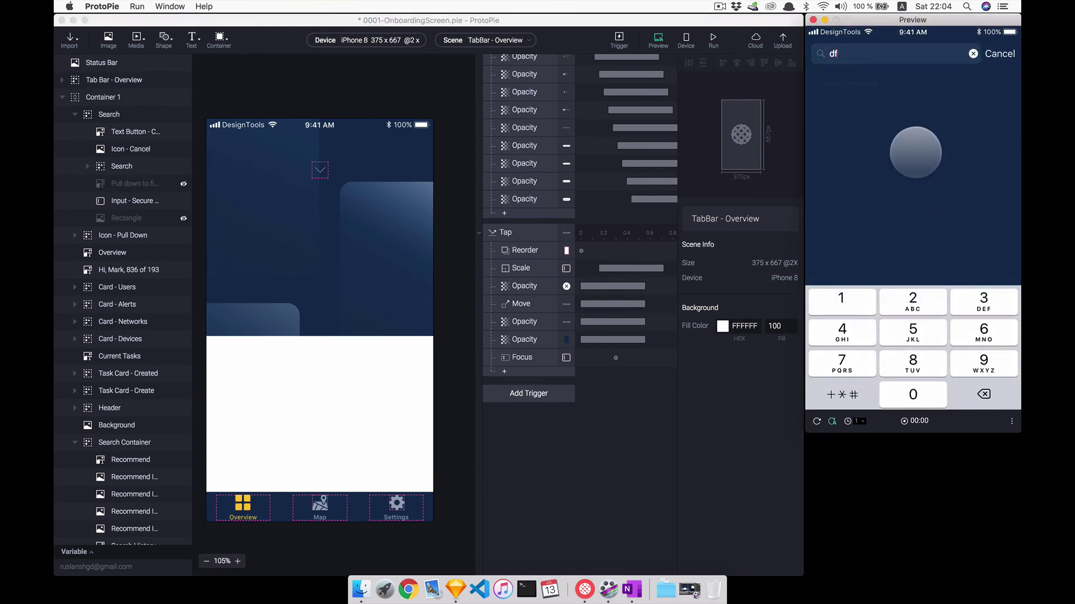
{"action": "left_click", "coordinate": [1001, 56]}
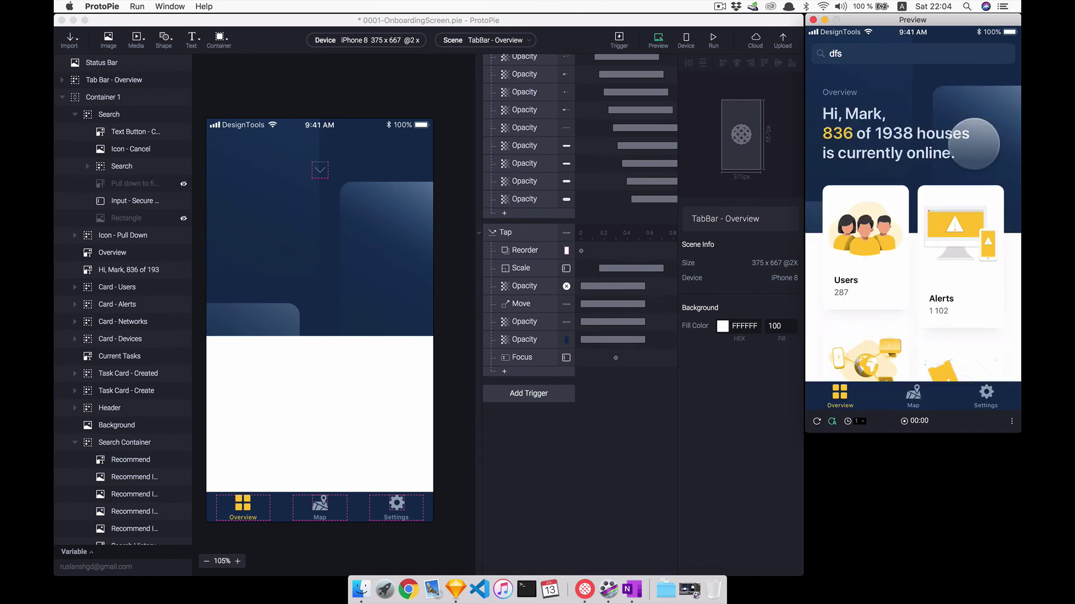
{"action": "left_click", "coordinate": [525, 276]}
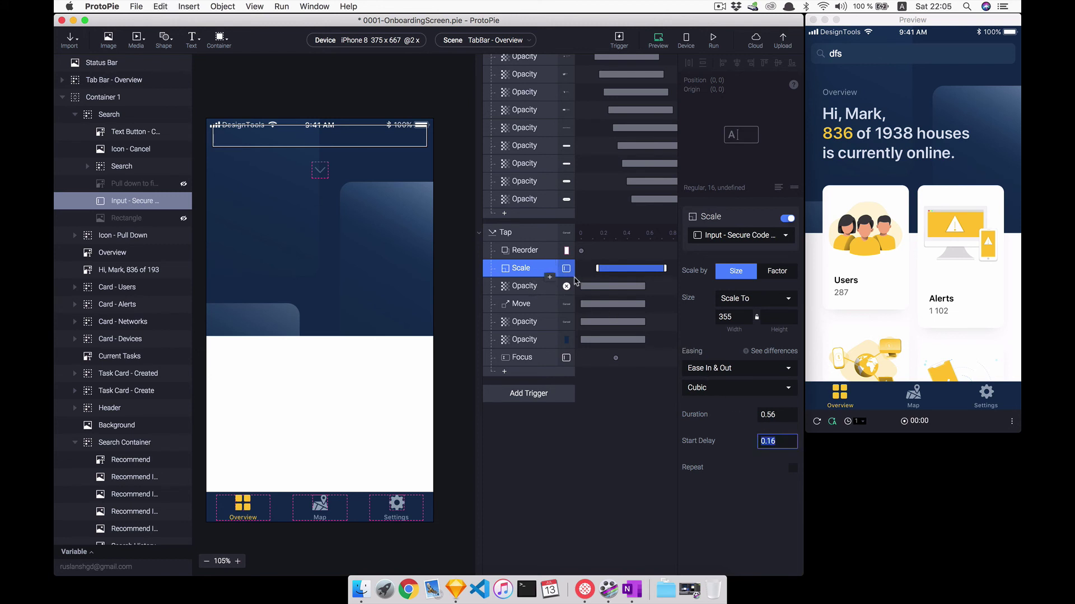
{"action": "left_click", "coordinate": [524, 273]}
{"action": "left_click", "coordinate": [930, 104]}
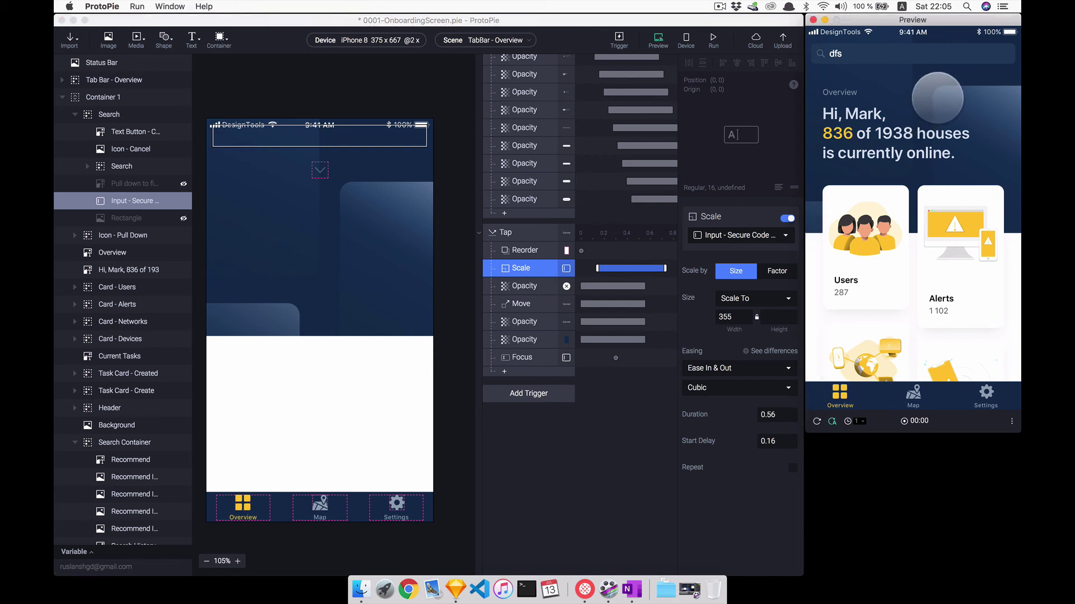
{"action": "left_click", "coordinate": [930, 103]}
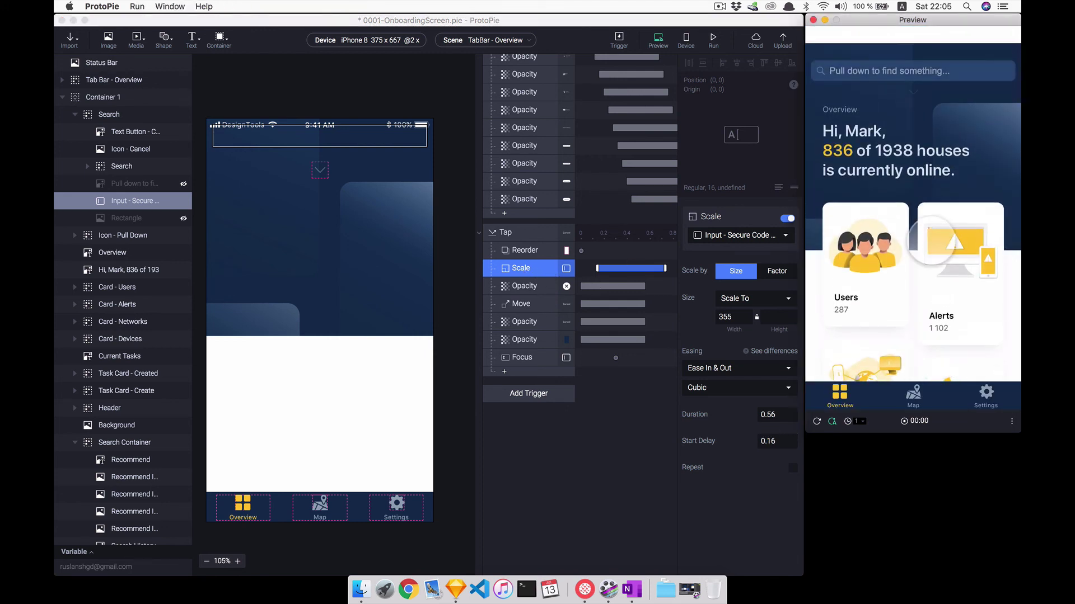
{"action": "left_click", "coordinate": [932, 170]}
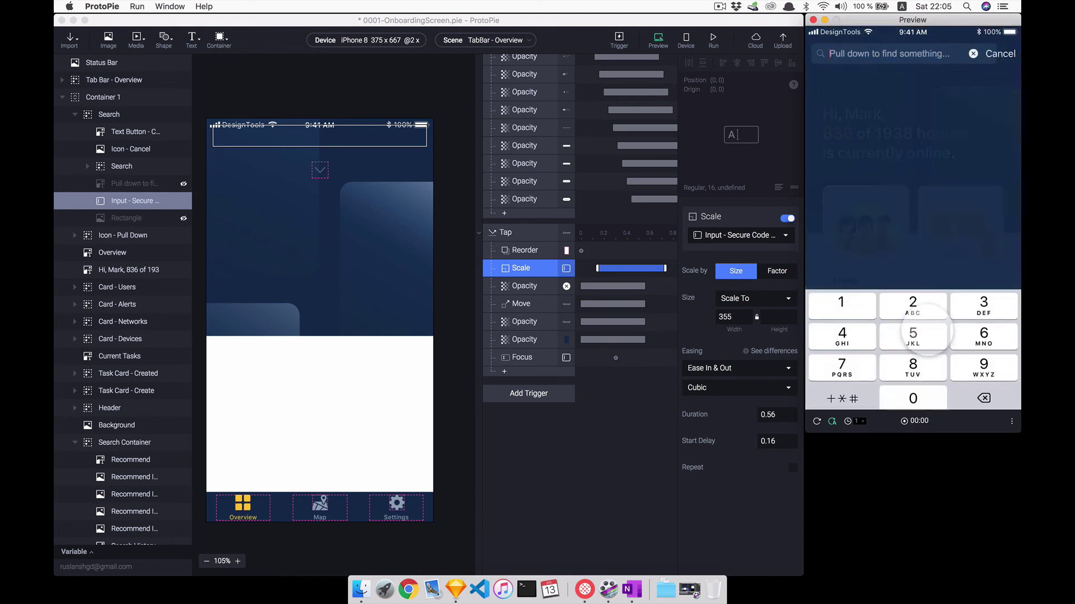
{"action": "left_click", "coordinate": [933, 177]}
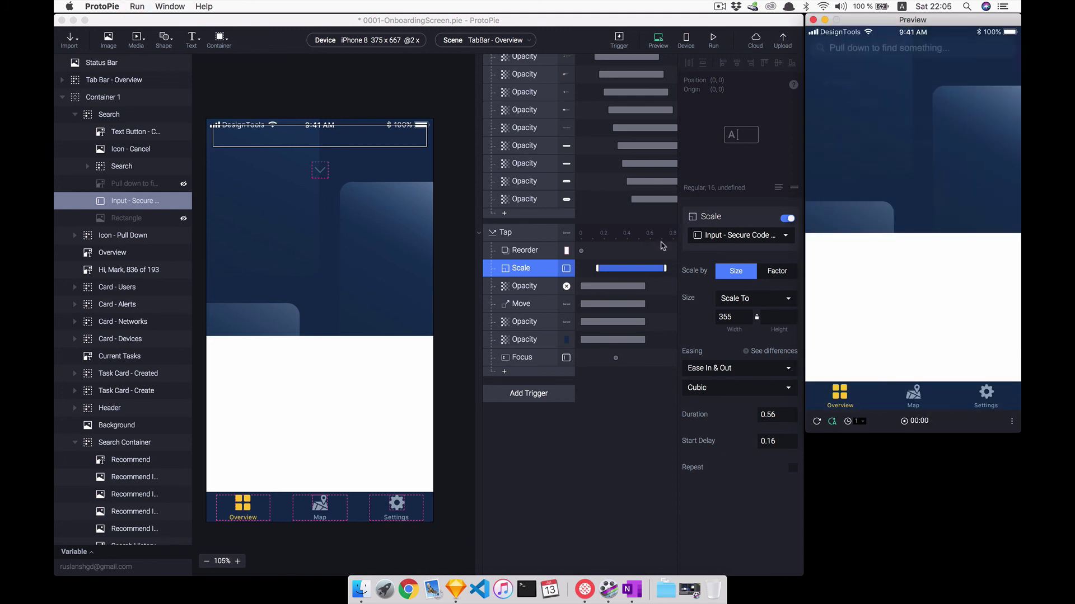
{"action": "scroll", "coordinate": [574, 286], "scroll_direction": "up", "scroll_amount": 5}
{"action": "scroll", "coordinate": [574, 285], "scroll_direction": "up", "scroll_amount": 3}
{"action": "scroll", "coordinate": [574, 285], "scroll_direction": "up", "scroll_amount": 5}
Give the Range trigger's Scale, Icon - Cancel opacity, Move and Opacity responses a 0.16 s start delay
{"action": "left_click", "coordinate": [528, 163]}
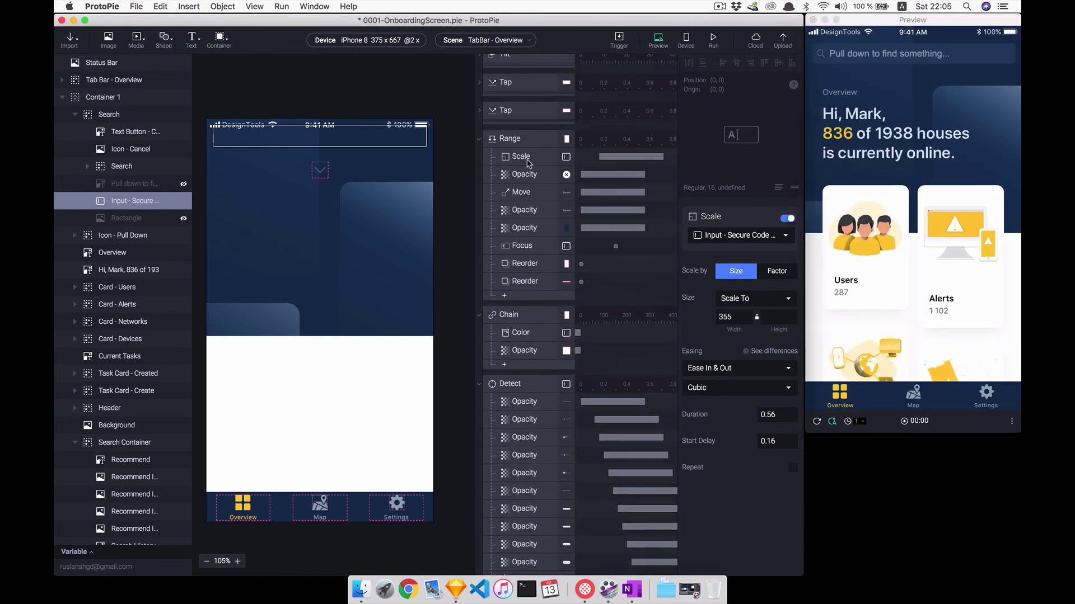
{"action": "left_click", "coordinate": [524, 157]}
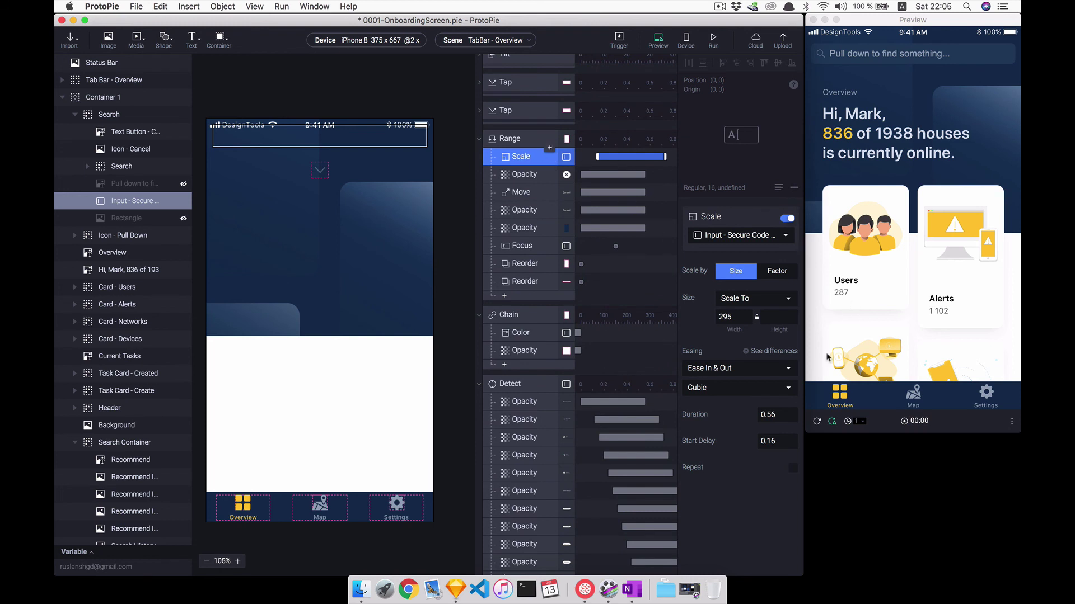
{"action": "left_click", "coordinate": [785, 438]}
{"action": "left_click", "coordinate": [526, 176]}
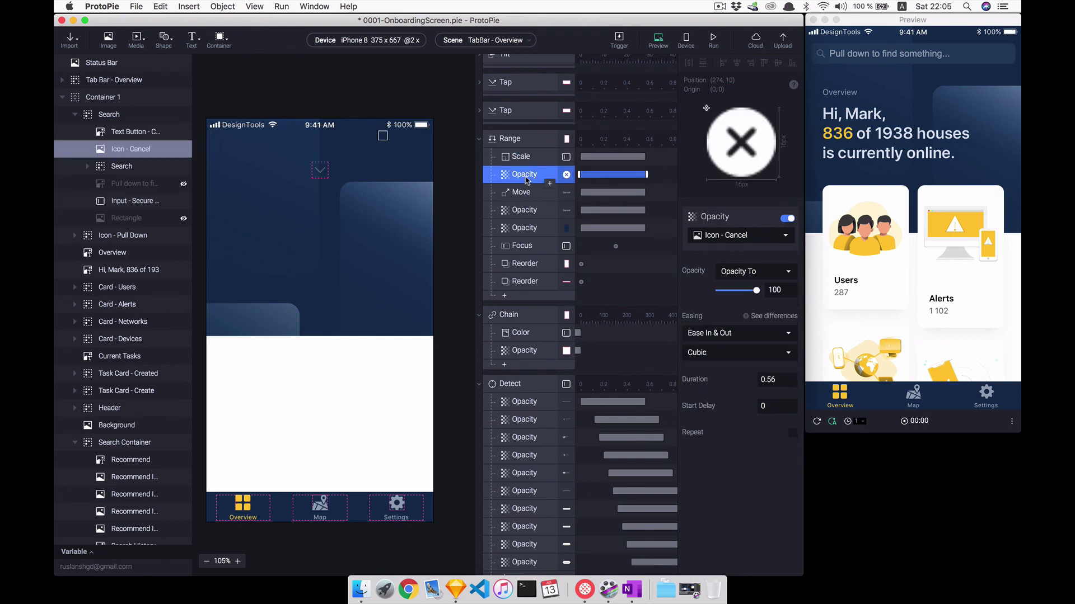
{"action": "left_click", "coordinate": [525, 215], "text": "shift"}
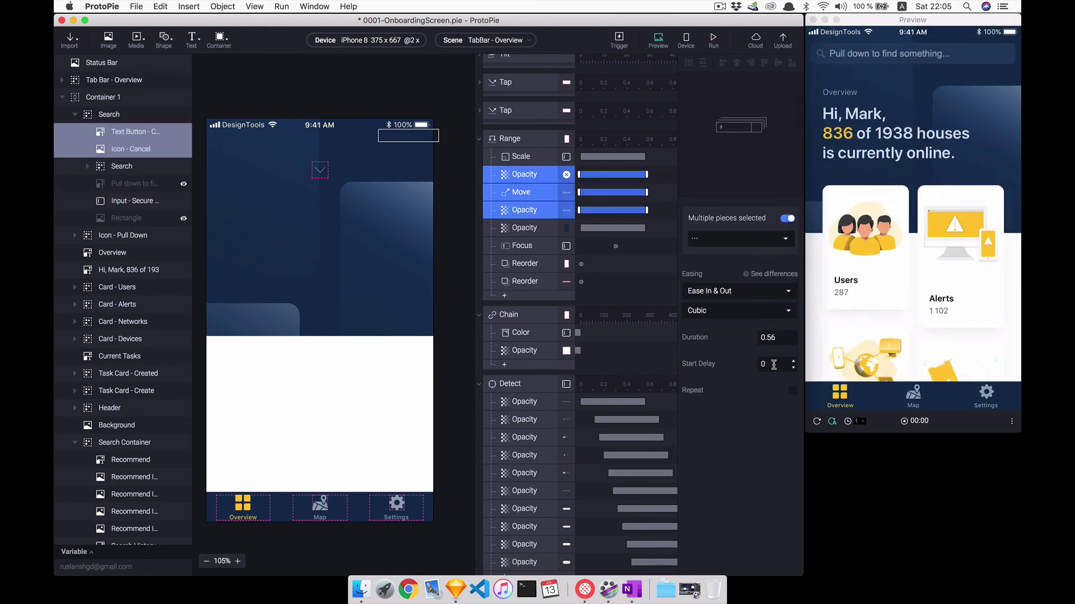
{"action": "type", "text": ".16"}
{"action": "left_click", "coordinate": [934, 92]}
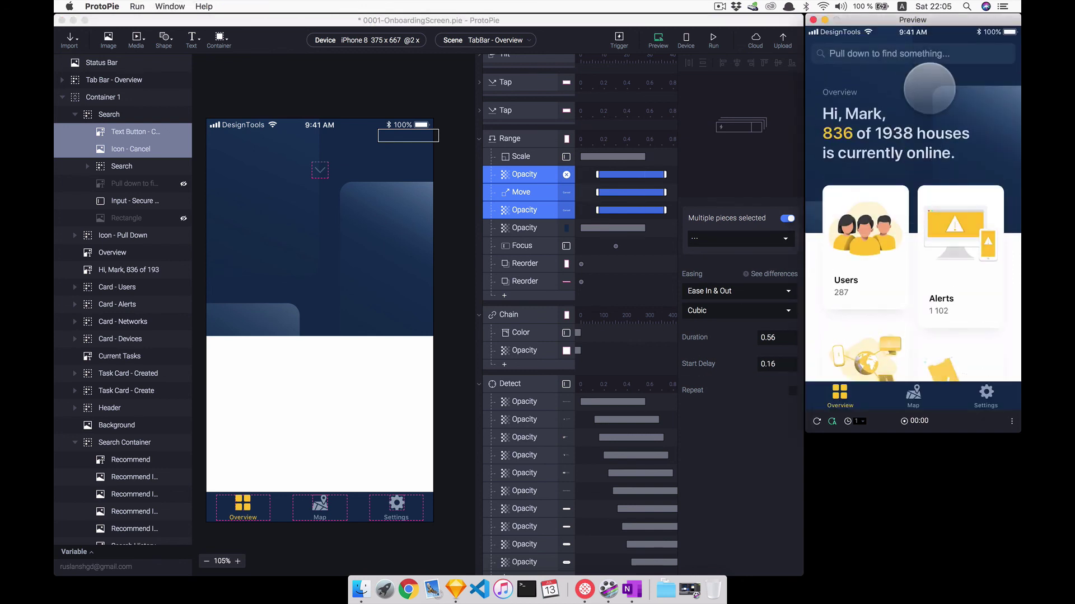
Preview pull-down and Cancel, then tap the search field, type 'sds' and cancel back to Overview
{"action": "left_click_drag", "start_coordinate": [934, 92], "coordinate": [912, 335]}
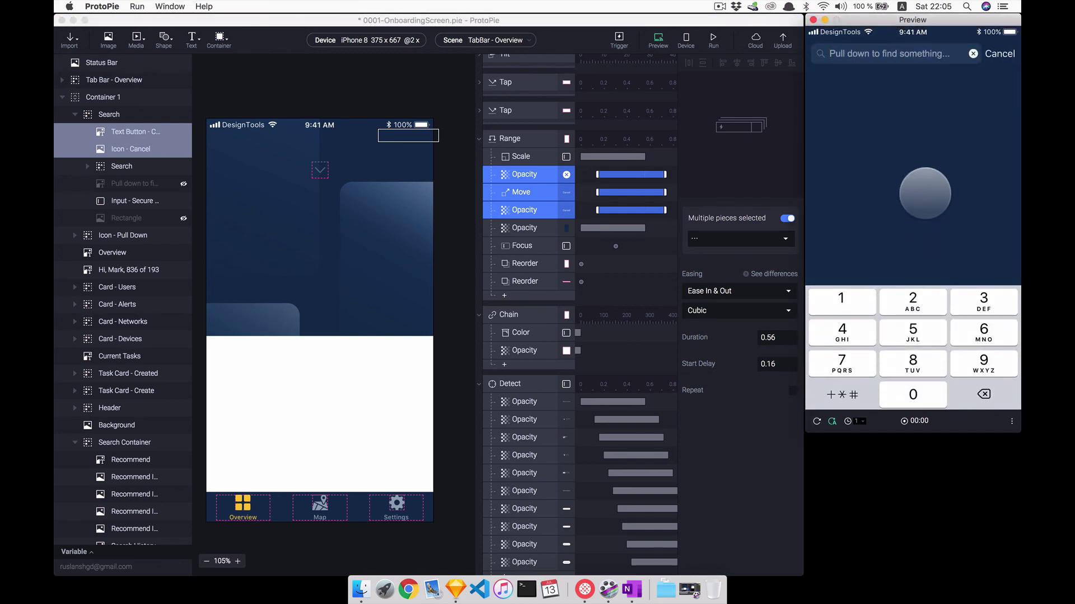
{"action": "left_click", "coordinate": [922, 122]}
{"action": "left_click", "coordinate": [536, 168]}
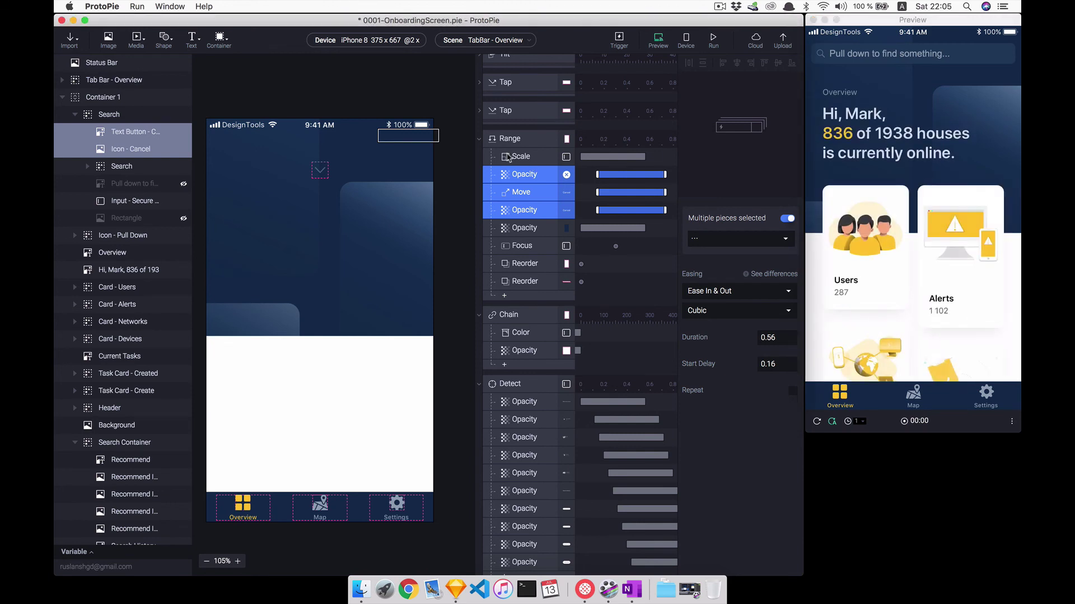
{"action": "left_click", "coordinate": [923, 105]}
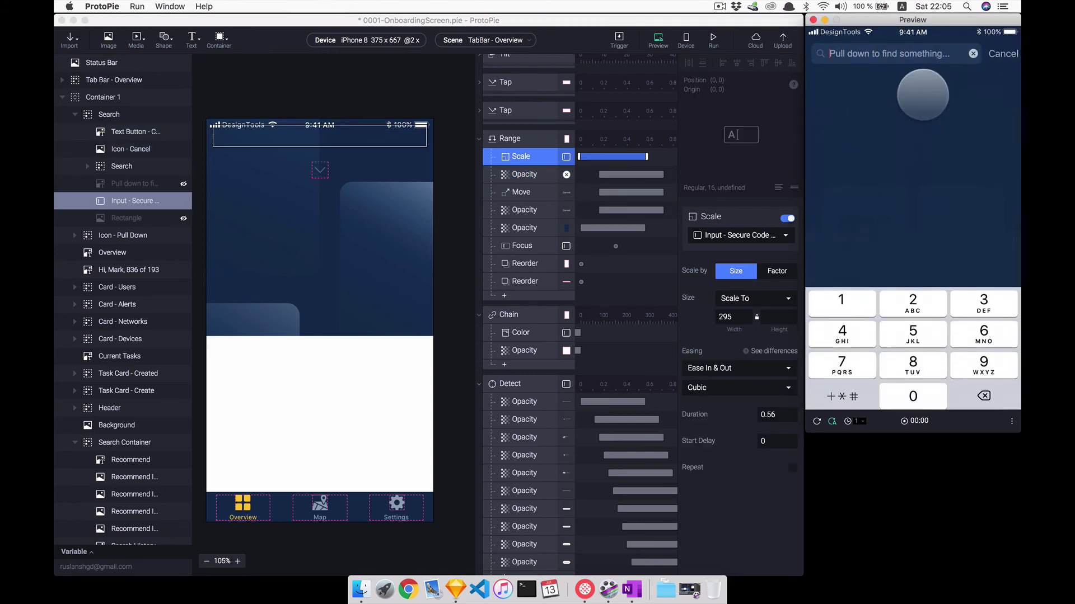
{"action": "type", "text": "sds"}
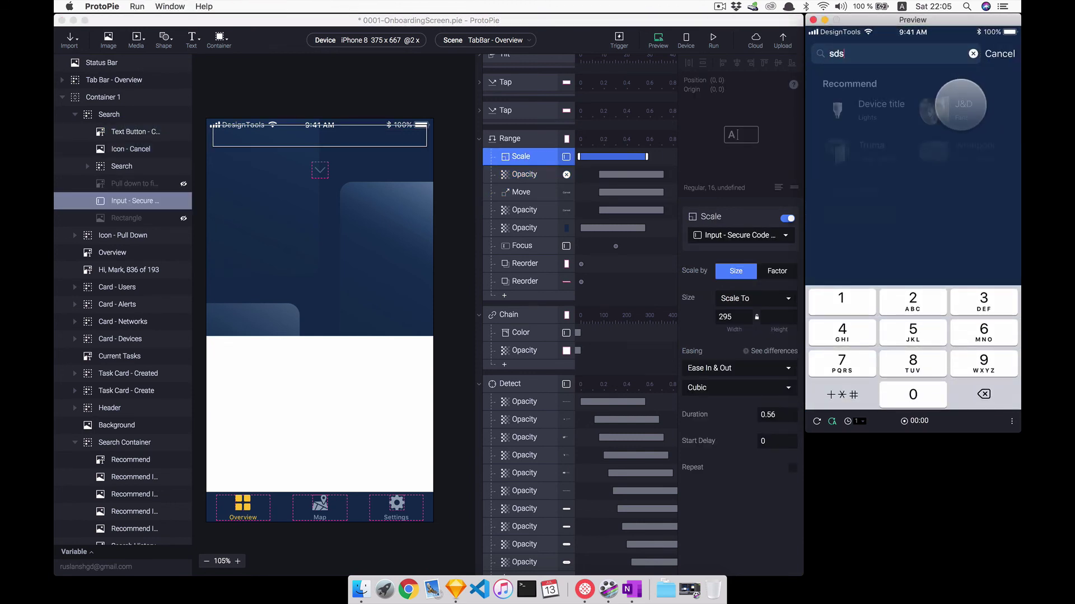
{"action": "left_click", "coordinate": [999, 53]}
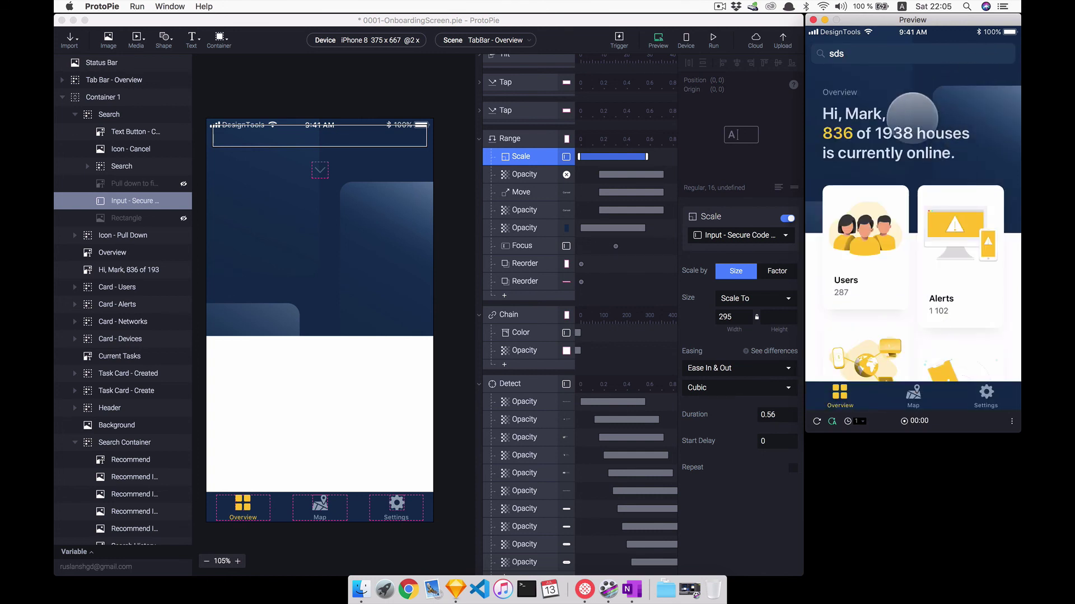
{"action": "scroll", "coordinate": [664, 271], "scroll_direction": "down", "scroll_amount": 3}
Review the existing Tap trigger's Scale response in the editor
{"action": "scroll", "coordinate": [665, 271], "scroll_direction": "down", "scroll_amount": 5}
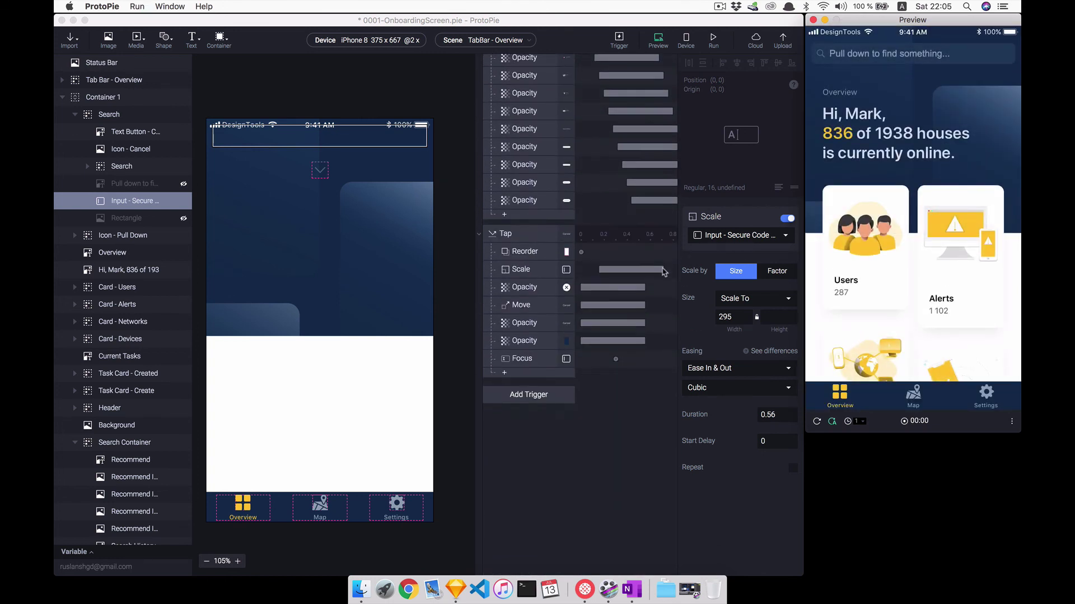
{"action": "left_click", "coordinate": [526, 274]}
{"action": "left_click", "coordinate": [526, 273]}
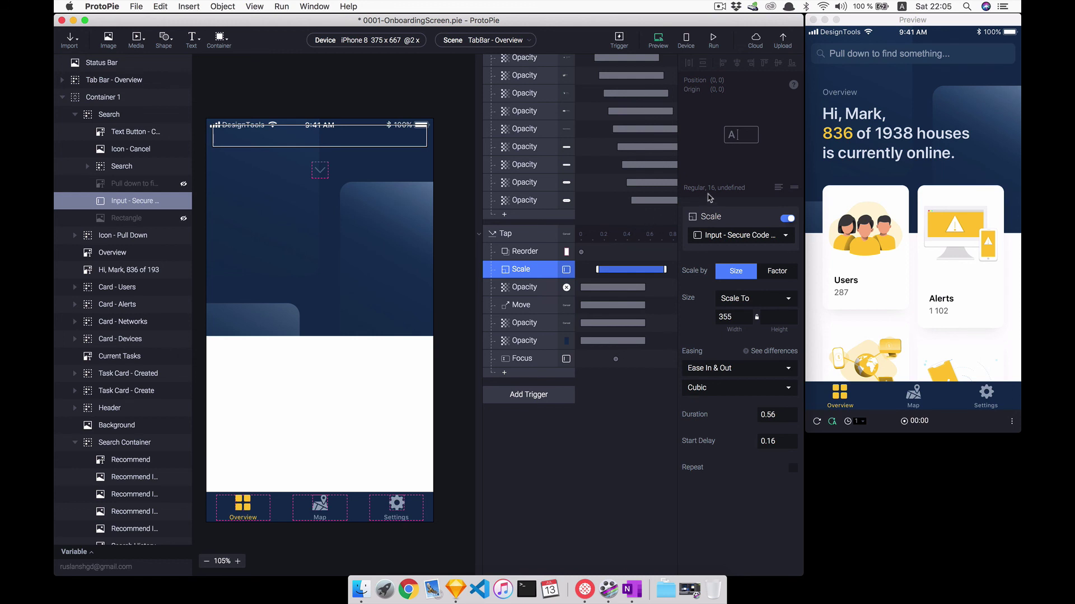
Test the preview search by tapping, restarting, pulling down, and submitting typed entries
{"action": "left_click", "coordinate": [878, 113]}
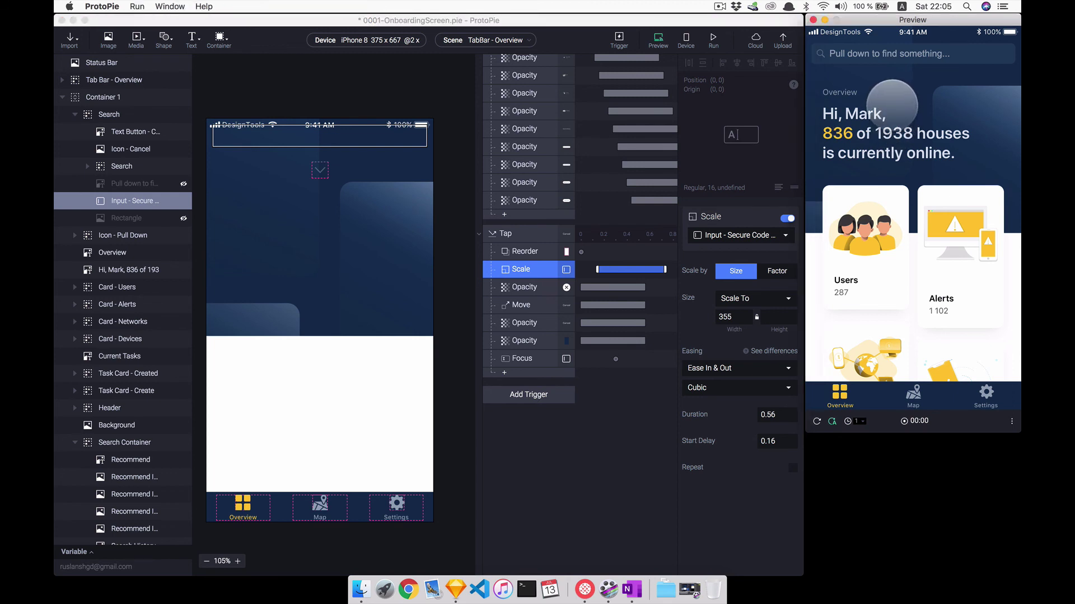
{"action": "left_click", "coordinate": [884, 56]}
{"action": "type", "text": "sdasdsda"}
{"action": "key", "text": "Return"}
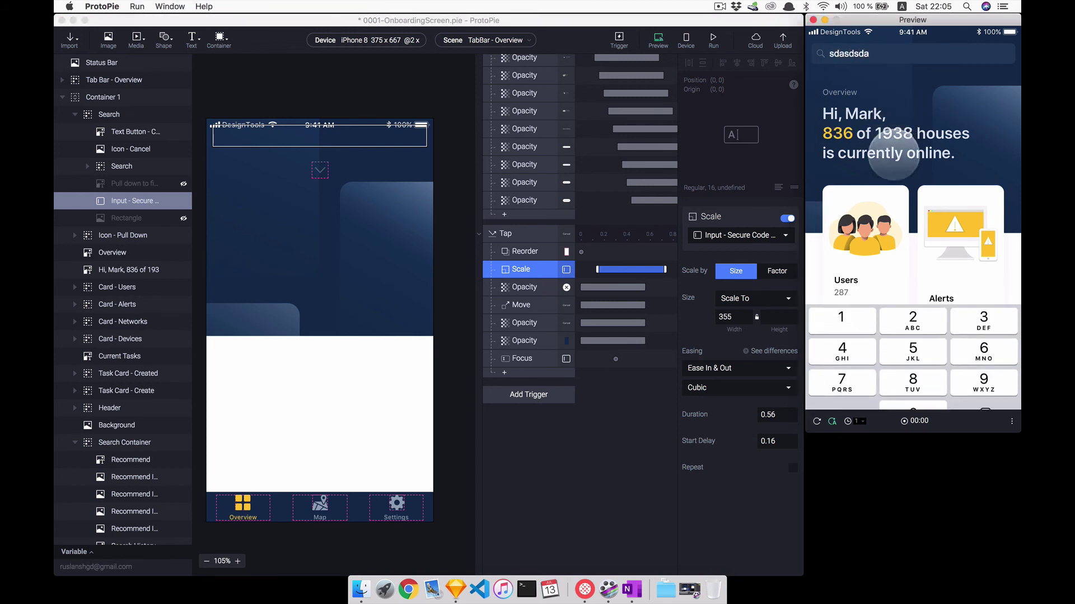
{"action": "key", "text": "super+r"}
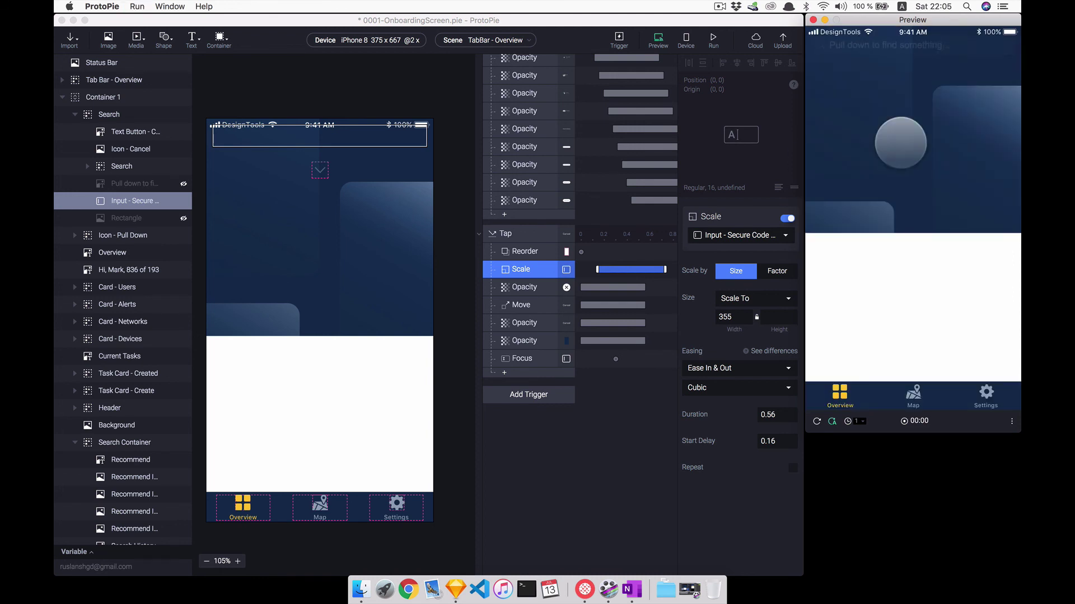
{"action": "left_click_drag", "start_coordinate": [914, 112], "coordinate": [895, 358]}
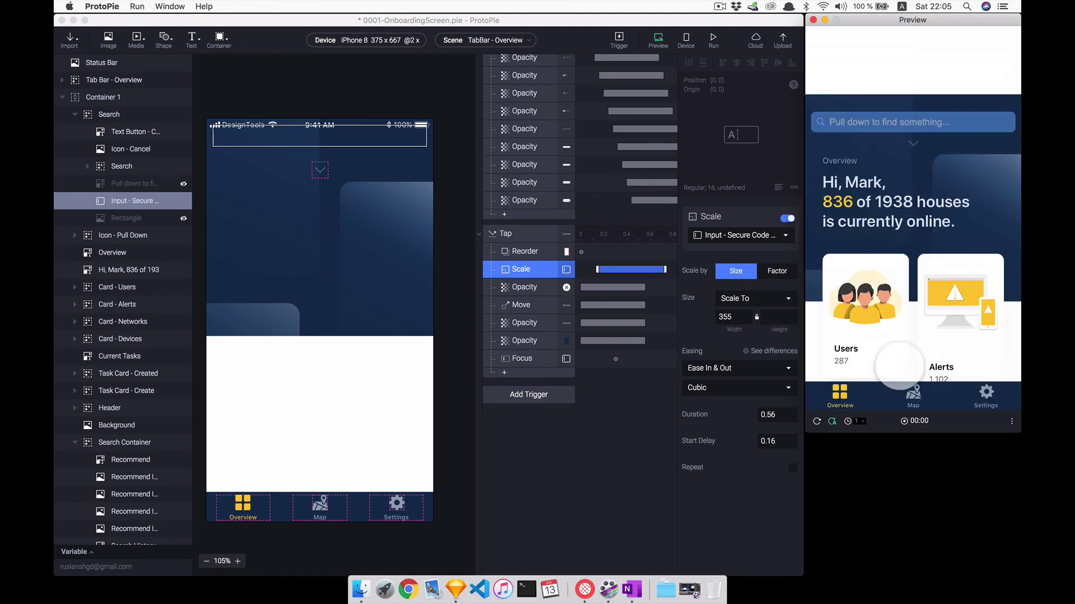
{"action": "type", "text": "sasda"}
{"action": "key", "text": "Return"}
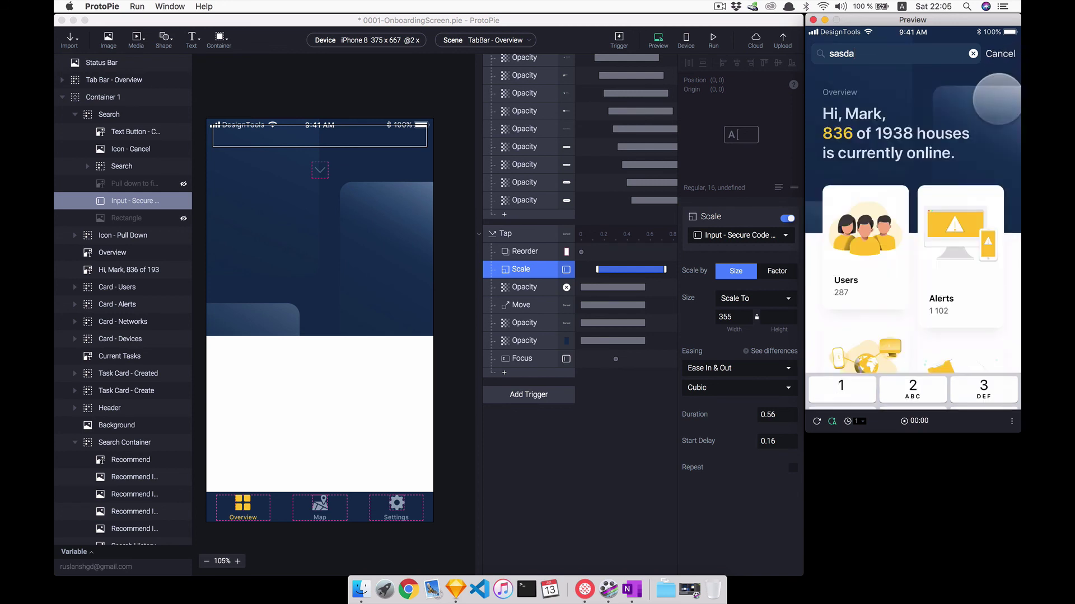
Select the Input - Secure search layer and review its keypad type options unchanged
{"action": "left_click", "coordinate": [145, 209]}
{"action": "scroll", "coordinate": [701, 446], "scroll_direction": "down", "scroll_amount": 10}
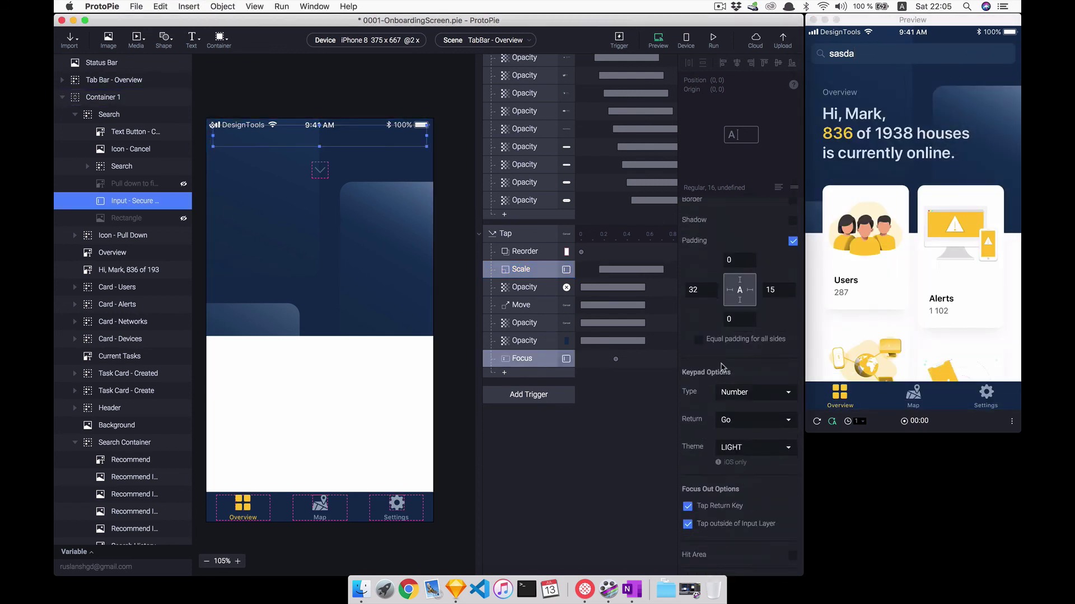
{"action": "left_click", "coordinate": [731, 397]}
{"action": "left_click", "coordinate": [586, 440]}
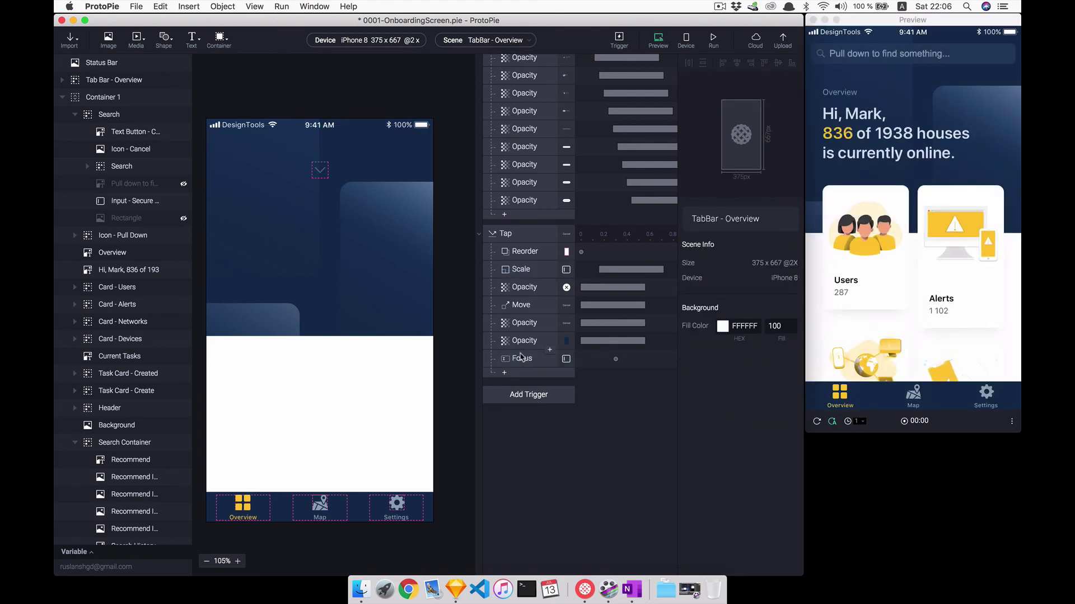
Add a one-finger Tap trigger to the Input - Secure Code field
{"action": "left_click", "coordinate": [112, 201]}
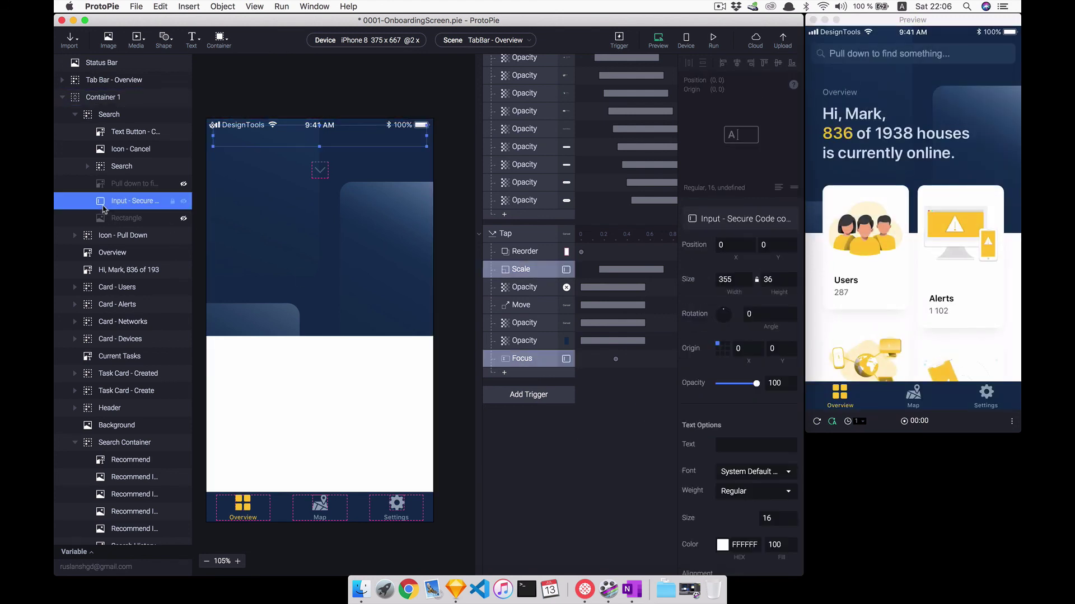
{"action": "left_click", "coordinate": [517, 397]}
{"action": "left_click", "coordinate": [532, 234]}
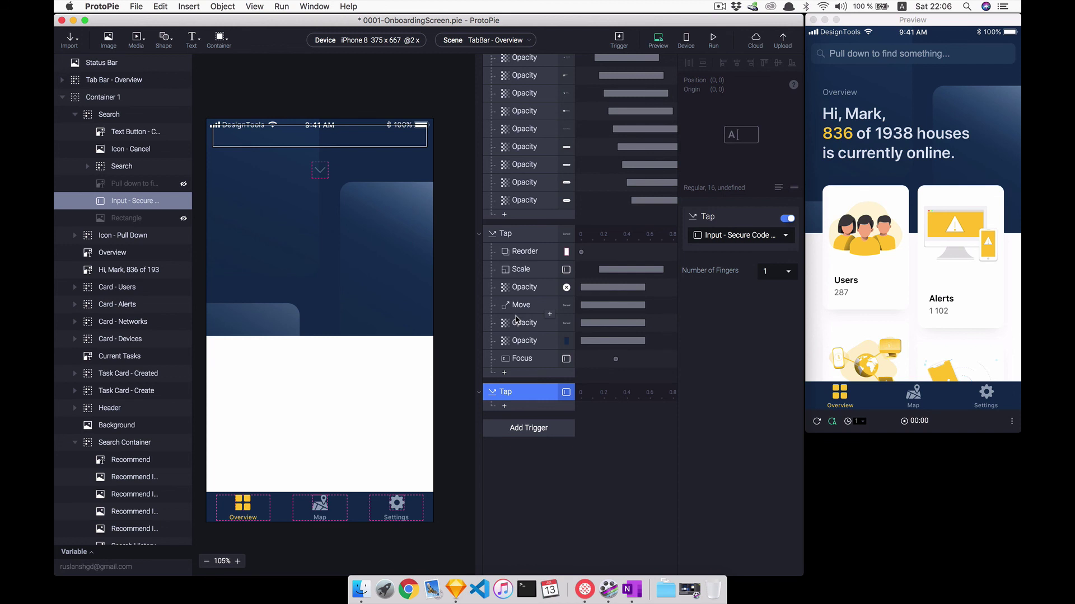
Cut the Range trigger's Scale-to-last-Reorder responses and paste them under the new Tap trigger
{"action": "scroll", "coordinate": [516, 319], "scroll_direction": "up", "scroll_amount": 7}
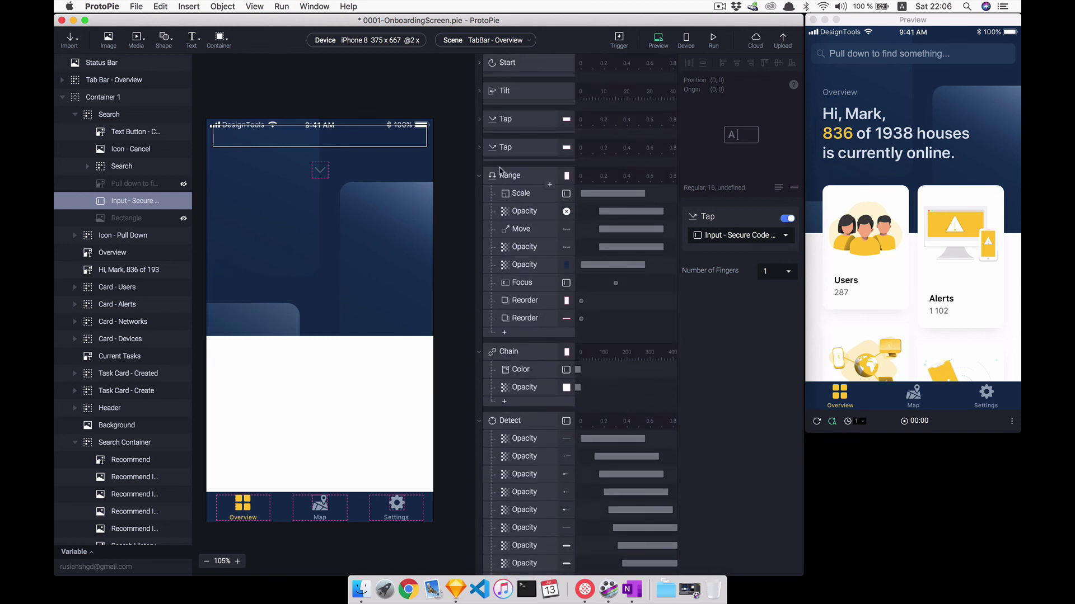
{"action": "left_click", "coordinate": [516, 195]}
{"action": "left_click", "coordinate": [522, 317], "text": "shift"}
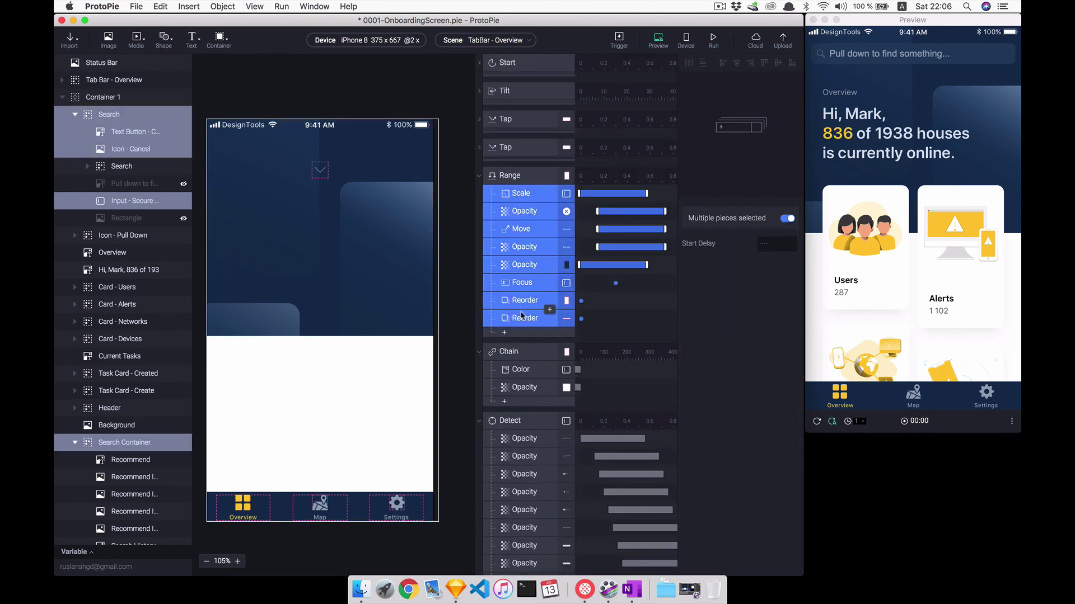
{"action": "key", "text": "super+x"}
{"action": "scroll", "coordinate": [522, 317], "scroll_direction": "down", "scroll_amount": 10}
{"action": "left_click", "coordinate": [516, 324]}
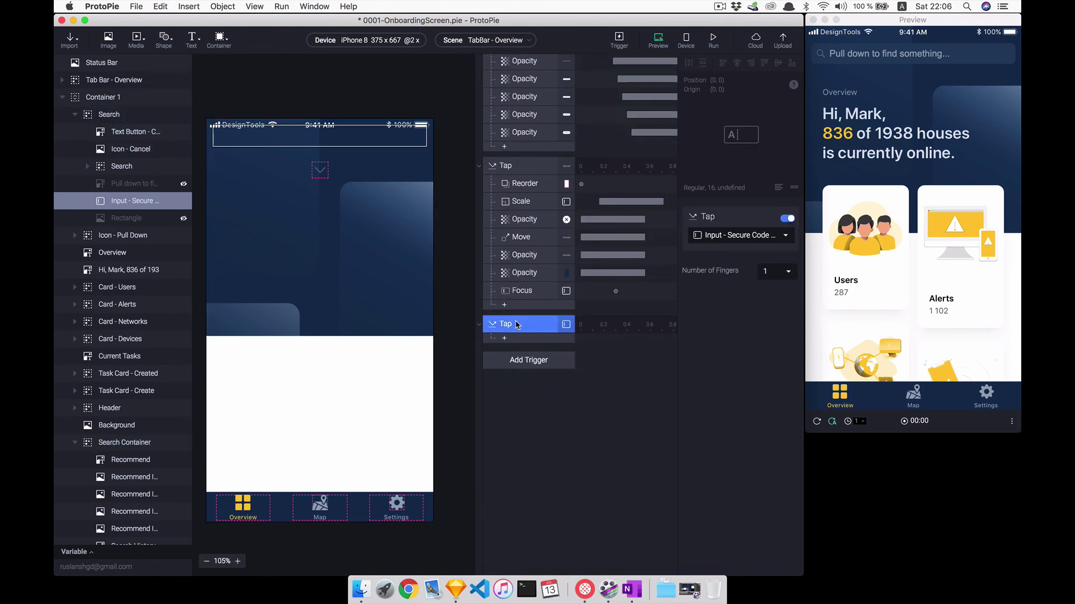
{"action": "key", "text": "super+v"}
{"action": "left_click", "coordinate": [599, 507]}
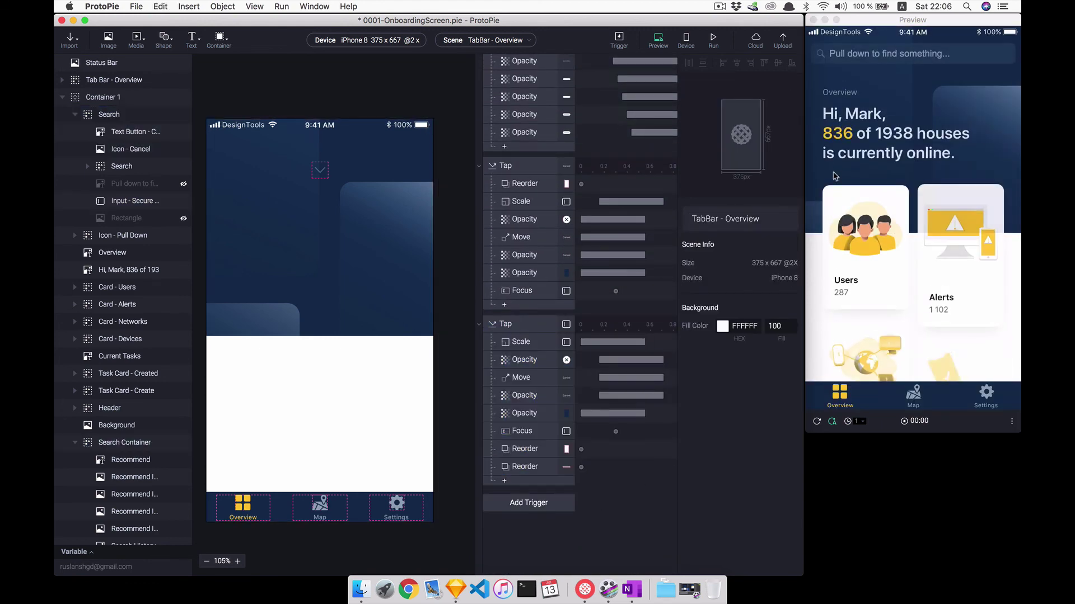
In preview, open search by tapping the field, type 'sdasd', and cancel twice
{"action": "left_click", "coordinate": [874, 56]}
{"action": "type", "text": "sdasd"}
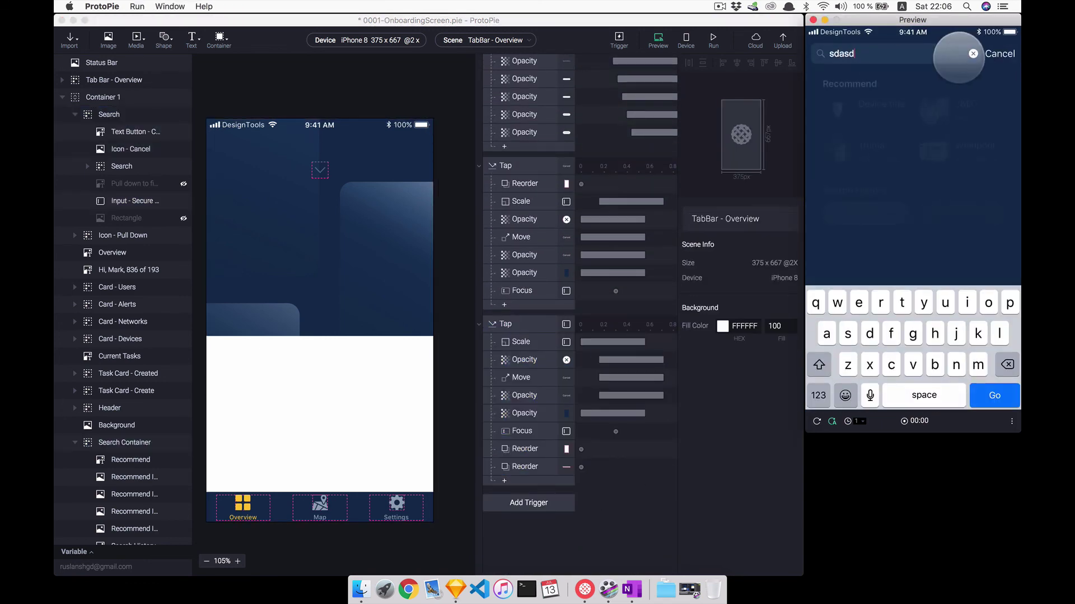
{"action": "left_click", "coordinate": [999, 56]}
{"action": "left_click", "coordinate": [894, 75]}
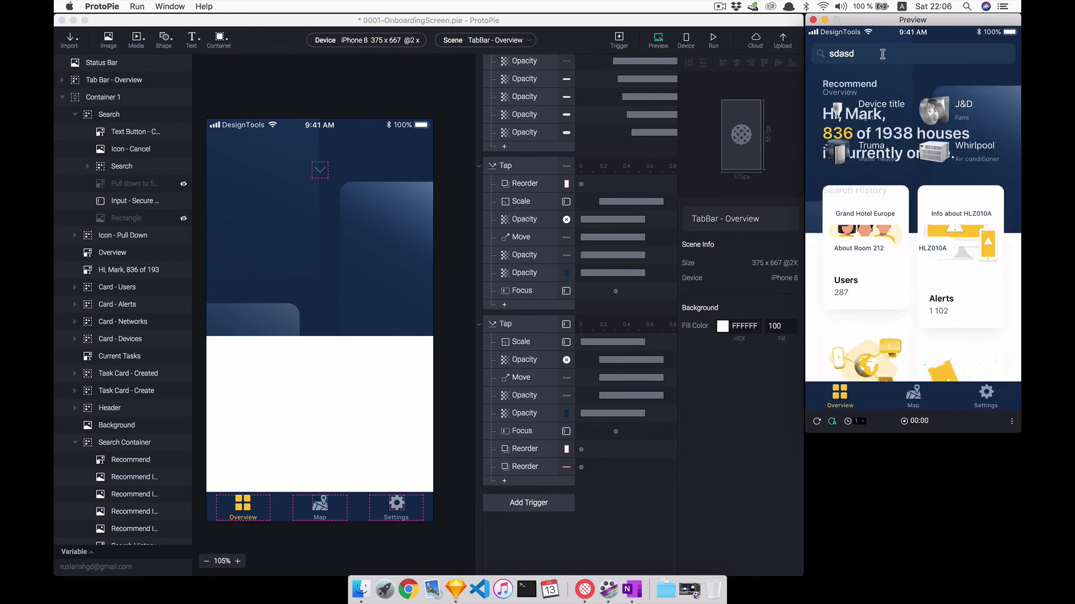
{"action": "left_click", "coordinate": [1000, 54]}
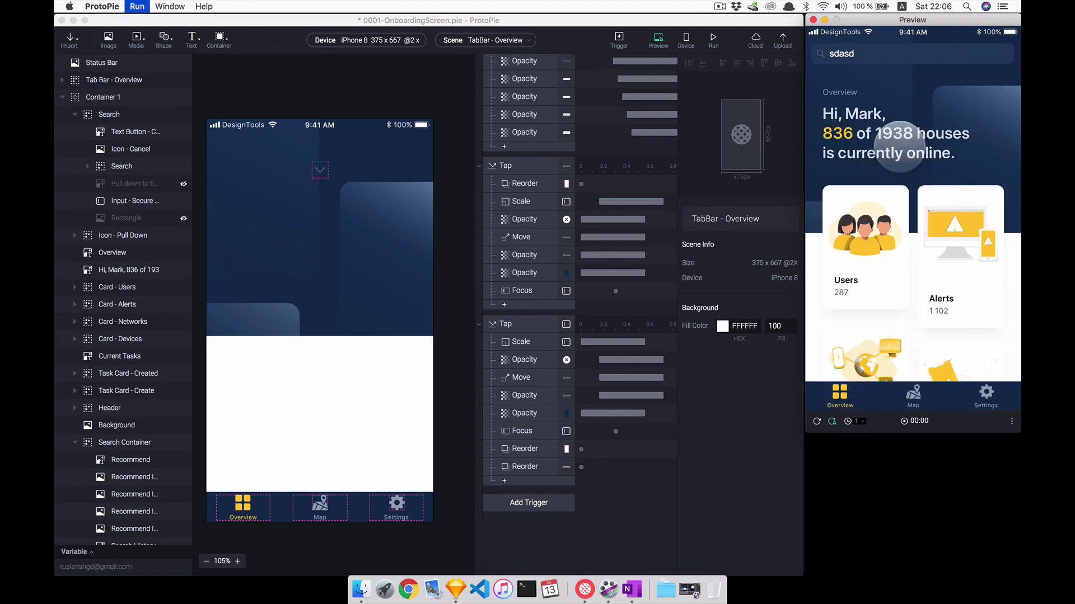
Pull down to reopen search, type 'sa' to see Recommend results, cancel, and scroll Overview
{"action": "left_click_drag", "start_coordinate": [899, 84], "coordinate": [899, 147]}
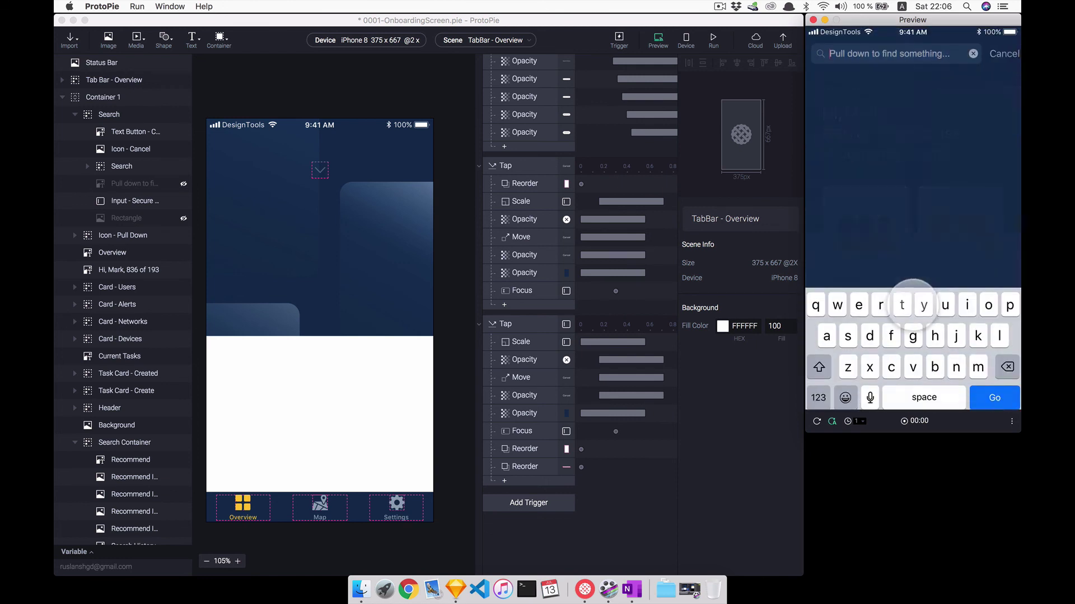
{"action": "left_click", "coordinate": [999, 53]}
{"action": "left_click_drag", "start_coordinate": [895, 95], "coordinate": [896, 146]}
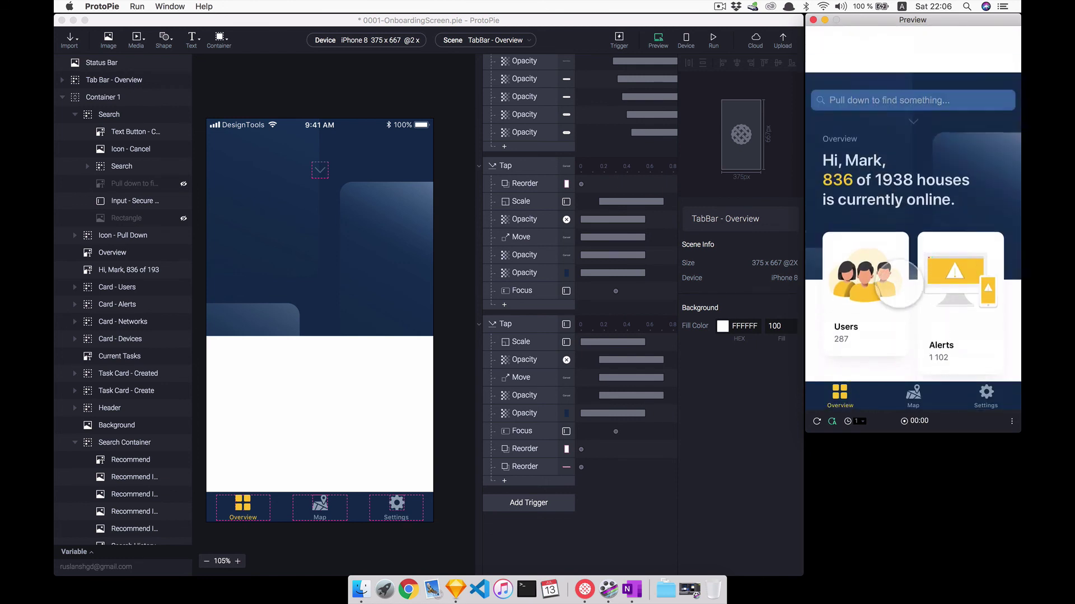
{"action": "type", "text": "sa"}
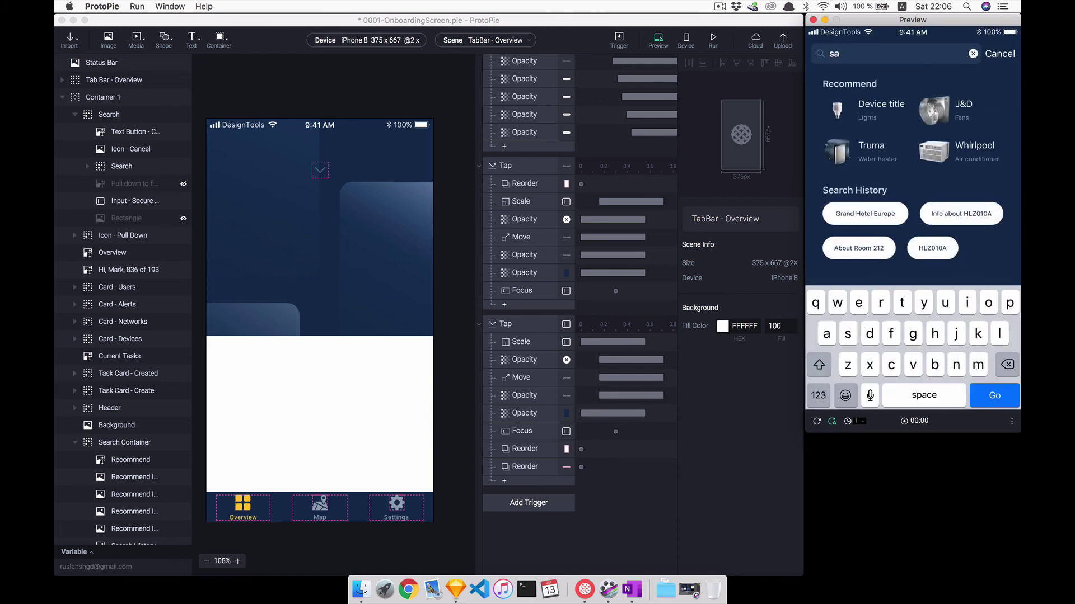
{"action": "left_click", "coordinate": [1000, 54]}
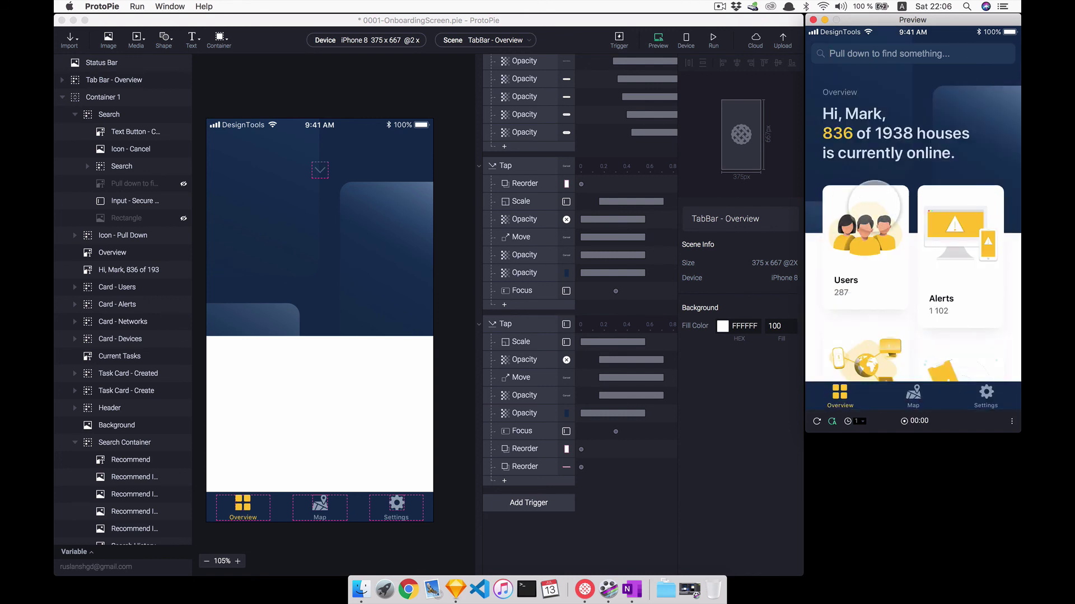
{"action": "left_click_drag", "start_coordinate": [953, 232], "coordinate": [890, 140]}
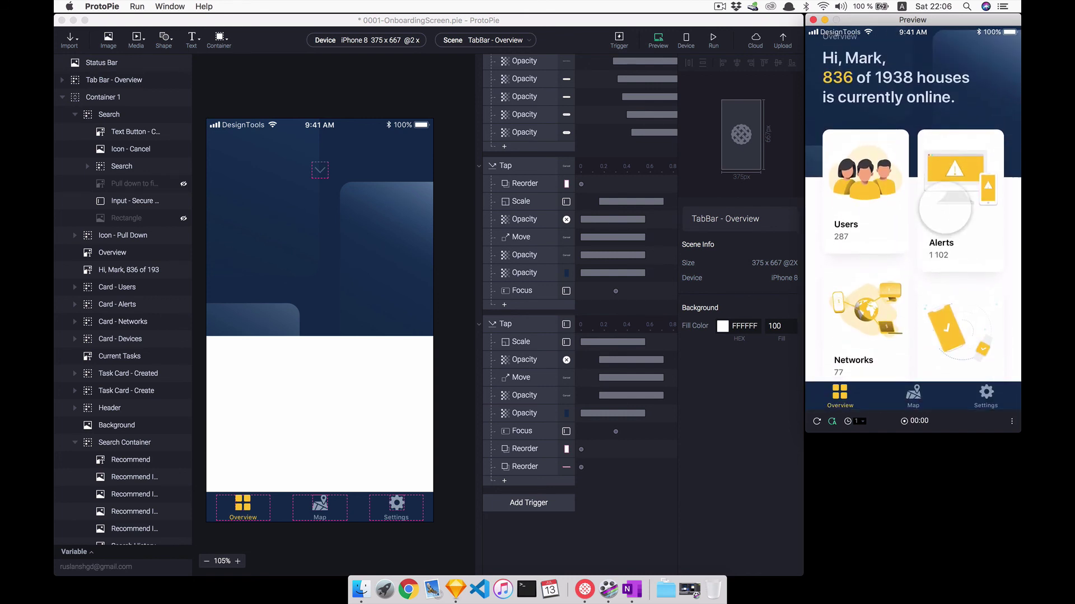